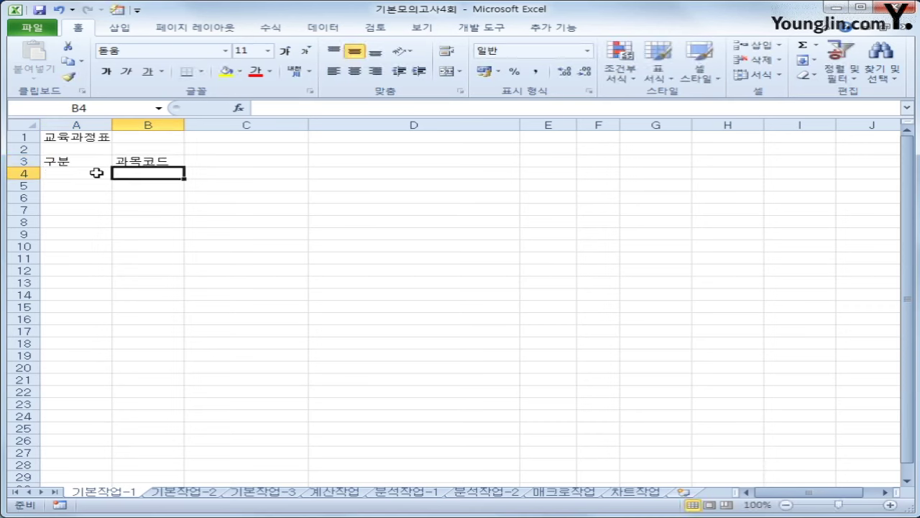
Step: Try entering 09124 as a plain number in cell B4
text(09124)
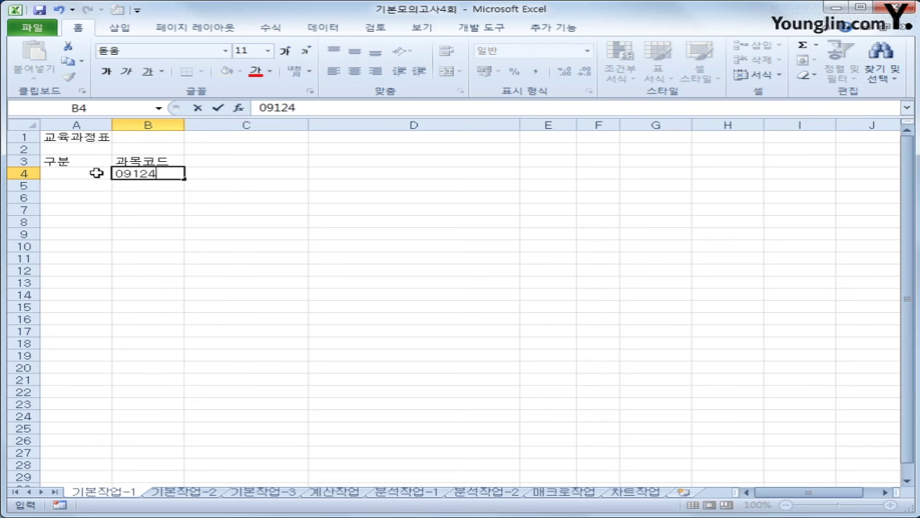
key(Return)
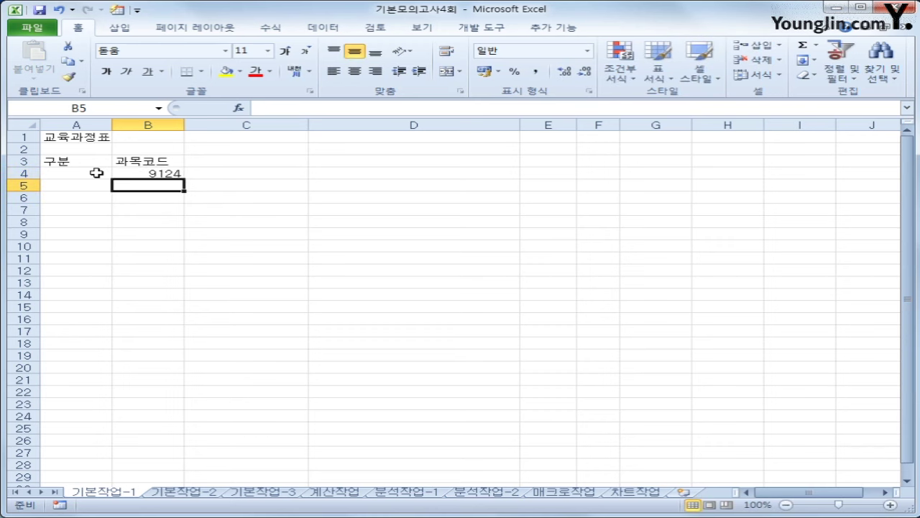
Step: Enter the subject code 09124 in cell B4 as text so its leading zero is kept
key(Up)
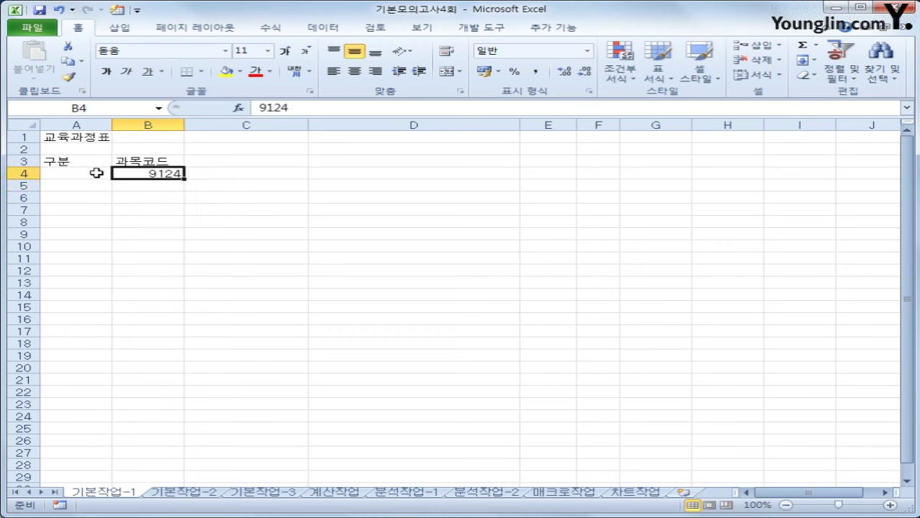
text(')
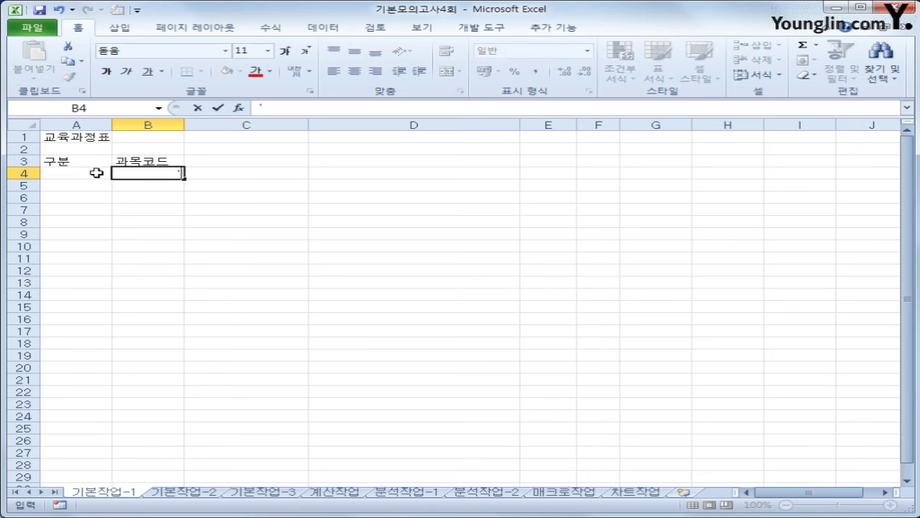
text(09124)
key(Return)
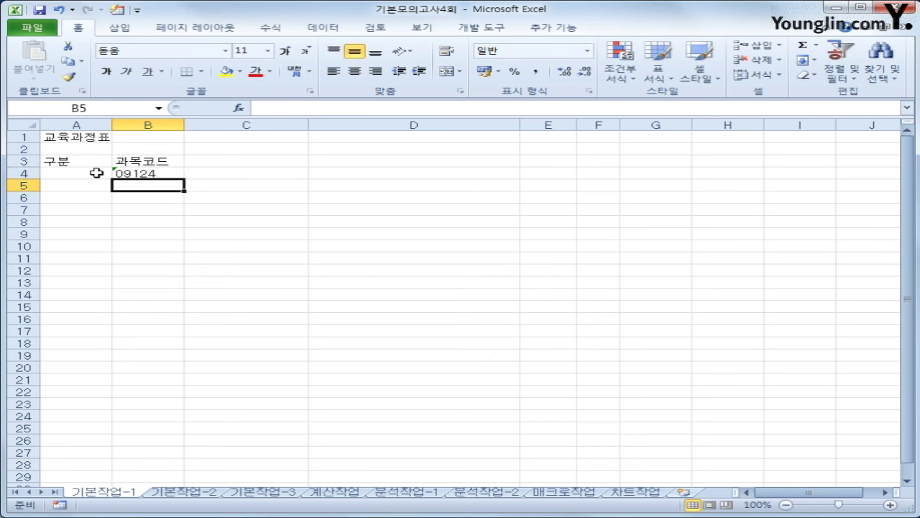
Step: Ignore the number-stored-as-text error flagged on cell B4
key(Up)
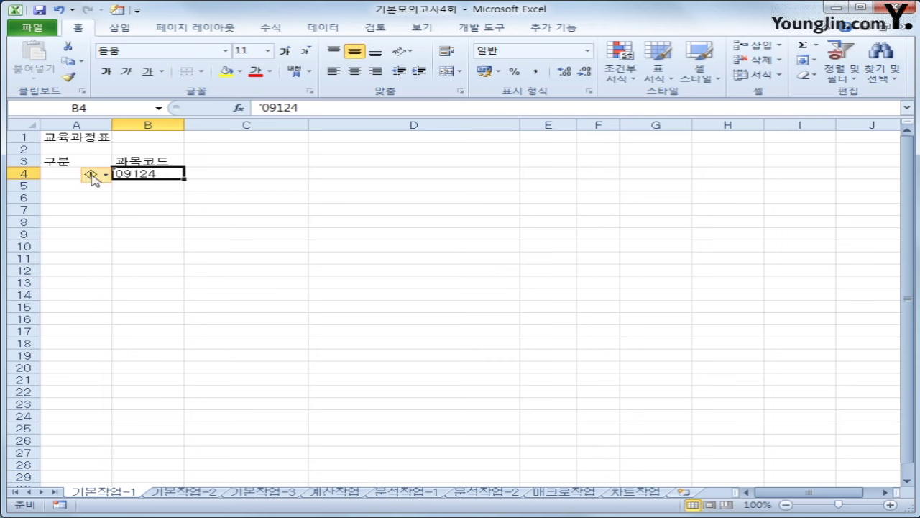
click(144, 198)
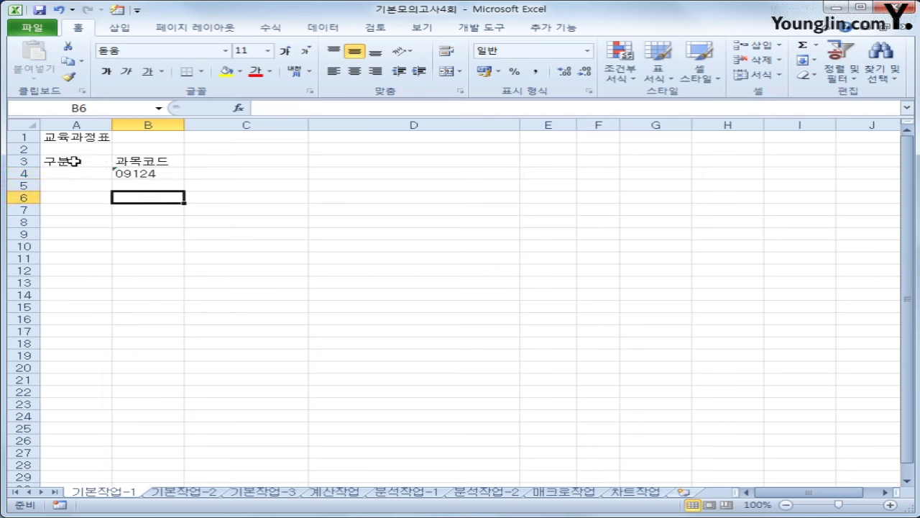
click(128, 173)
click(104, 174)
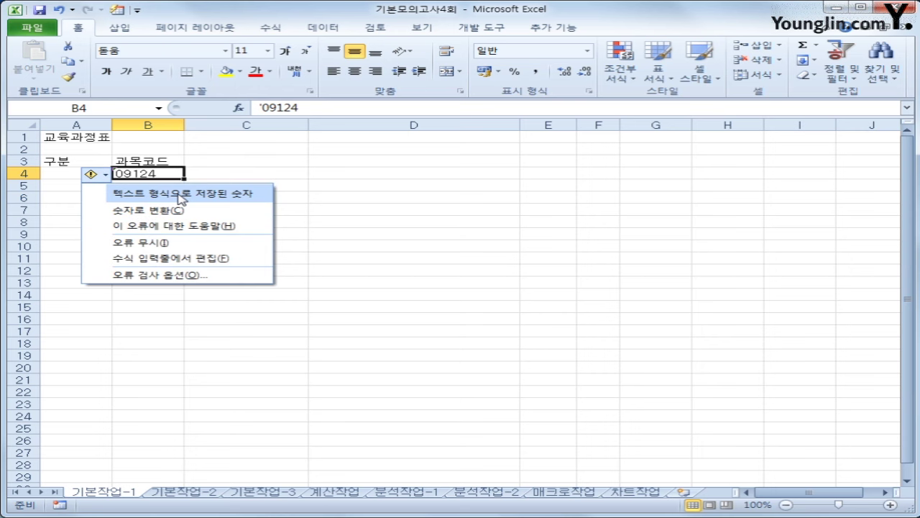
click(160, 244)
click(188, 221)
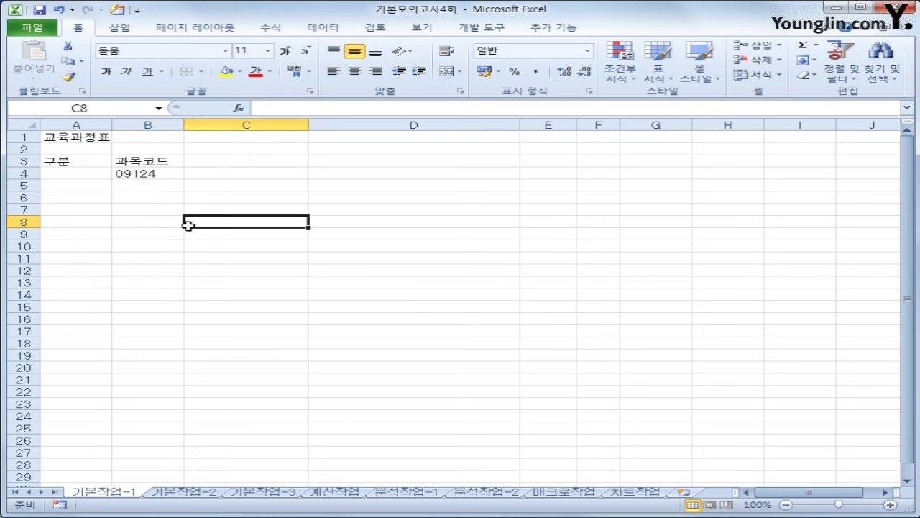
click(149, 183)
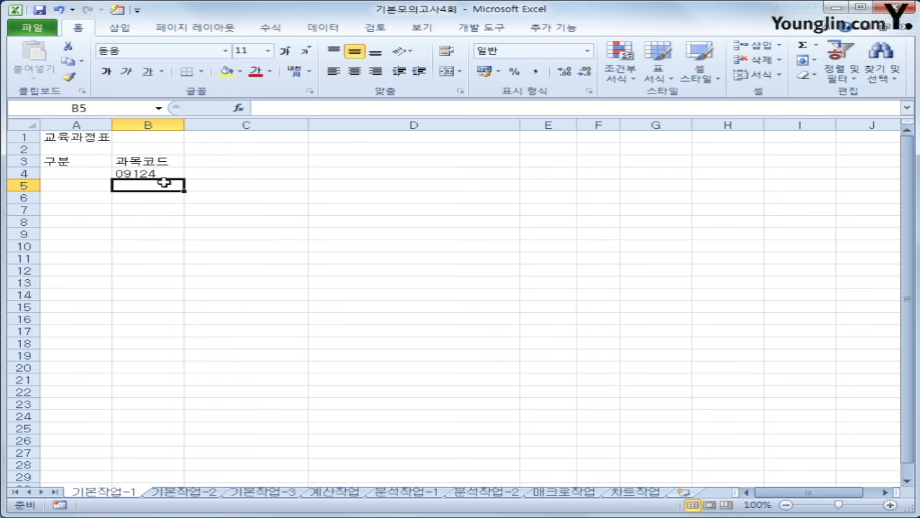
click(161, 174)
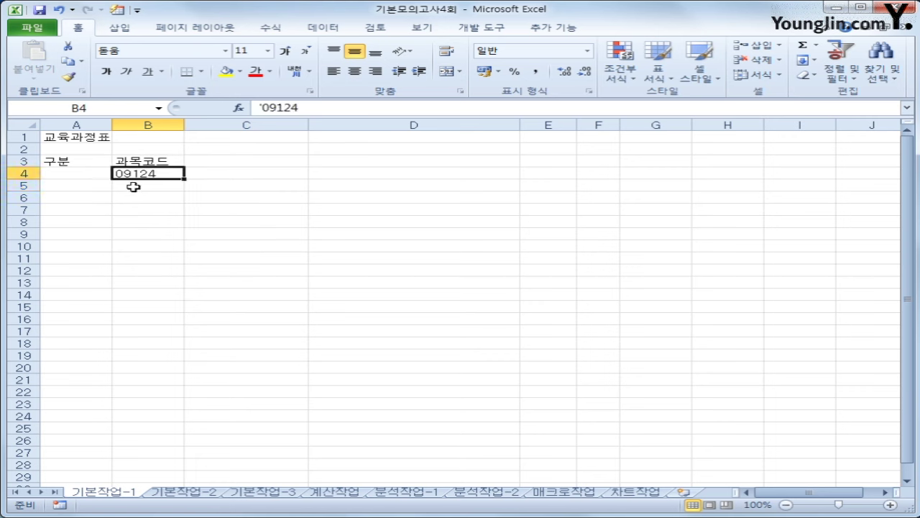
Step: On the 기본작업-2 sheet, set the horizontal alignment of title range A1:G1 to 선택 영역의 가운데로
click(194, 493)
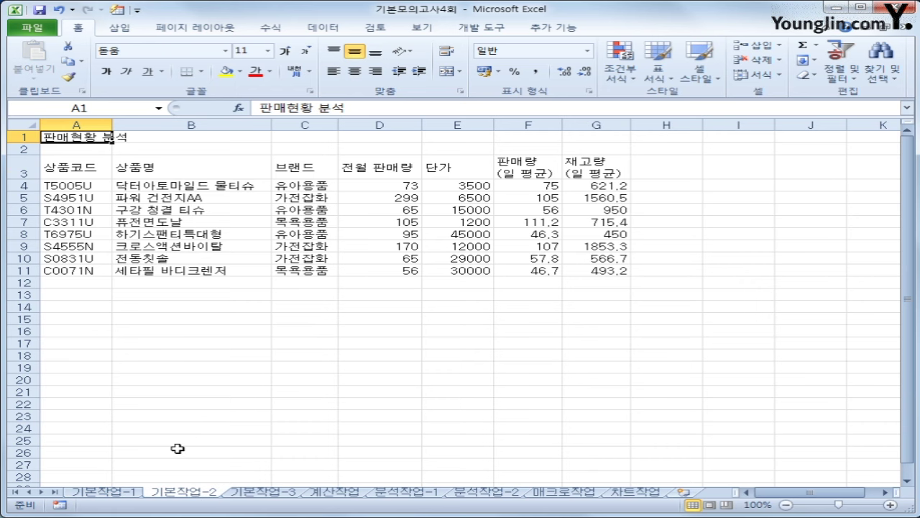
drag(108, 137, 577, 135)
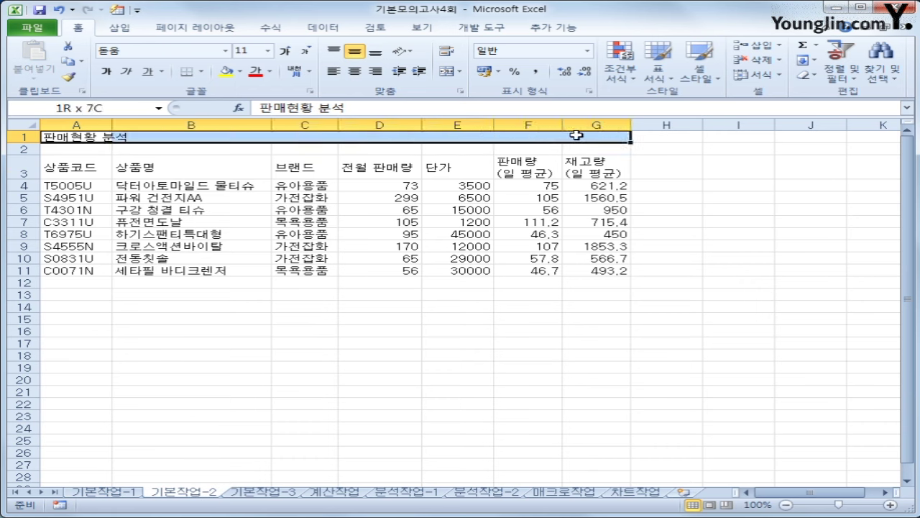
drag(577, 135, 577, 135)
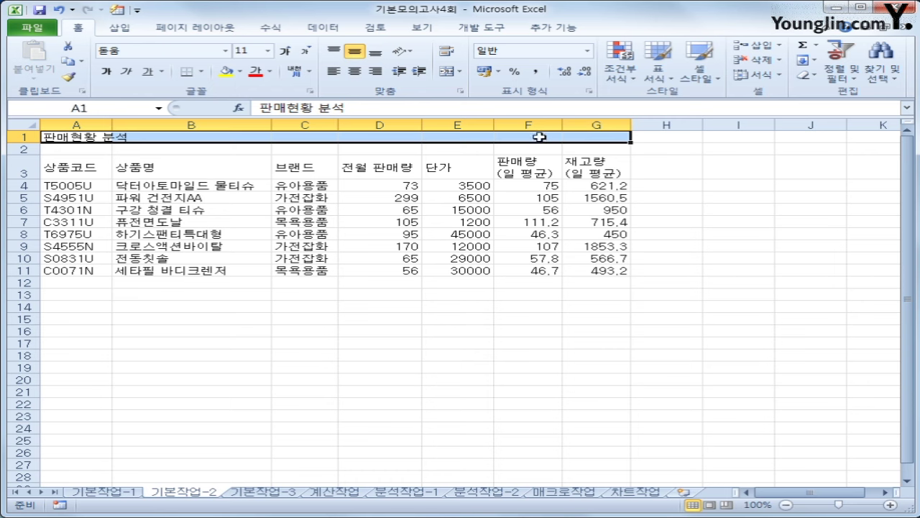
right_click(396, 137)
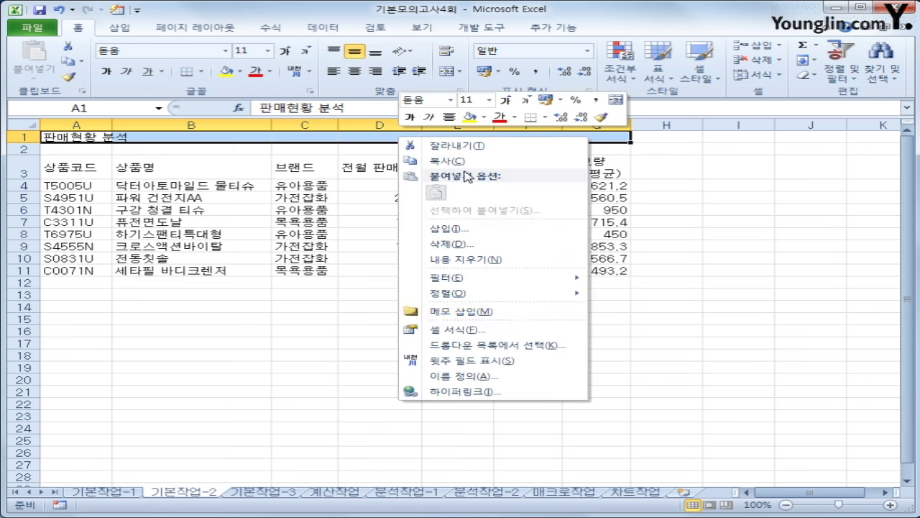
click(501, 329)
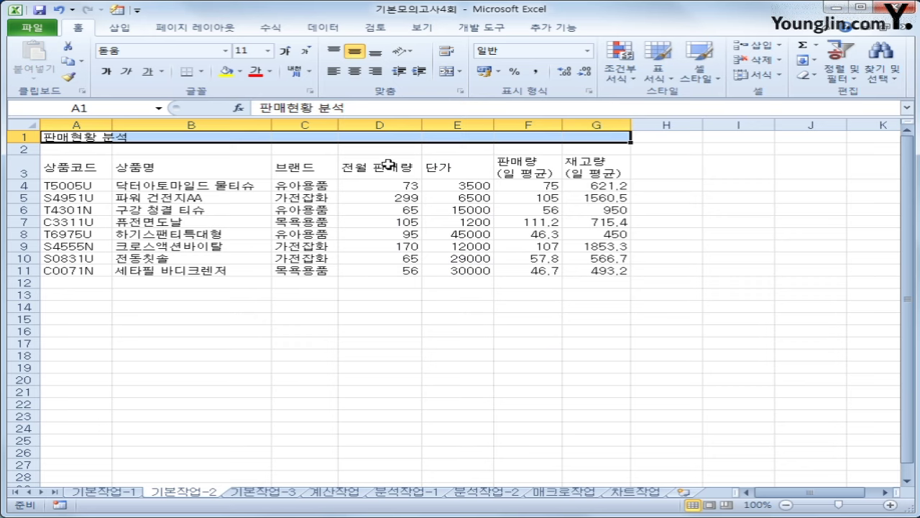
click(352, 206)
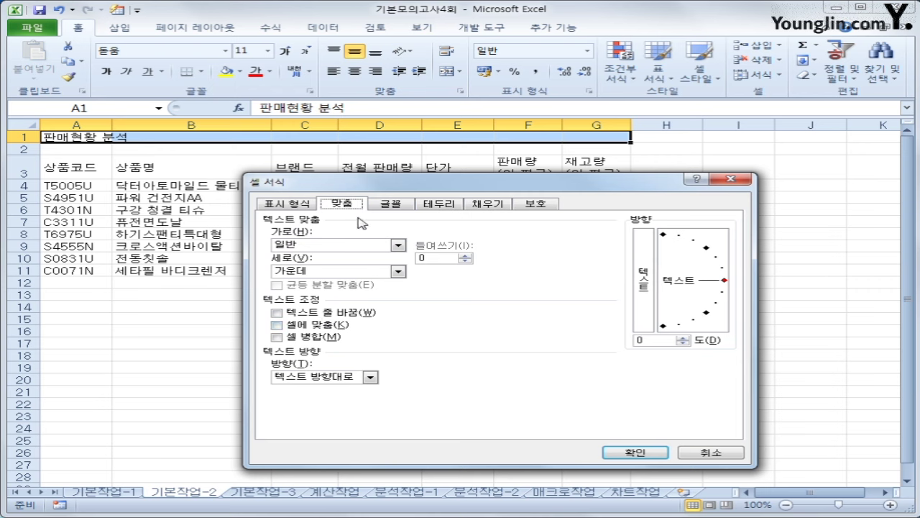
click(354, 245)
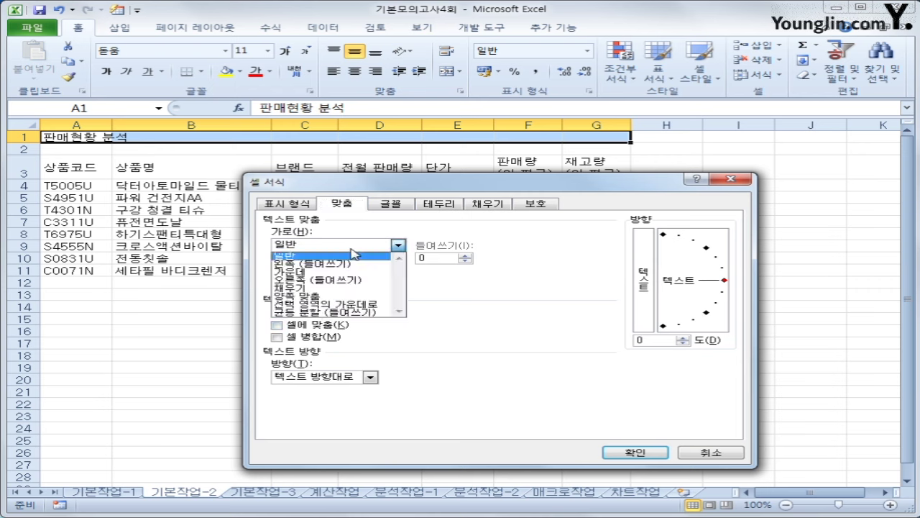
click(365, 304)
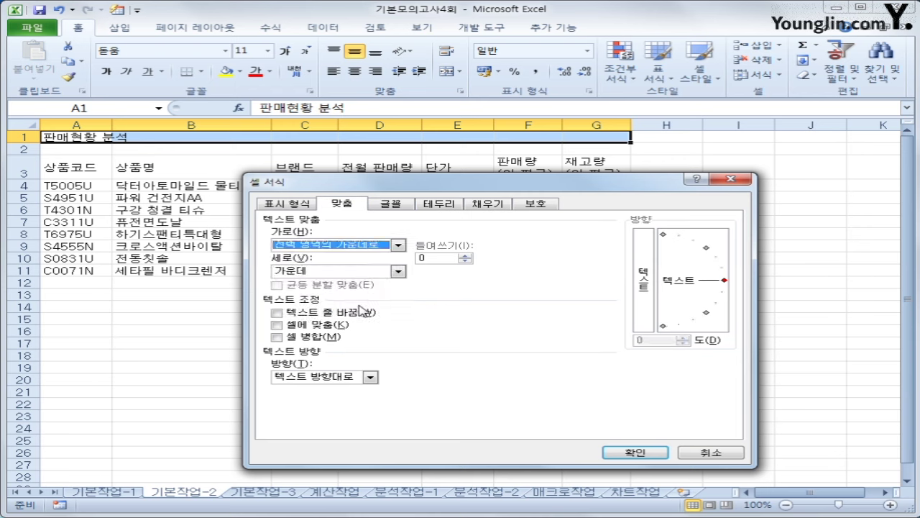
Step: Format the title's font as 굴림, style 굵게, size 17, and apply the cell formatting
click(391, 205)
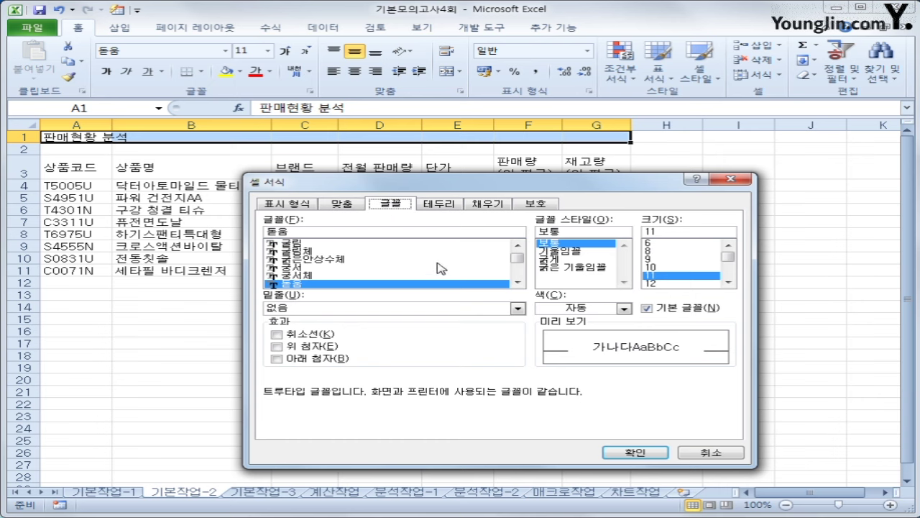
click(397, 245)
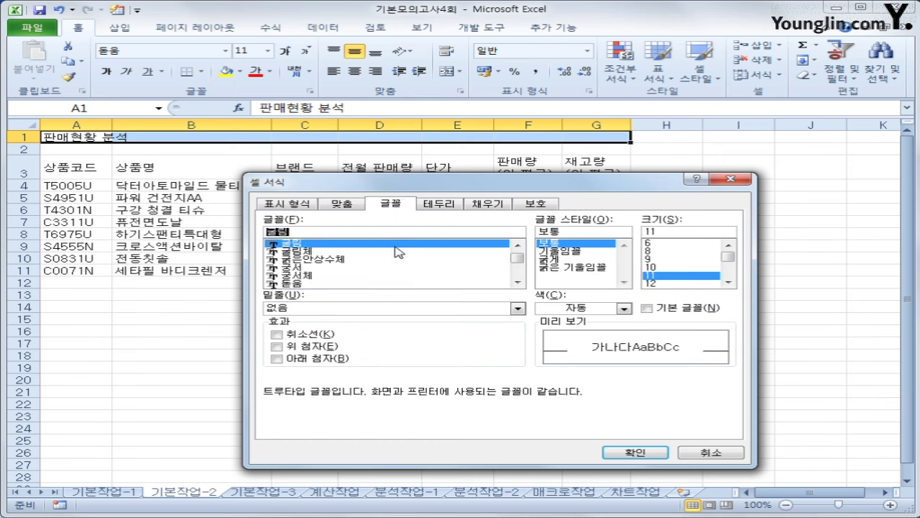
double_click(654, 231)
text(17)
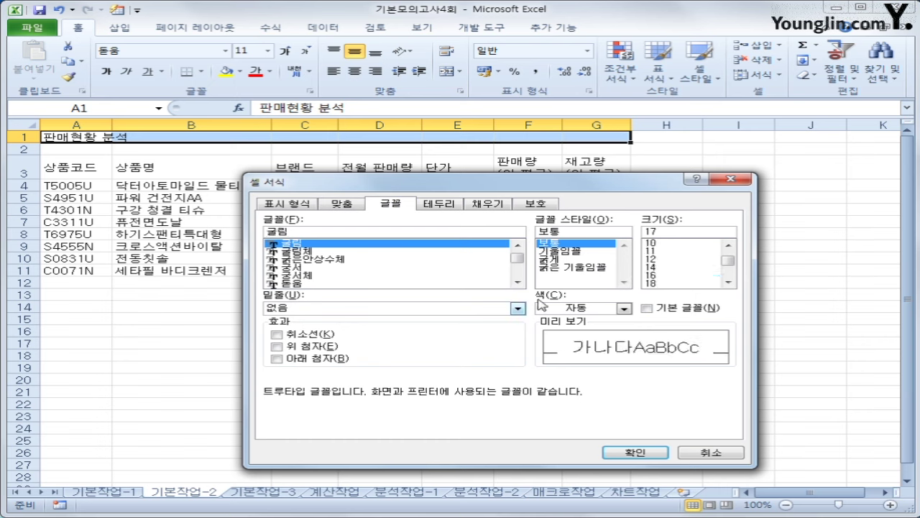
click(558, 260)
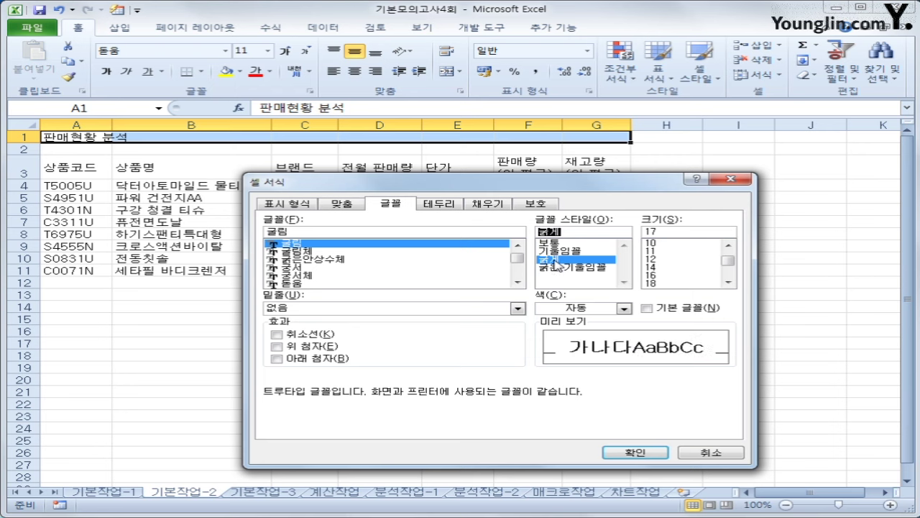
click(656, 452)
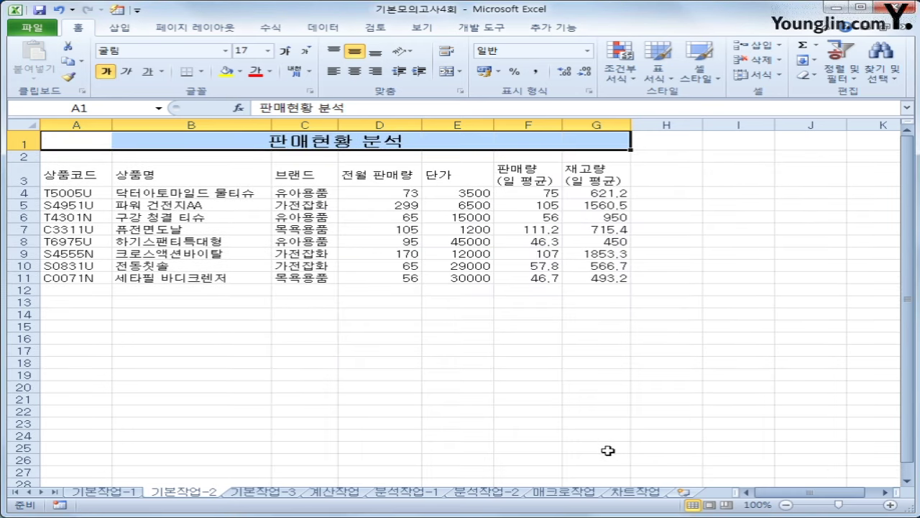
Step: Define the name 상품명 for the product name range B4:B11
drag(196, 194, 194, 280)
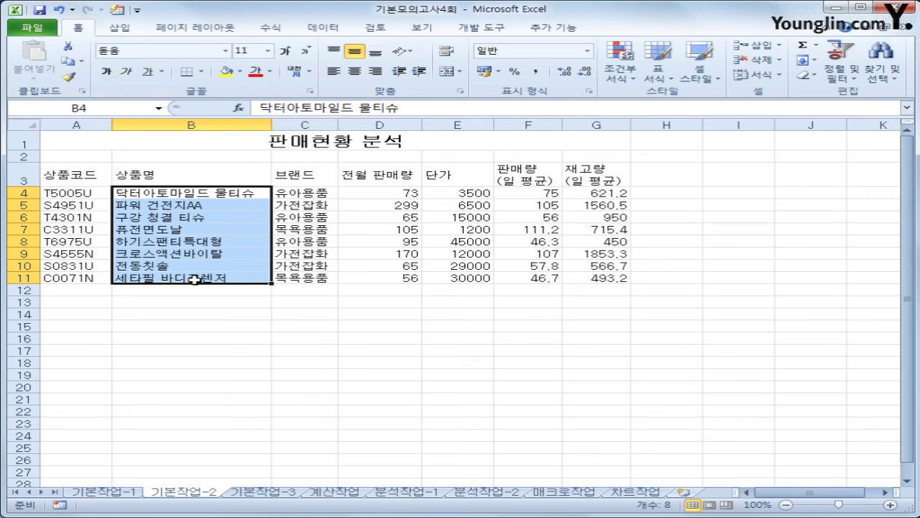
click(92, 106)
text(상품명)
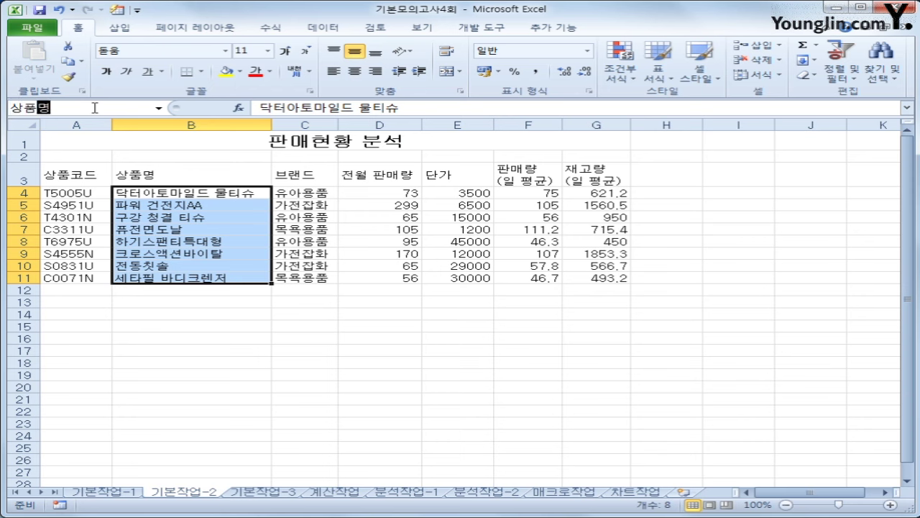
key(Return)
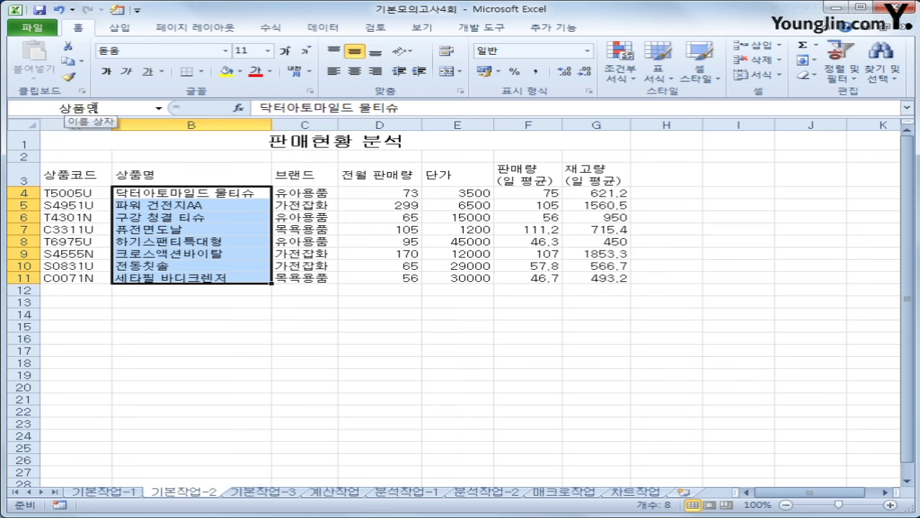
Step: Apply the comma style to the previous month's sales and unit price values in D4:E11
click(408, 192)
drag(409, 193, 449, 274)
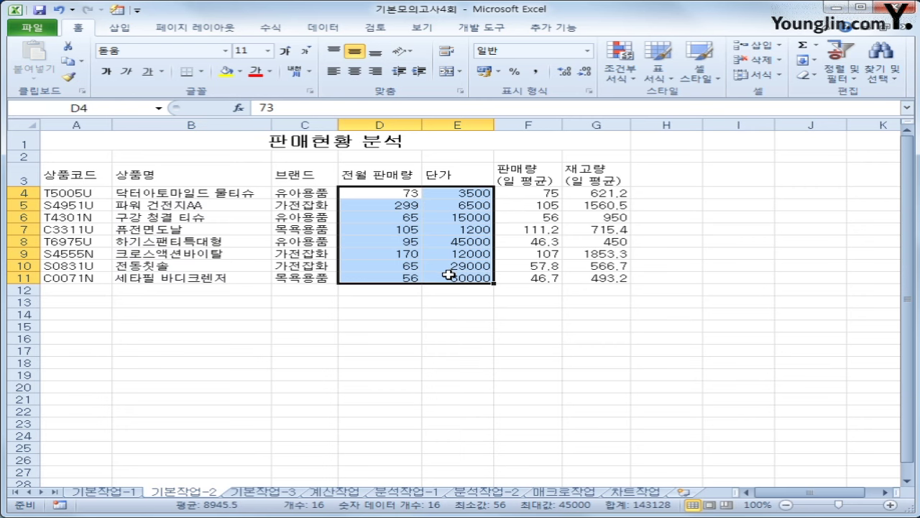
click(534, 74)
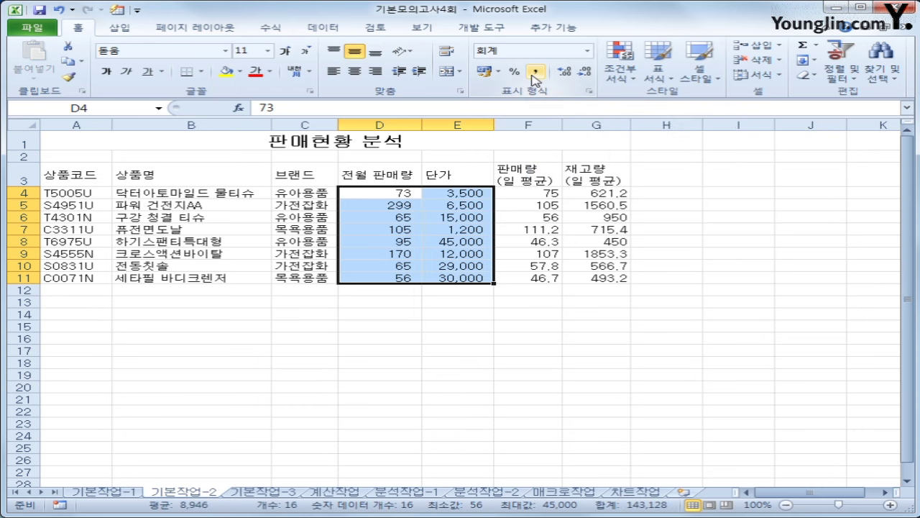
Step: Apply the custom number format #,##0.0 "EA" to the average daily sales and stock values in F4:G11
drag(545, 192, 588, 278)
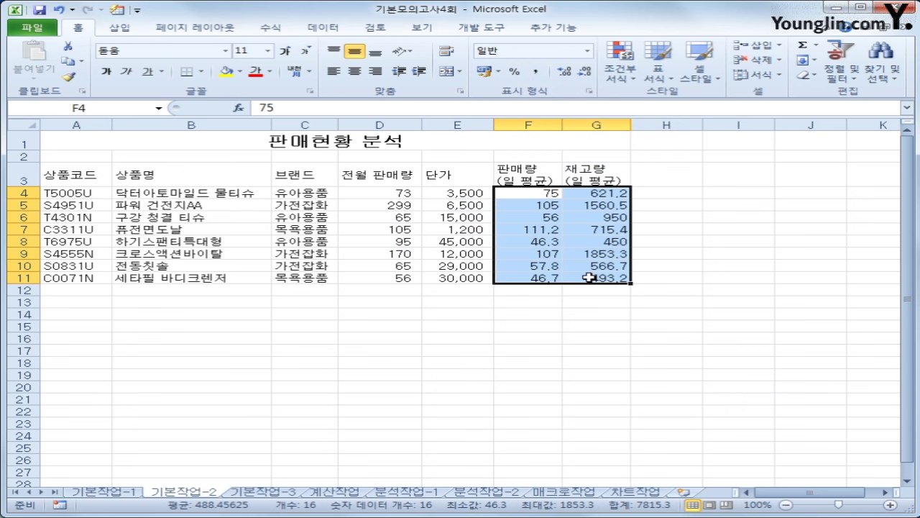
right_click(564, 224)
click(668, 417)
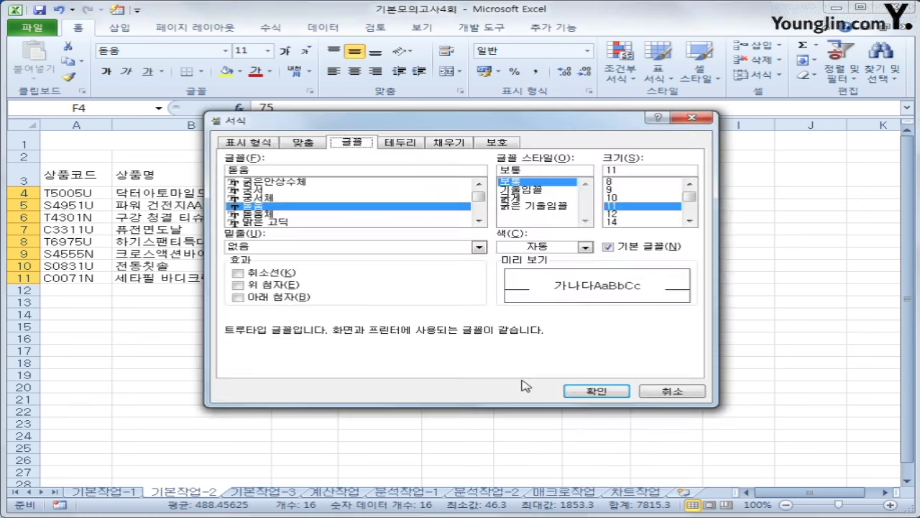
click(247, 142)
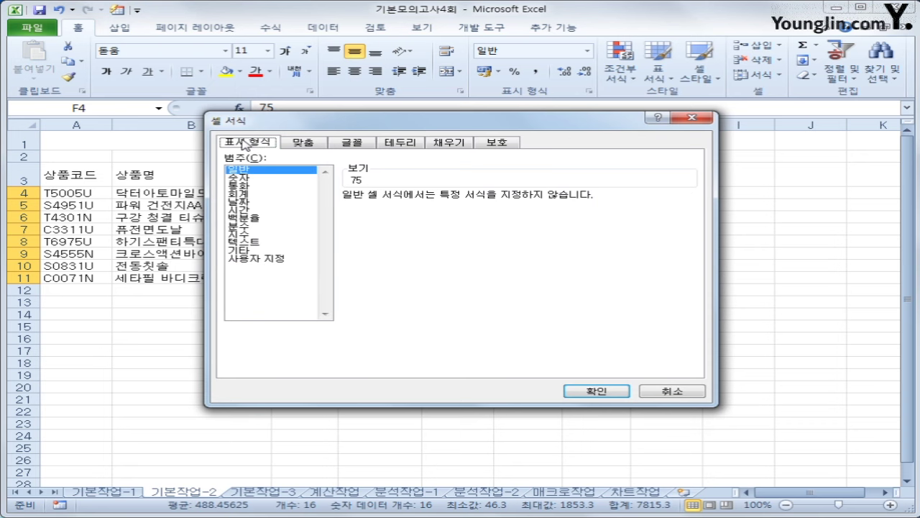
click(293, 260)
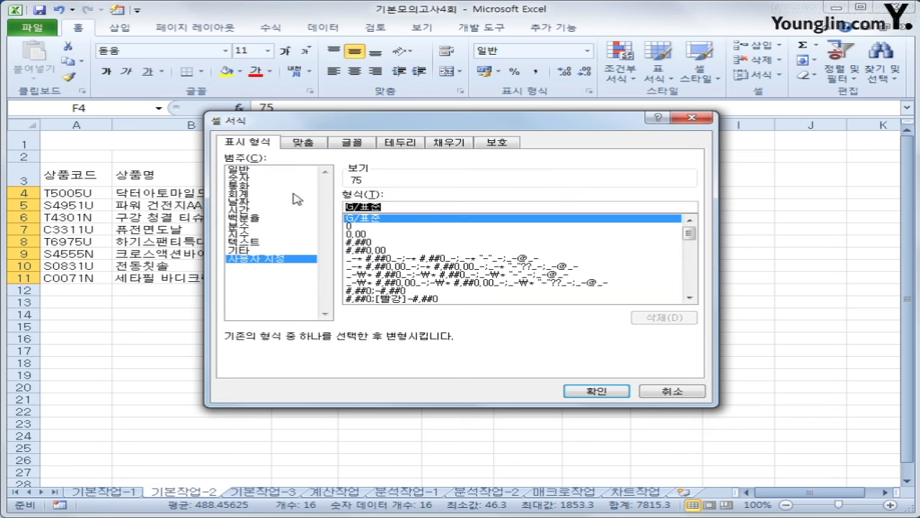
text(#)
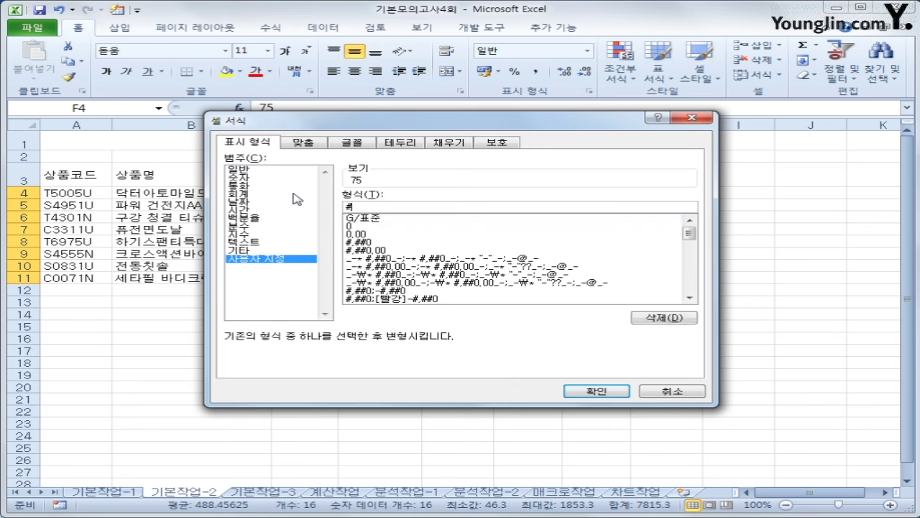
text(,##0)
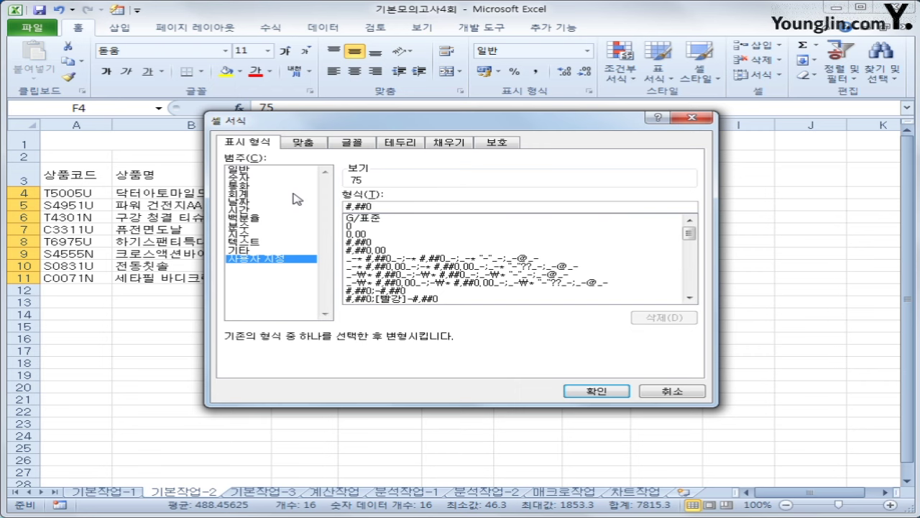
text(.)
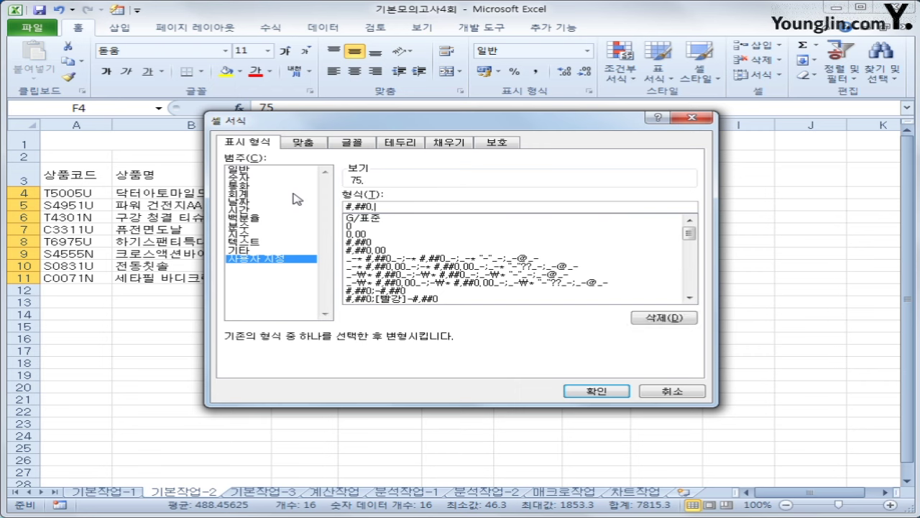
text(0 "EA"")
click(598, 391)
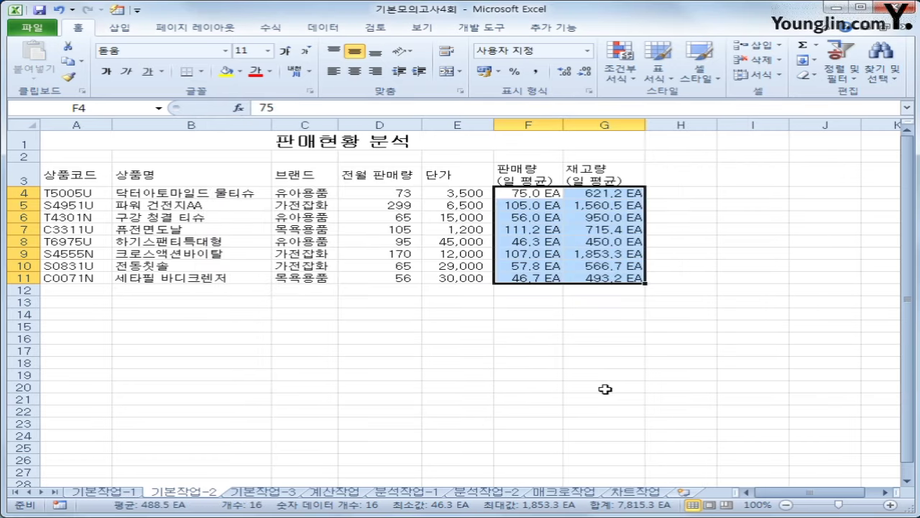
Step: Convert the 상품명 heading in B3 to the Hanja 商品名, using the 漢字 input form
click(170, 176)
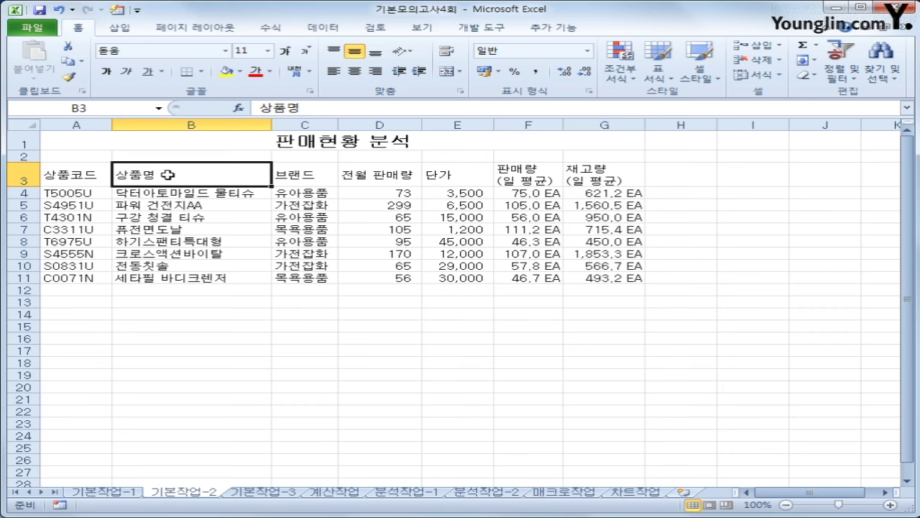
double_click(167, 174)
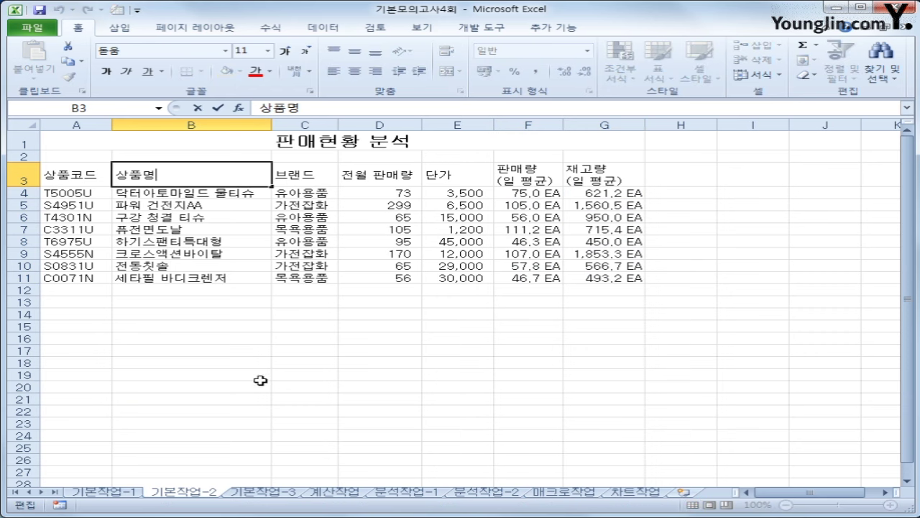
key(shift+Home)
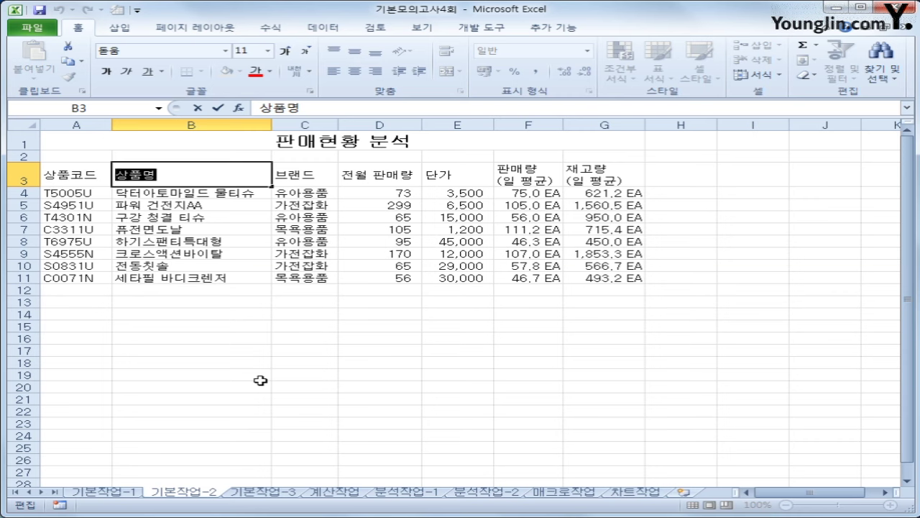
key(Hangul_Hanja)
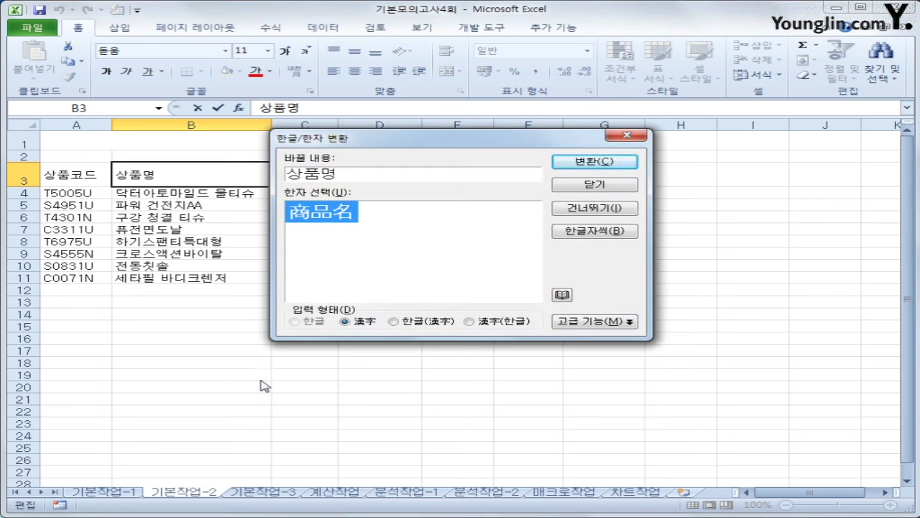
click(358, 323)
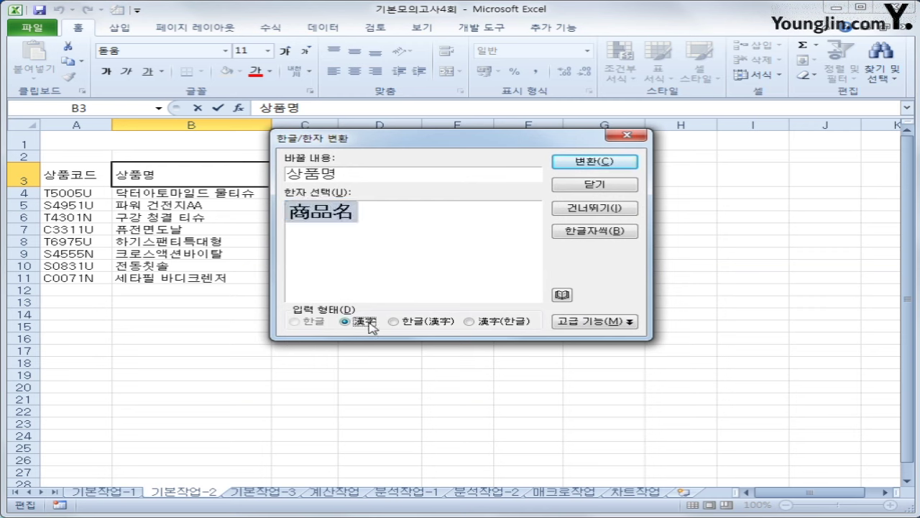
click(613, 164)
click(619, 381)
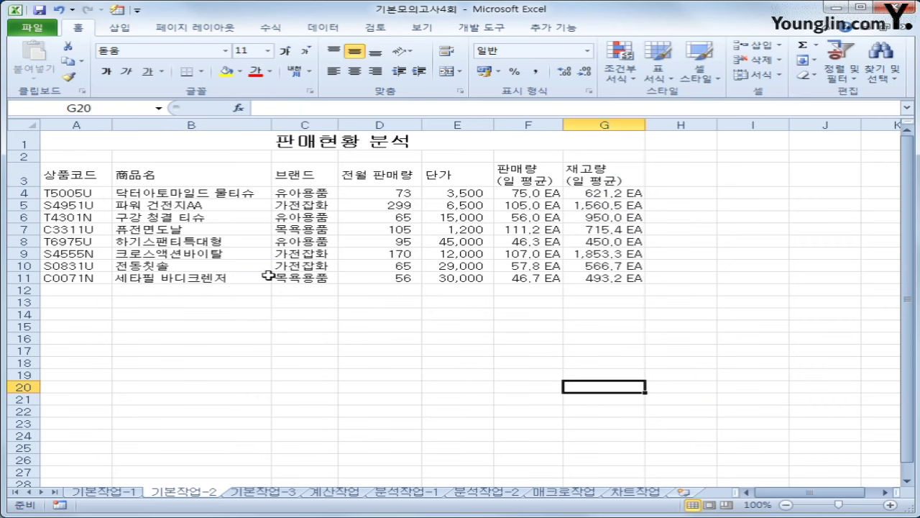
Step: Center the heading row A3:G3 horizontally and fill it with the standard color 주황
drag(62, 174, 588, 174)
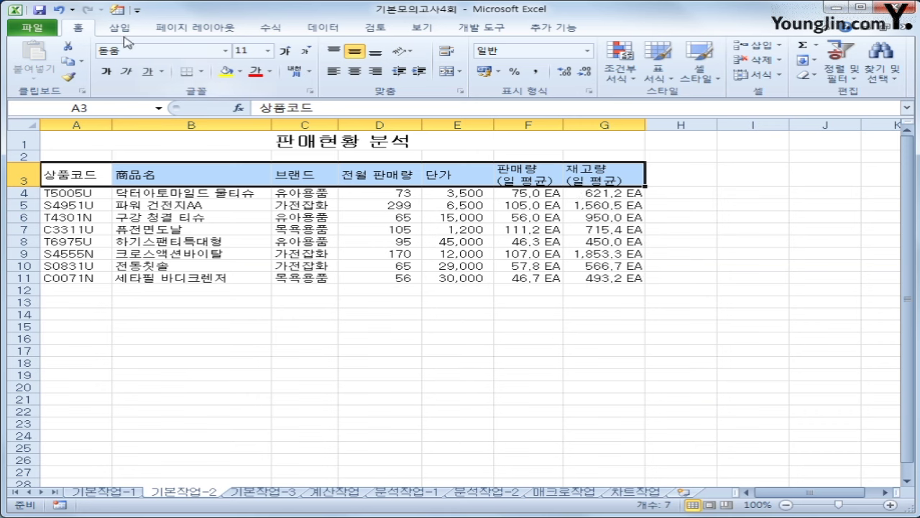
click(355, 73)
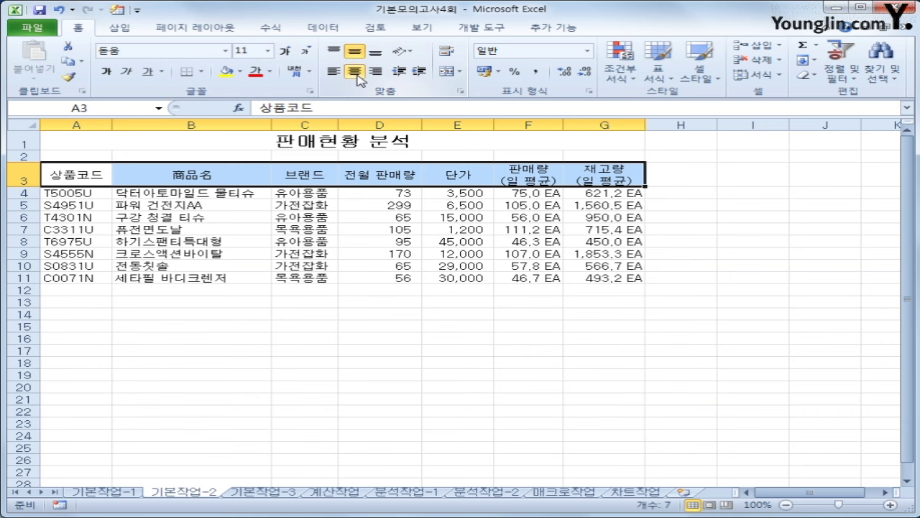
click(240, 71)
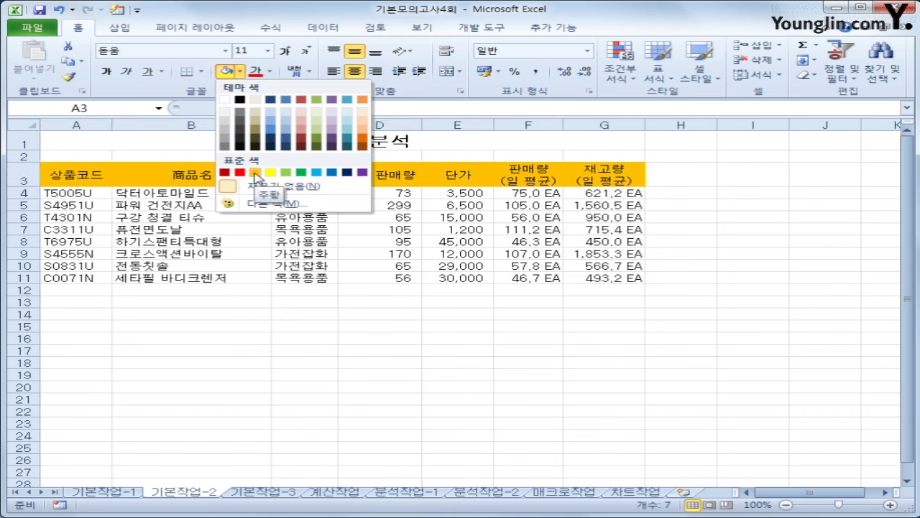
click(255, 174)
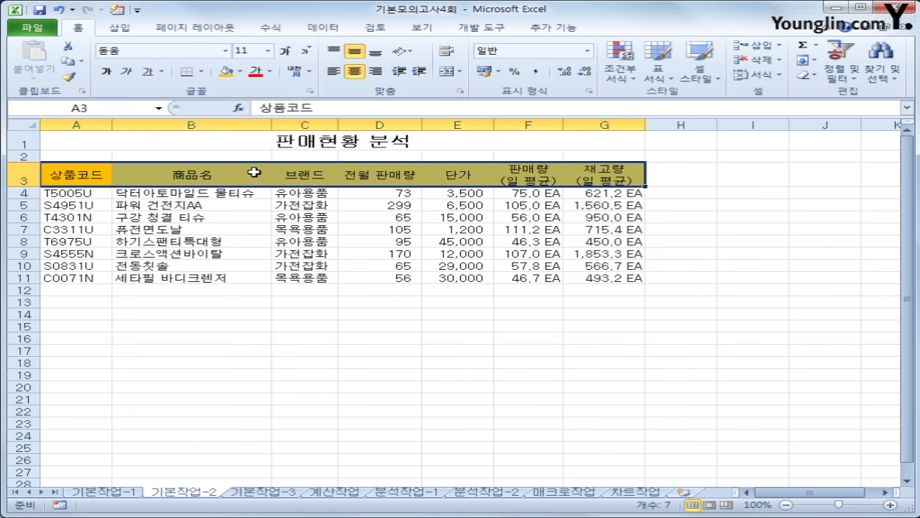
Step: Apply 모든 테두리 borders to the whole sales table A3:G11
drag(105, 179, 593, 278)
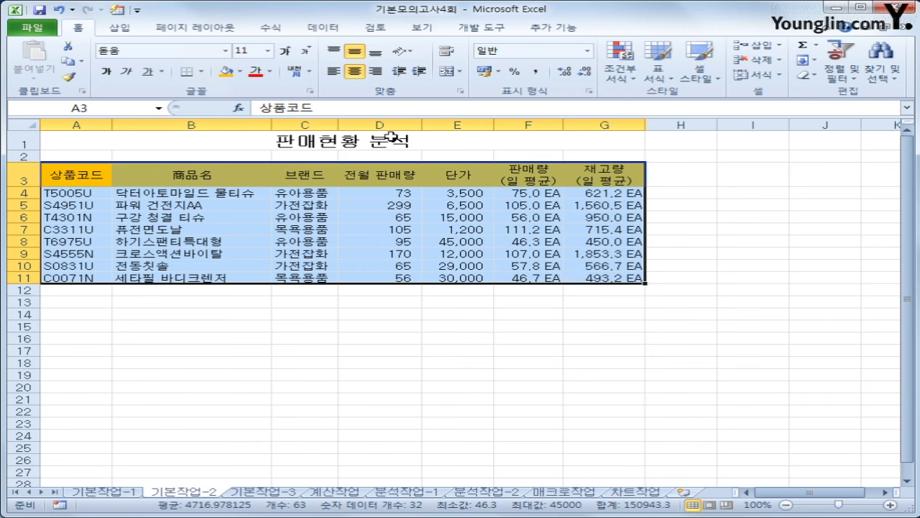
click(201, 71)
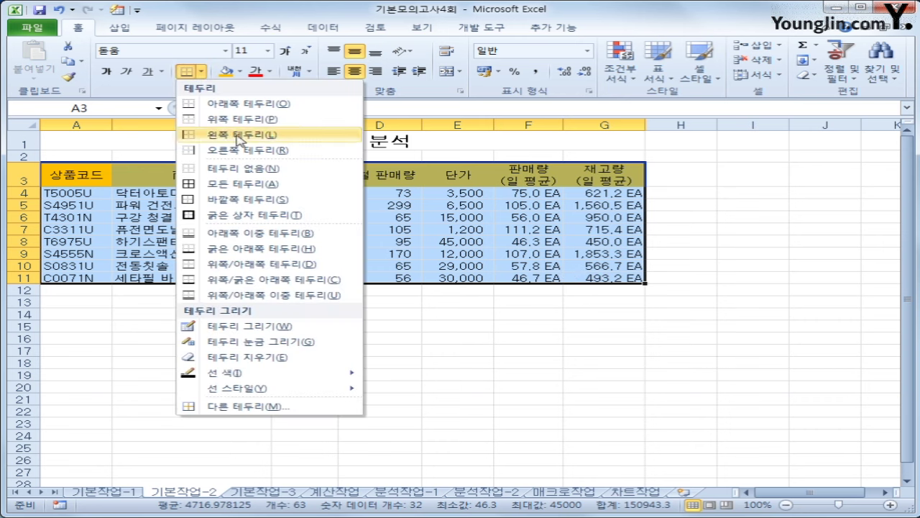
click(241, 182)
click(640, 278)
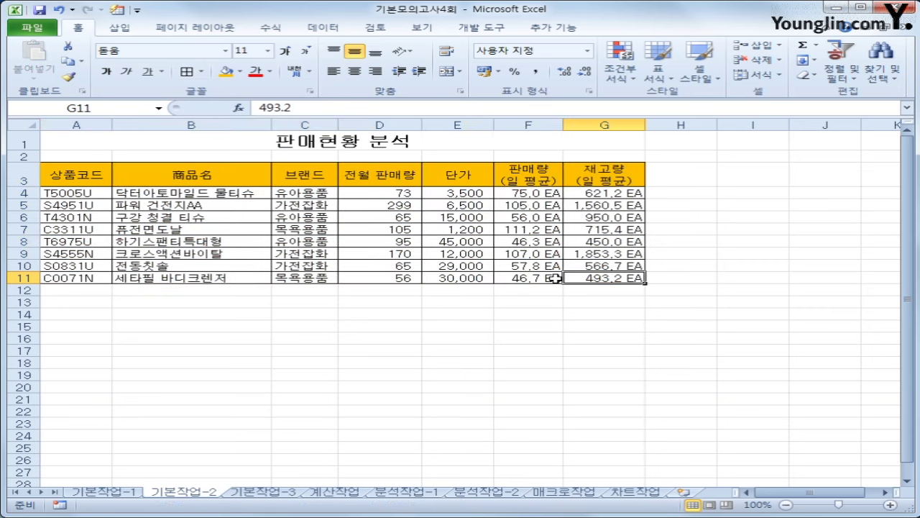
Step: On the 기본작업-3 sheet, start a text file import of 과목코드 from the 모의고사 folder with cell A3 selected
click(273, 491)
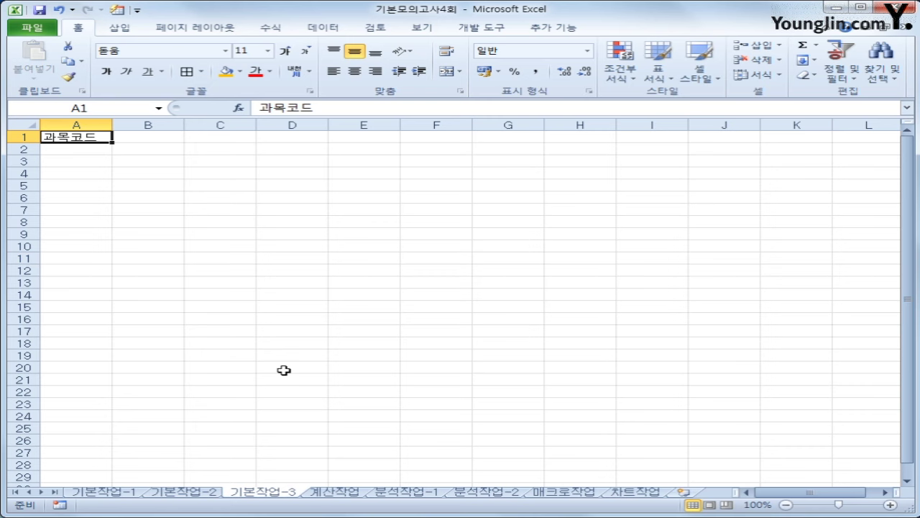
click(72, 163)
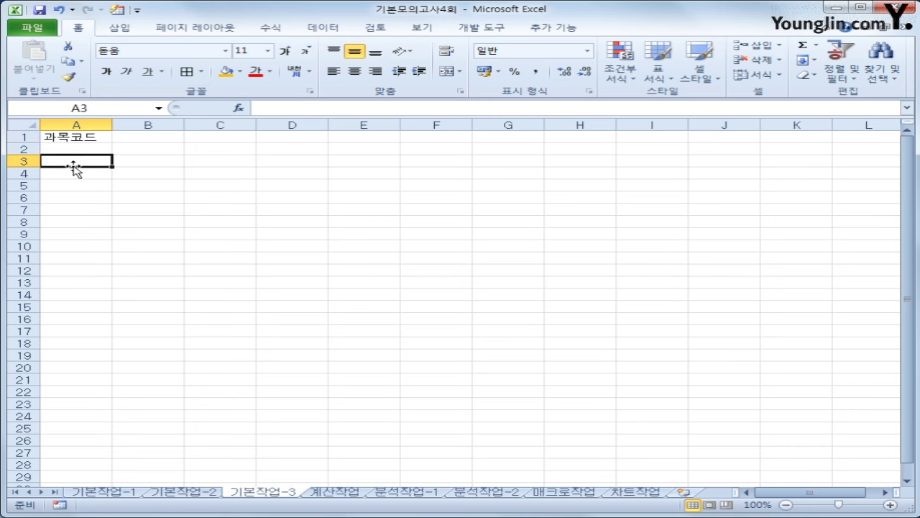
click(318, 29)
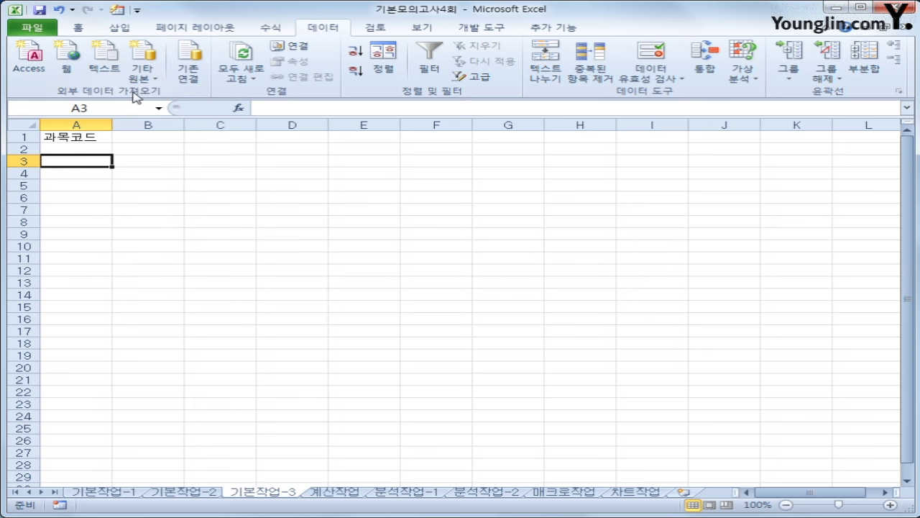
click(104, 72)
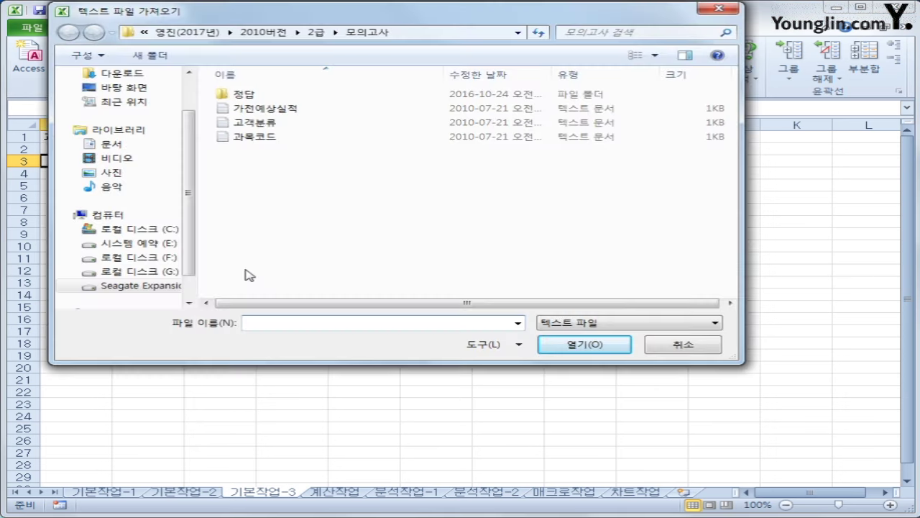
drag(363, 21, 404, 60)
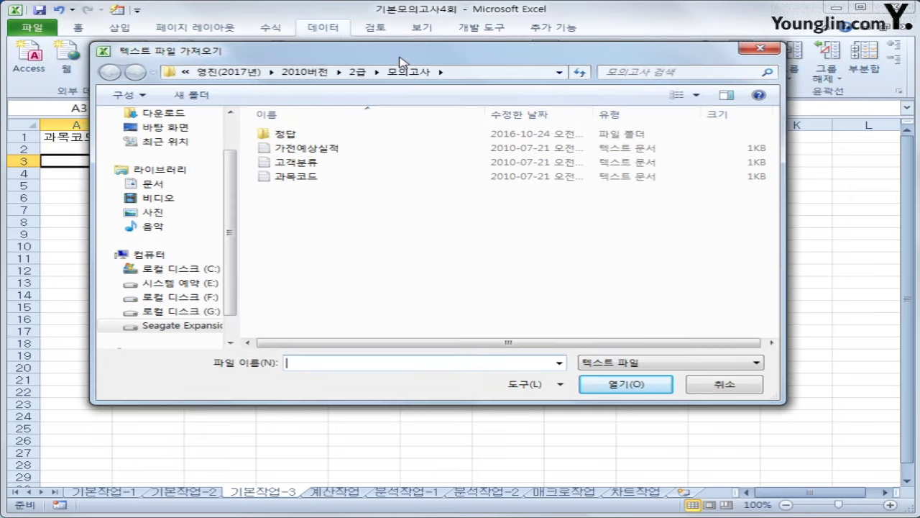
click(299, 177)
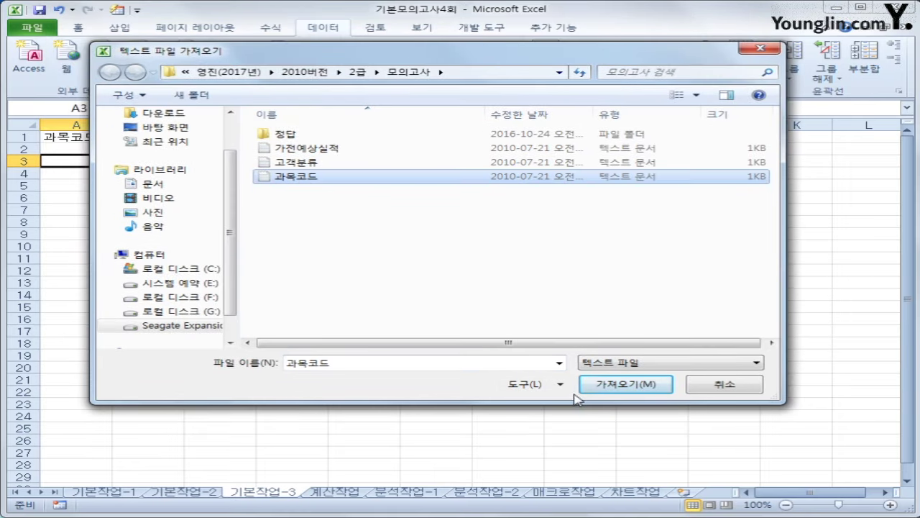
click(598, 387)
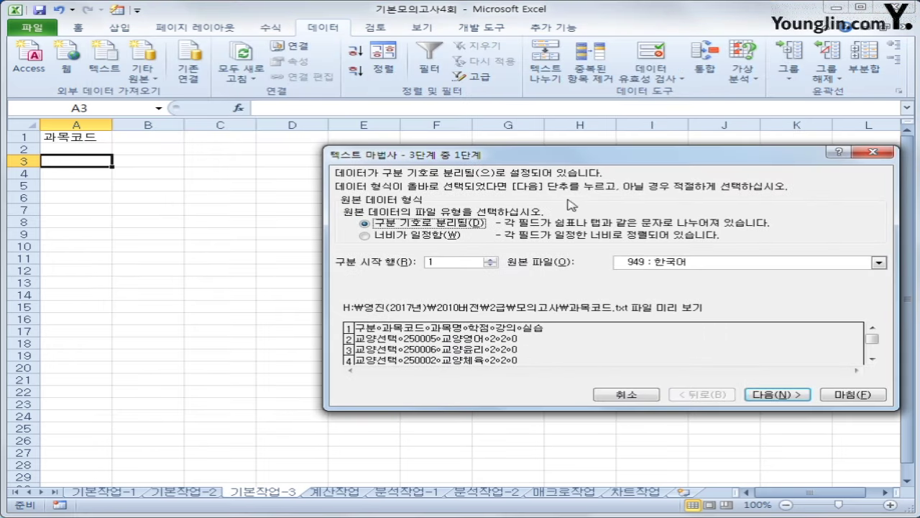
Step: Import the text as delimited data with tab separators and 일반 column format, placing it at A3 of the existing worksheet
drag(566, 151, 473, 142)
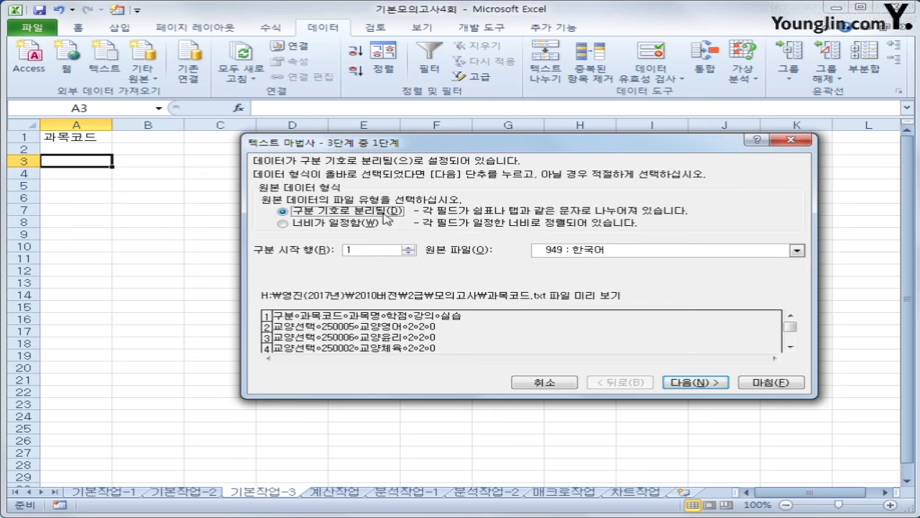
click(694, 383)
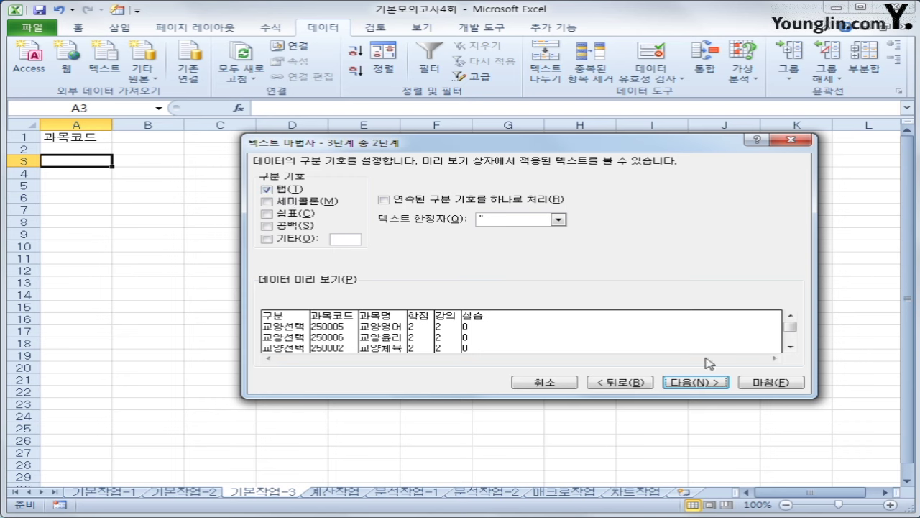
click(717, 384)
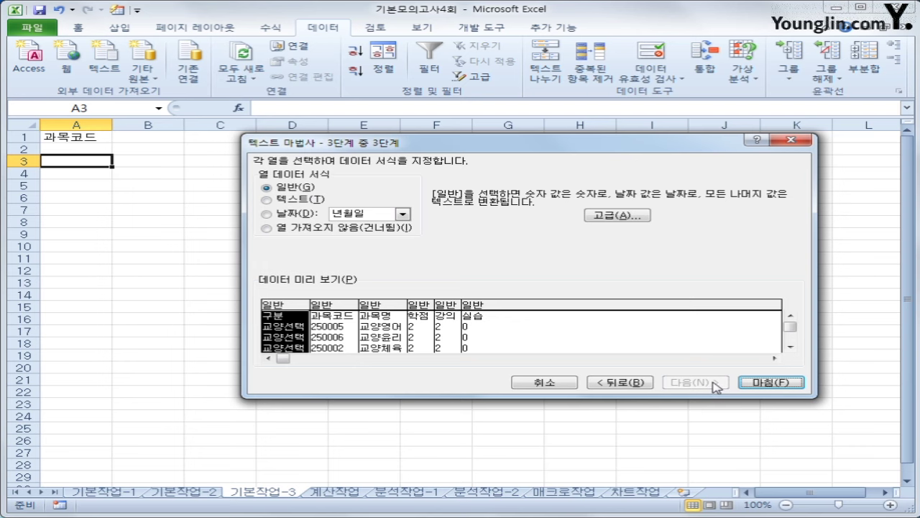
click(773, 382)
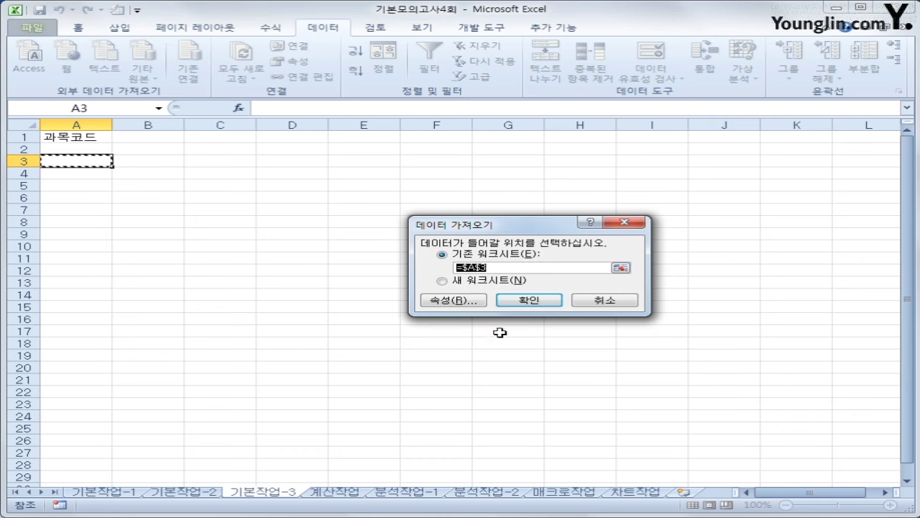
click(539, 299)
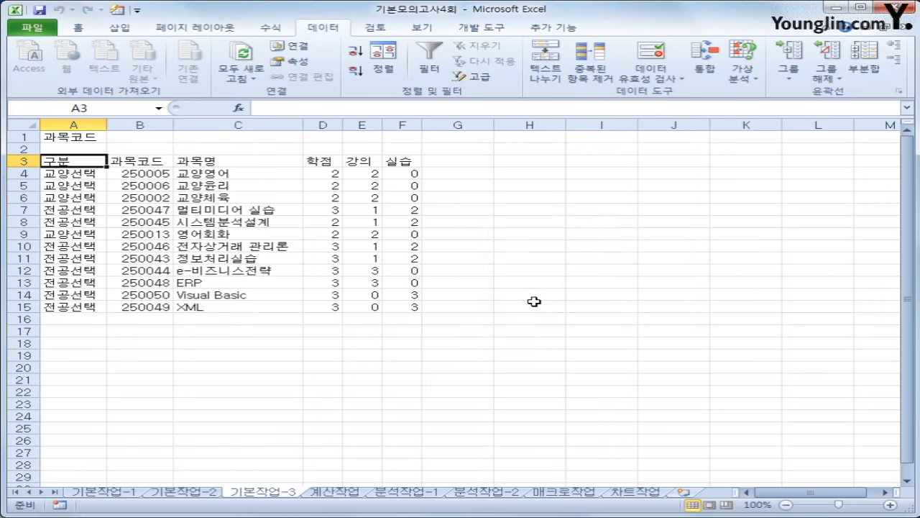
Step: On the 계산작업 sheet, enter =DAY(B3) in the first 도서반납일 cell C3 and fill it down to C10
click(342, 494)
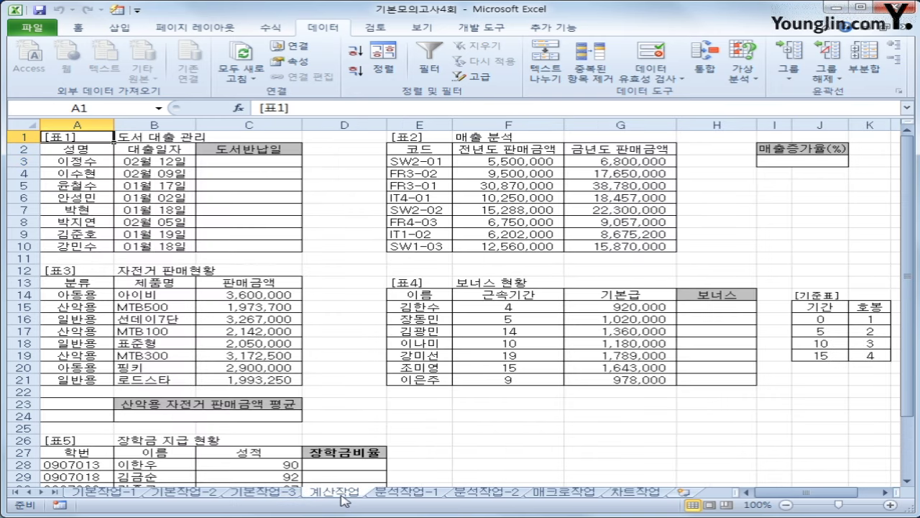
click(246, 160)
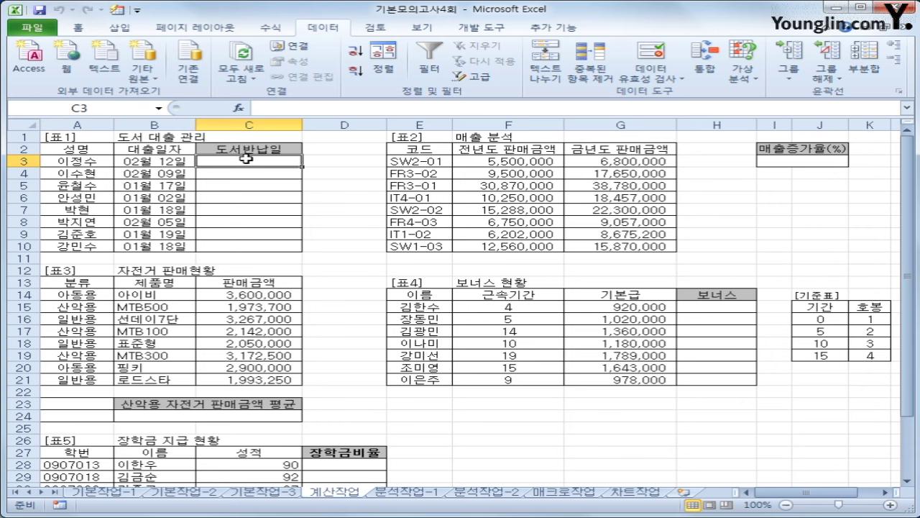
drag(171, 162, 170, 241)
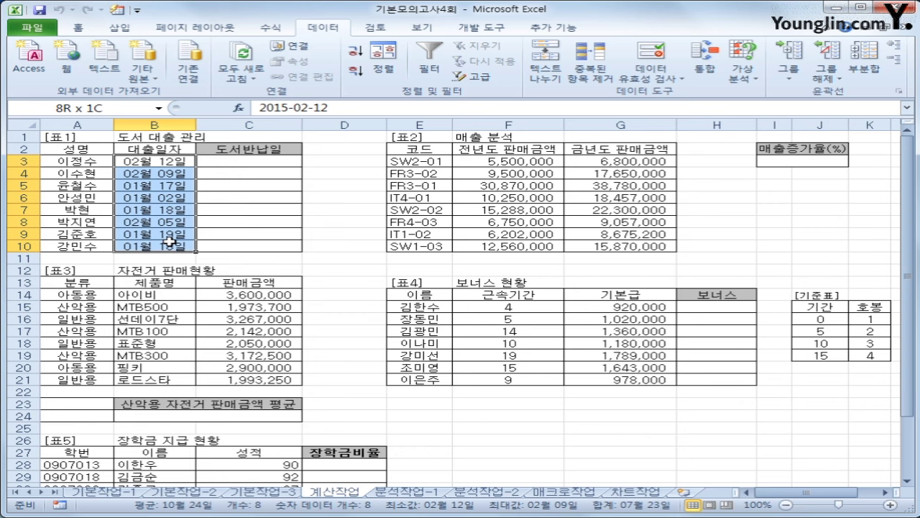
drag(171, 241, 170, 241)
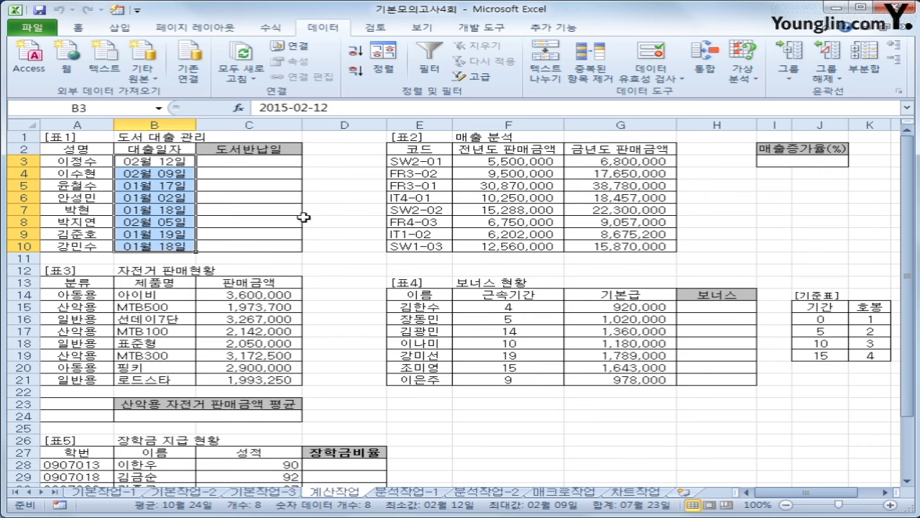
click(271, 164)
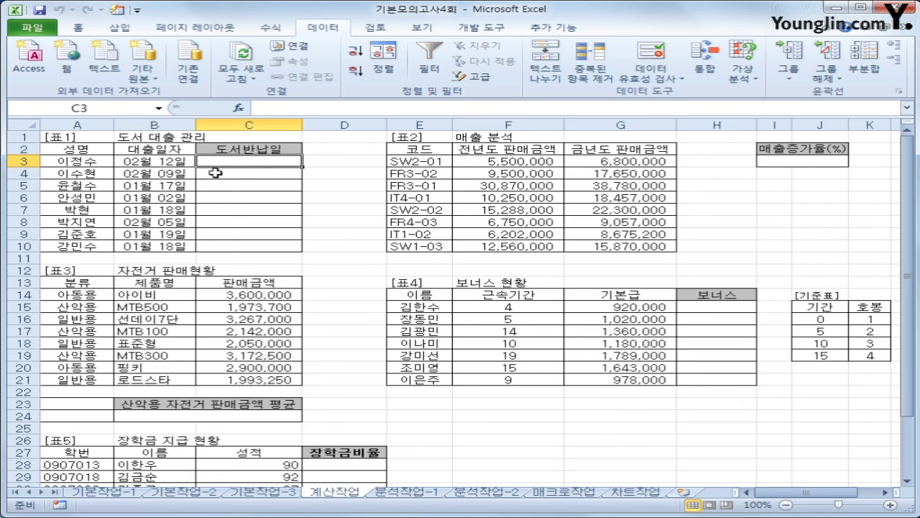
text(=)
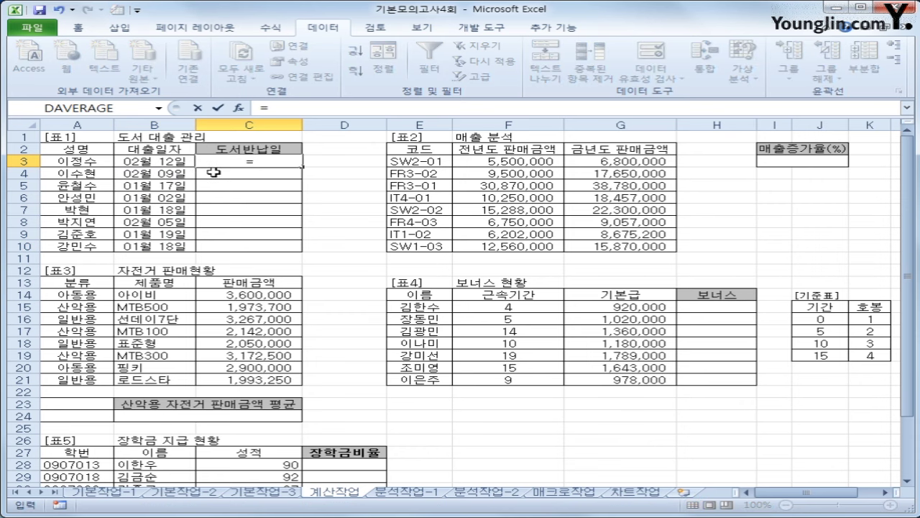
text(day)
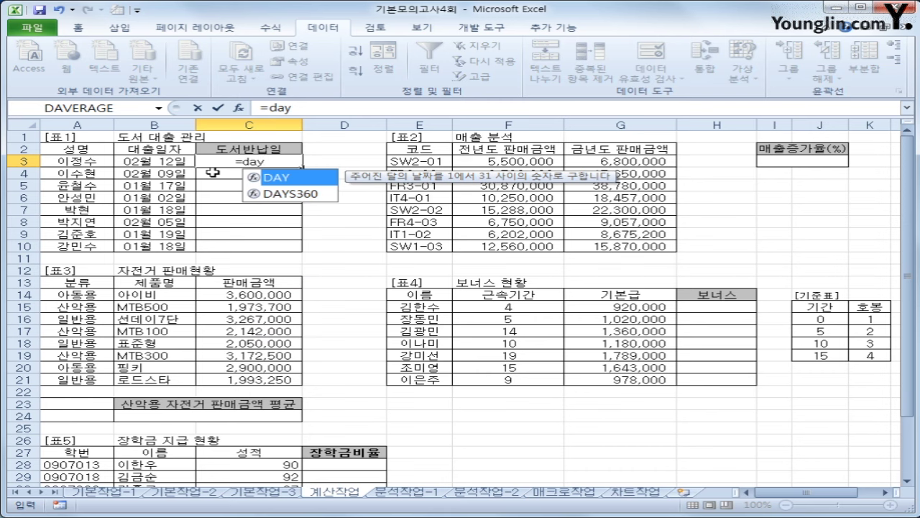
key(Tab)
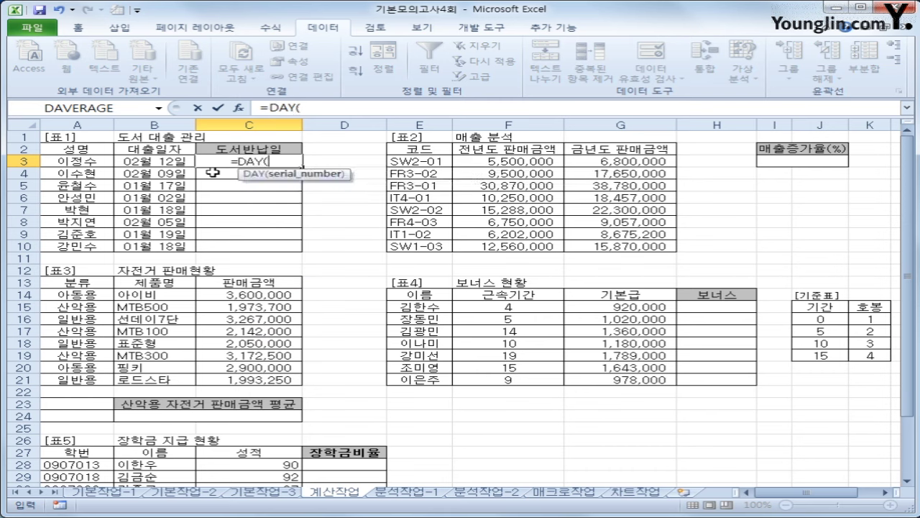
click(151, 162)
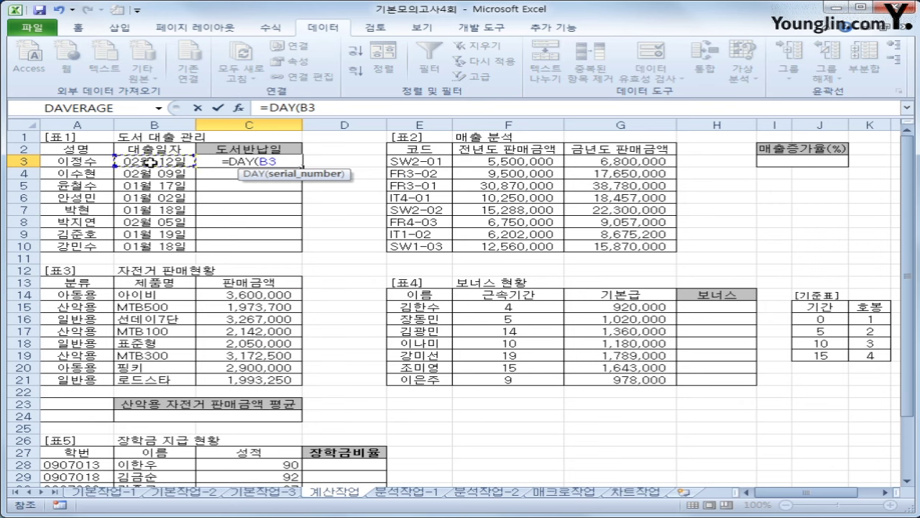
text())
key(ctrl+Return)
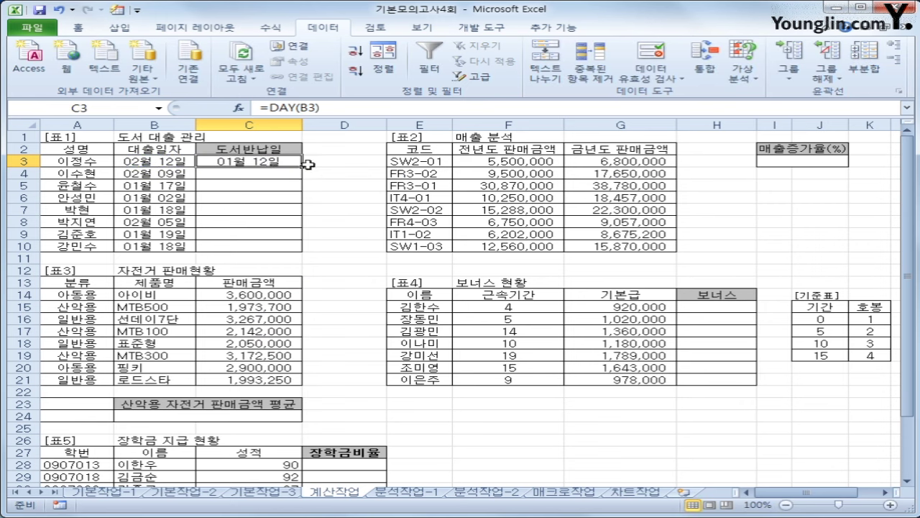
drag(302, 167, 296, 249)
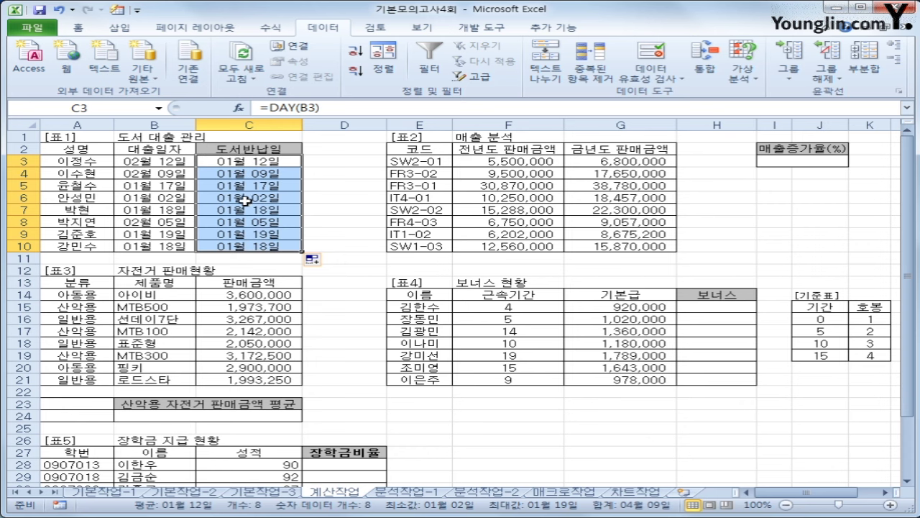
Step: Edit the C3 formula to =IF(DAY(B3)>=15,B3+10,B3+7)
click(266, 161)
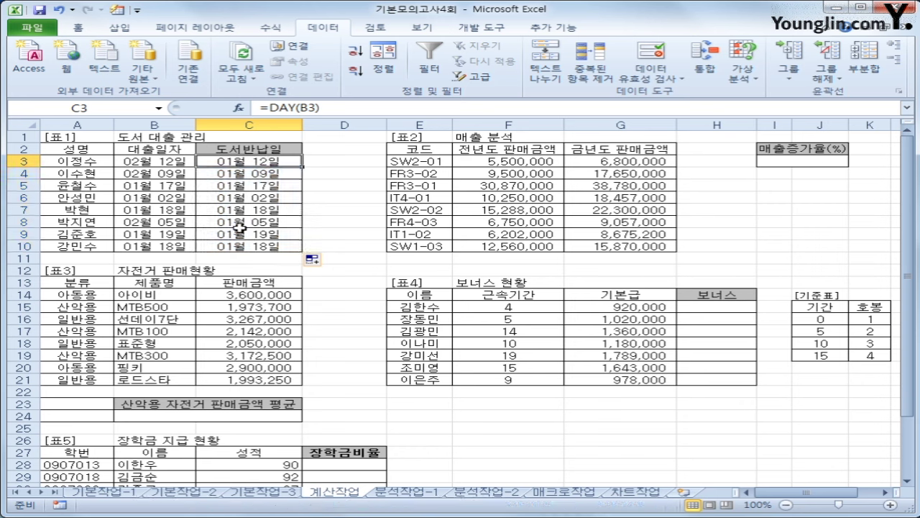
click(269, 107)
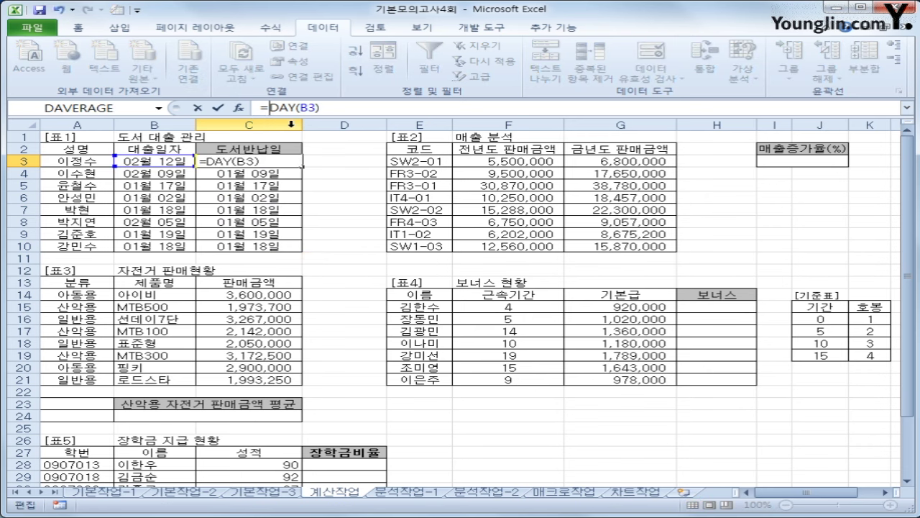
text(if(DAY(B3))
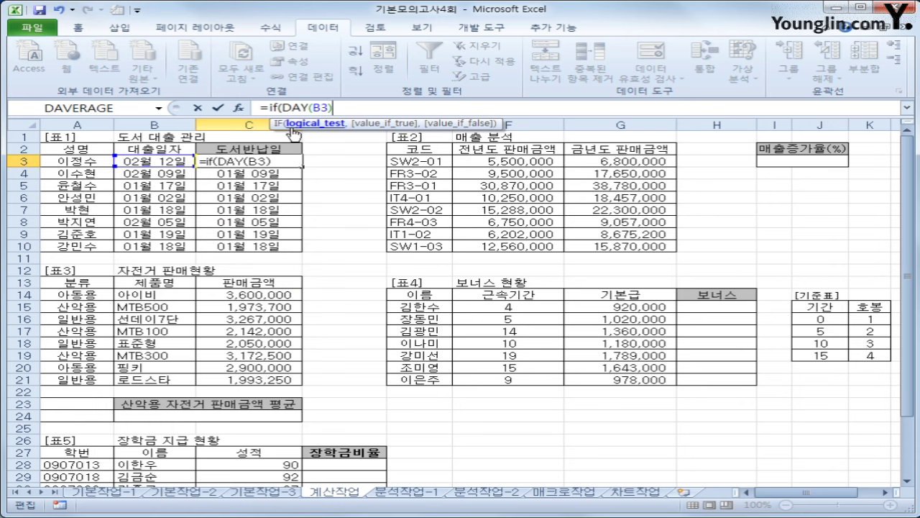
text(>=15,)
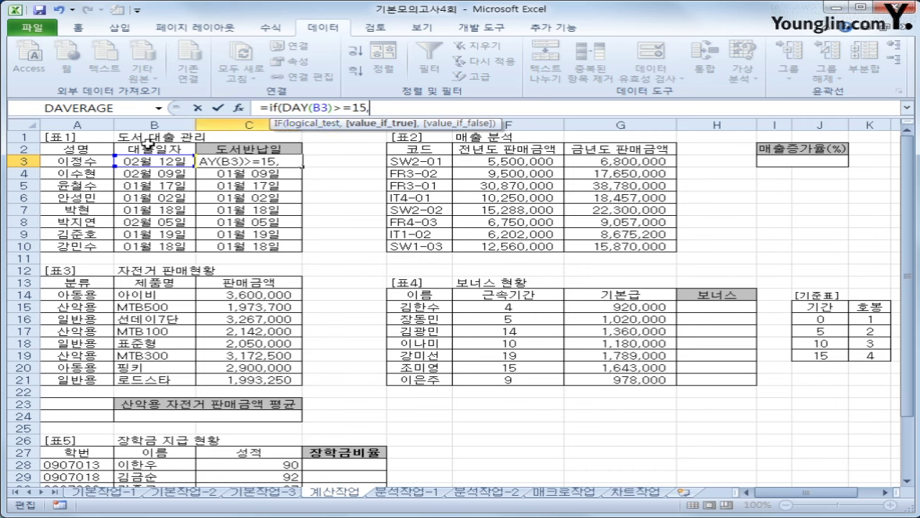
click(154, 164)
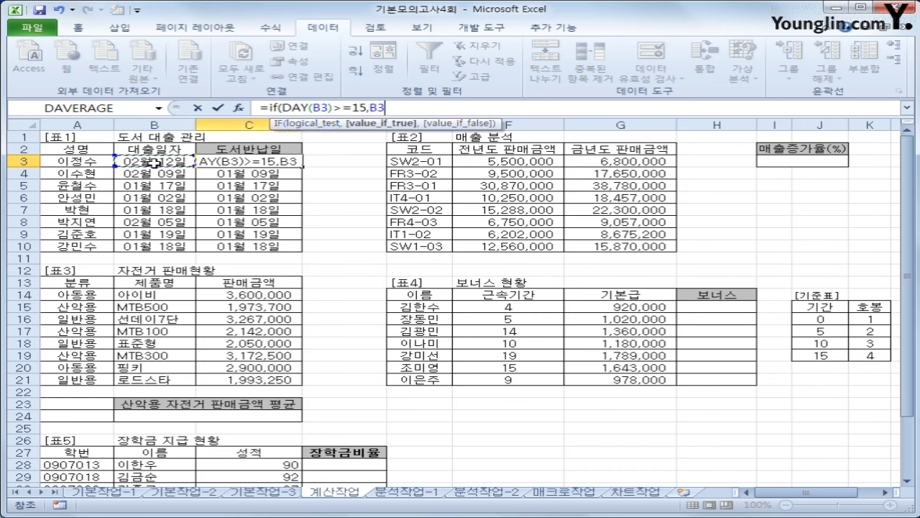
text(+10)
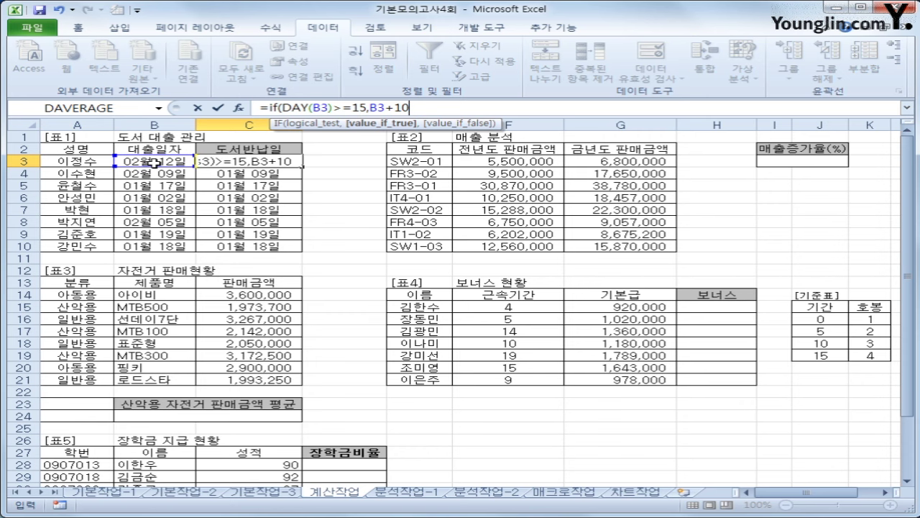
text(,)
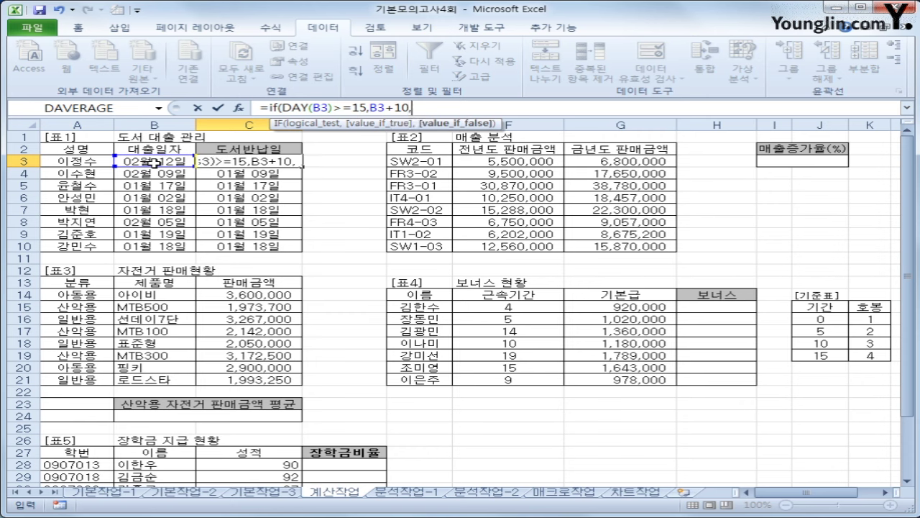
click(153, 163)
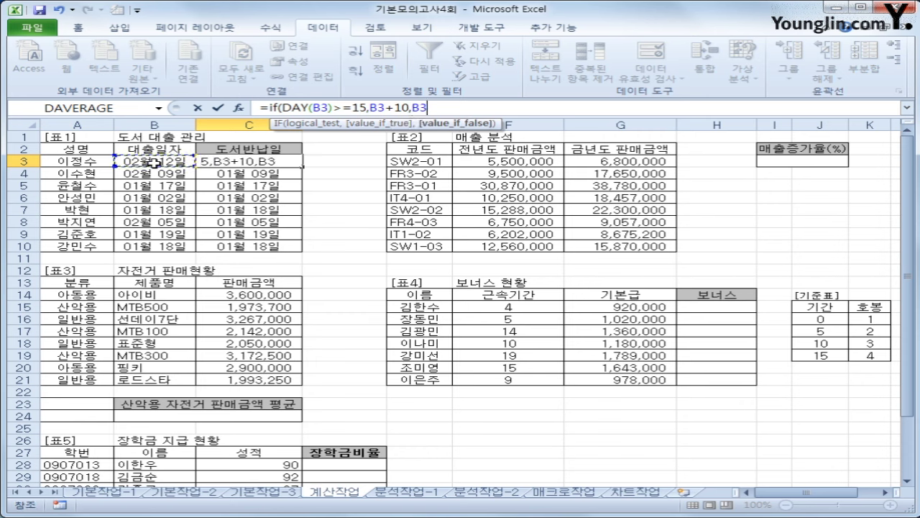
text(+7)
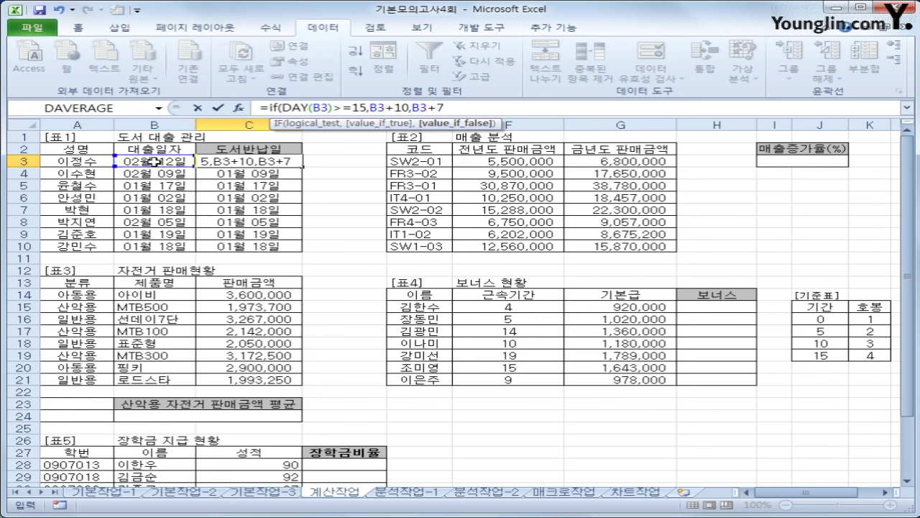
text())
key(Return)
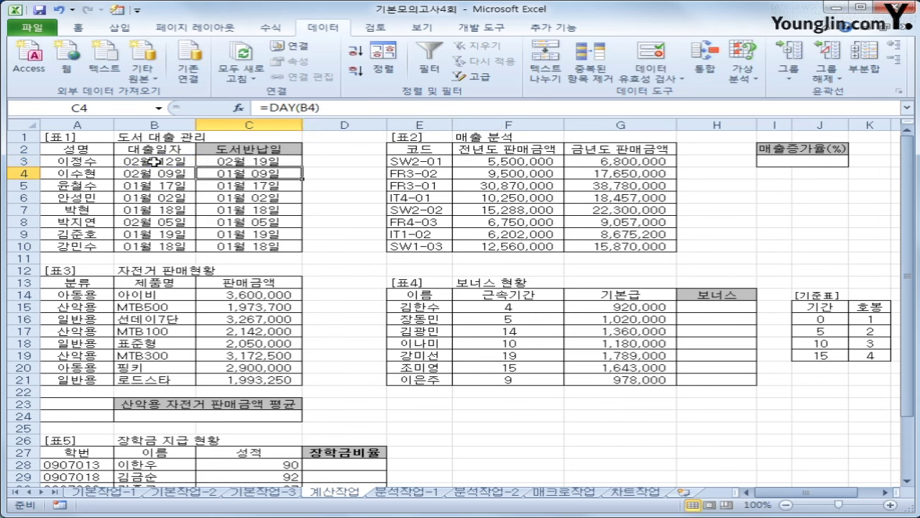
Step: Fill the 도서반납일 formula from C3 down to C10
click(263, 161)
drag(302, 167, 294, 248)
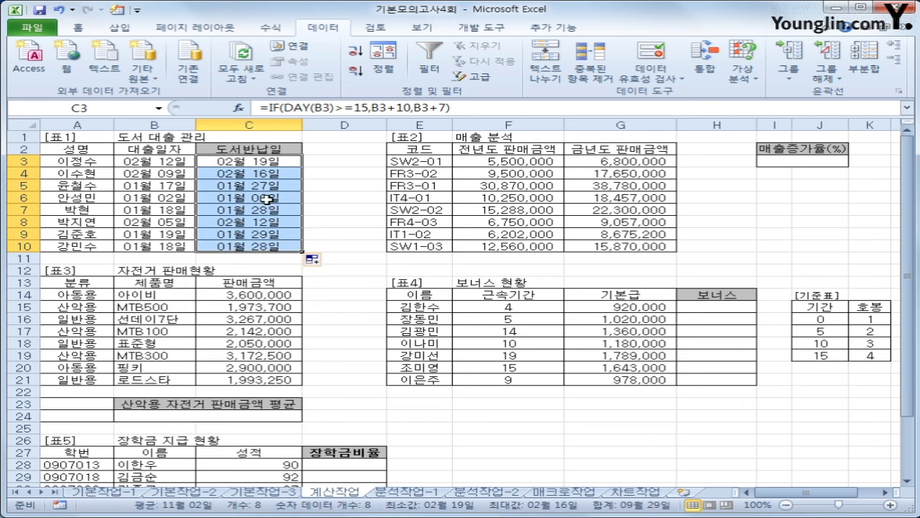
click(251, 161)
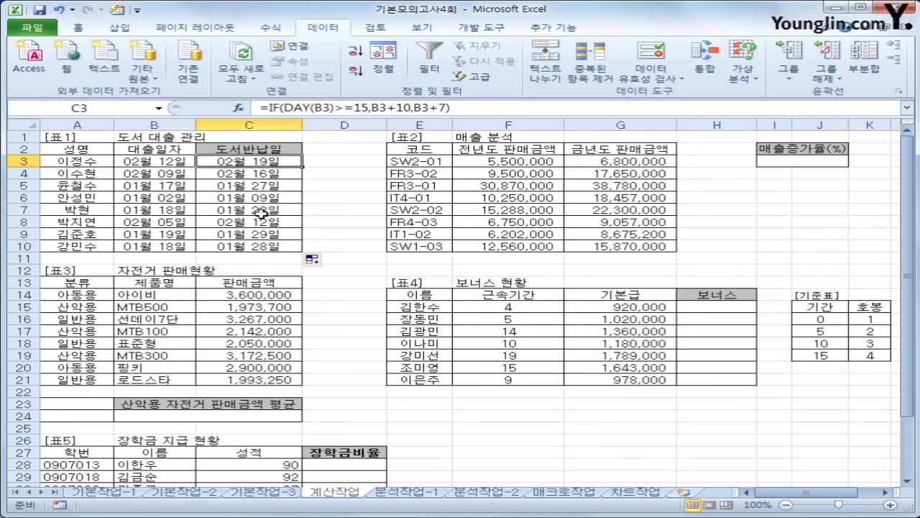
click(768, 161)
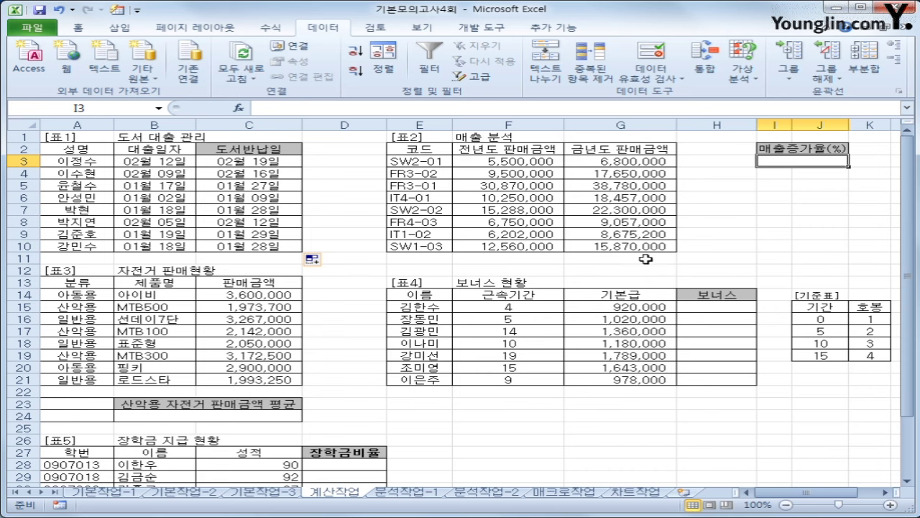
click(524, 162)
click(596, 174)
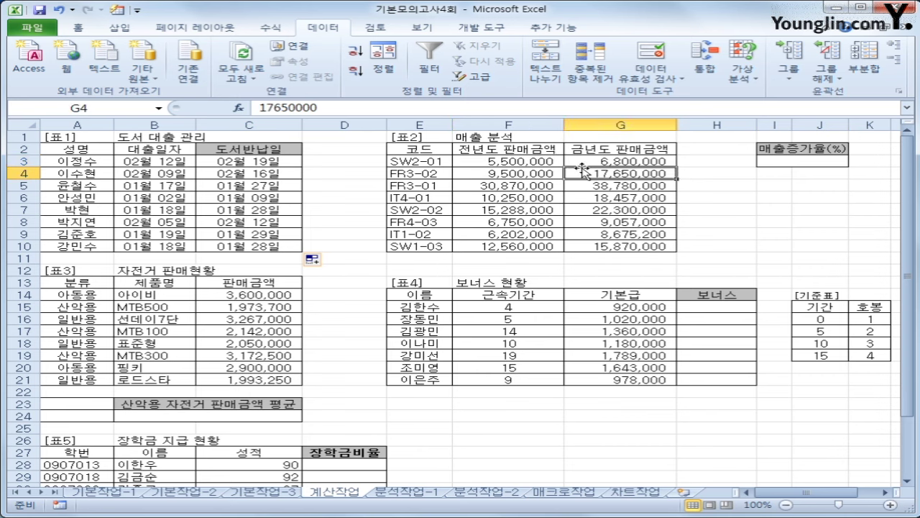
click(597, 159)
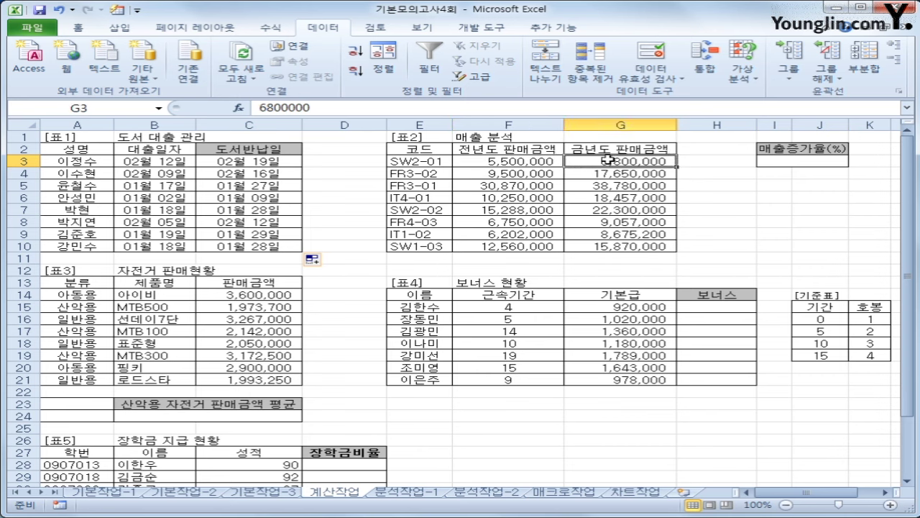
Step: Calculate 매출증가율(%) in I3 with the formula =SUM(F3:F10)/SUM(G3:G10)*100
click(775, 161)
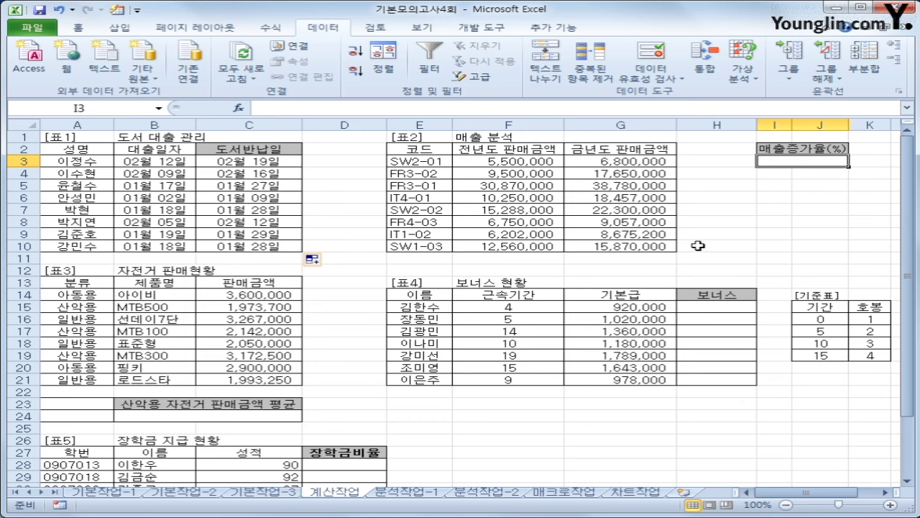
text(=)
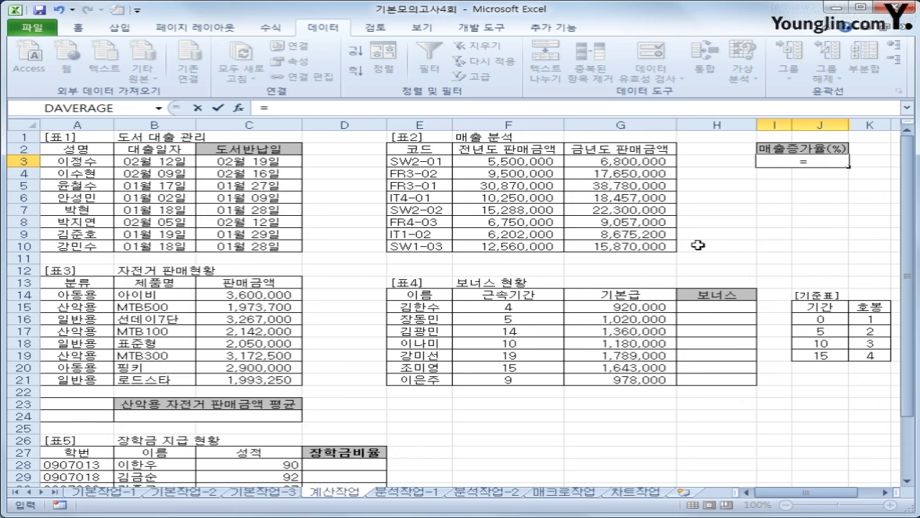
text(sum()
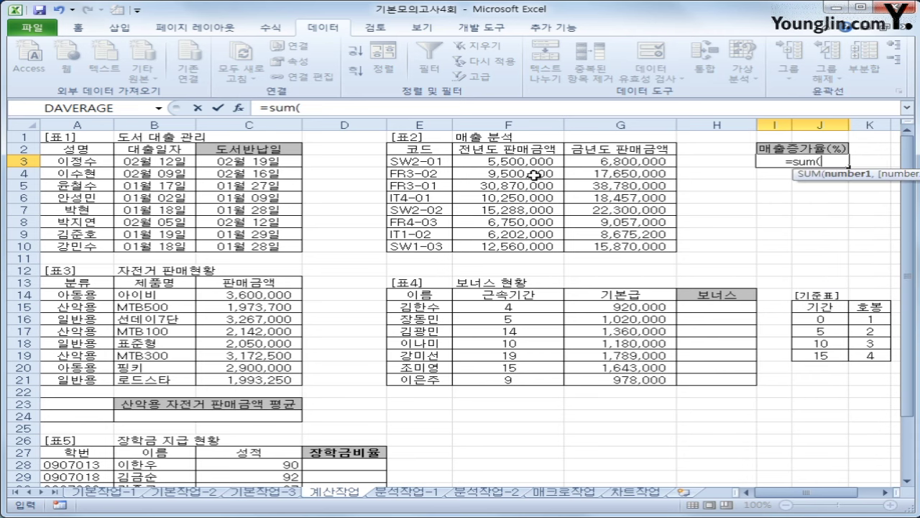
drag(527, 162, 523, 248)
drag(523, 248, 522, 248)
text()/)
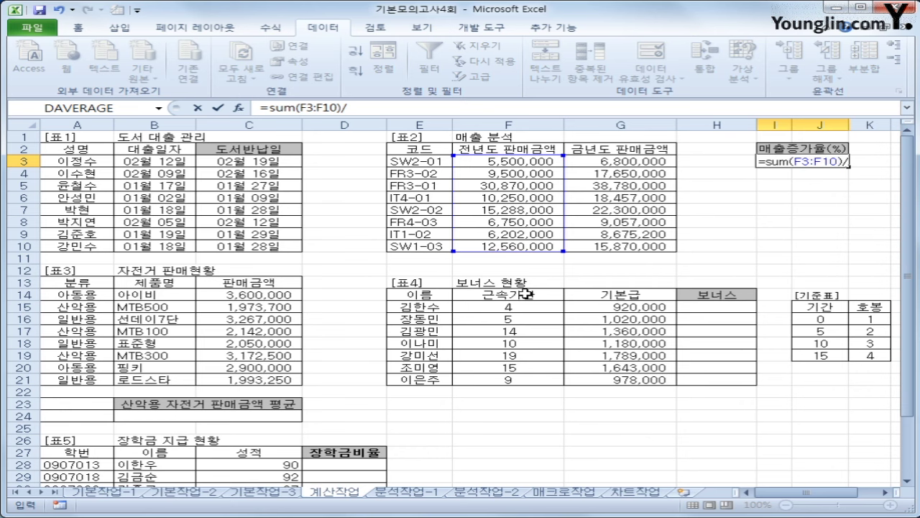
text(sum()
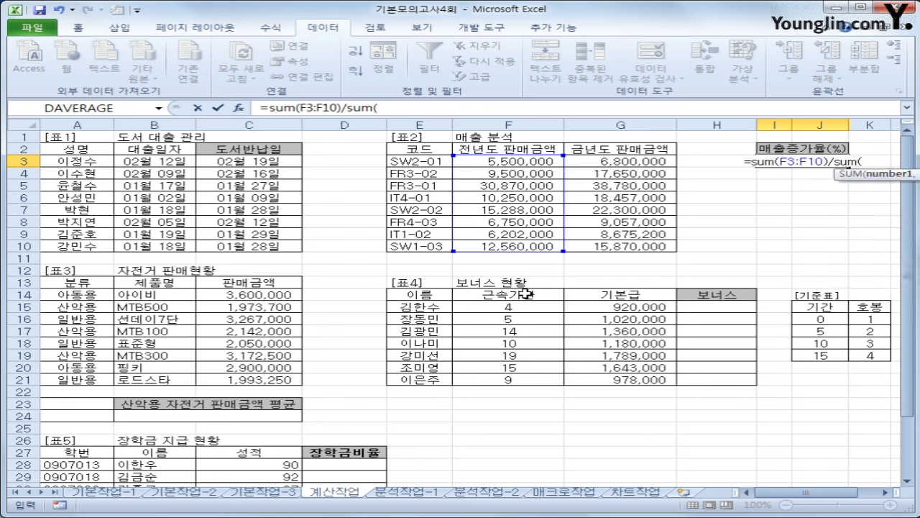
drag(613, 160, 618, 243)
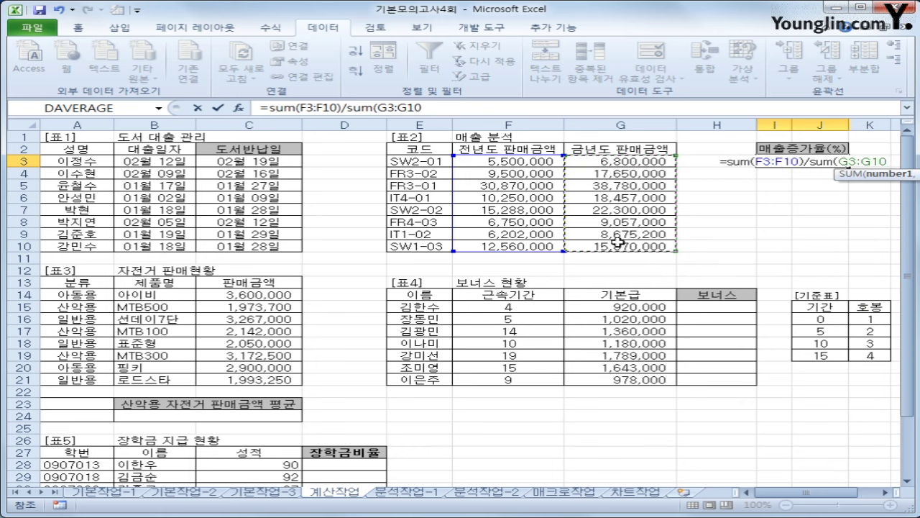
text())
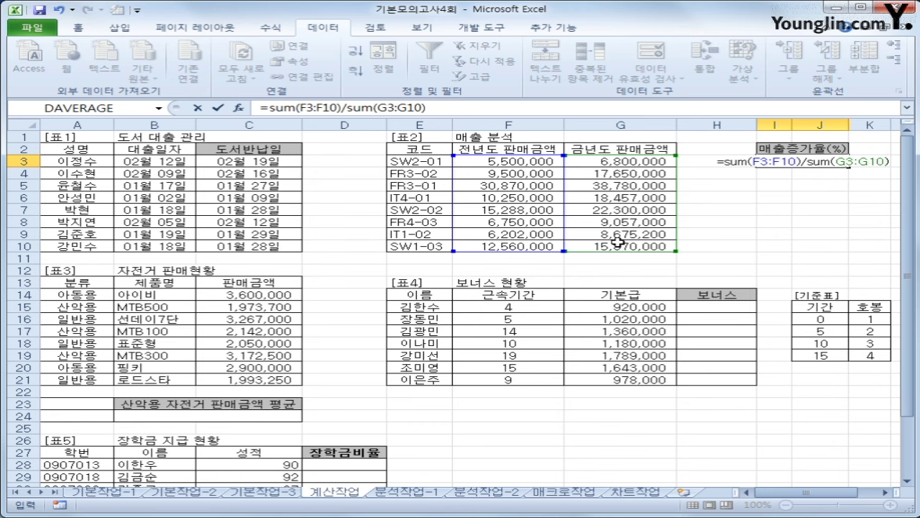
text(*100)
key(Return)
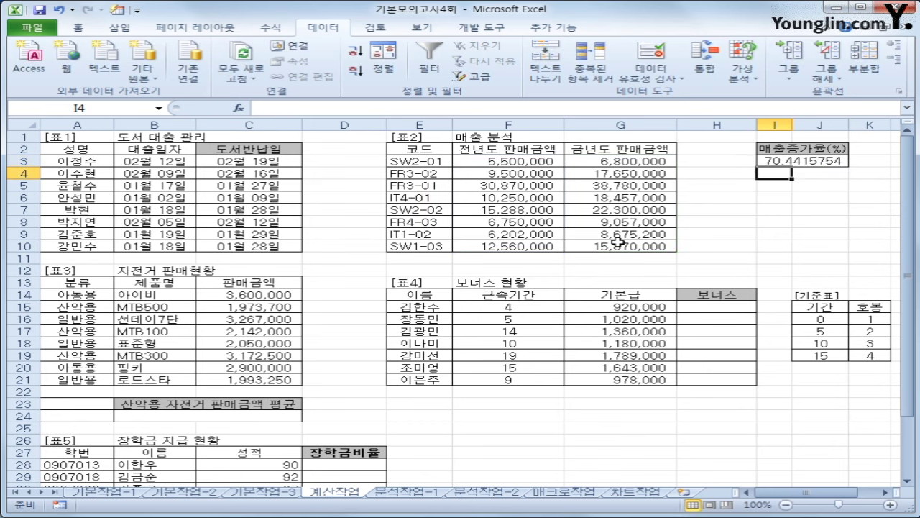
key(Up)
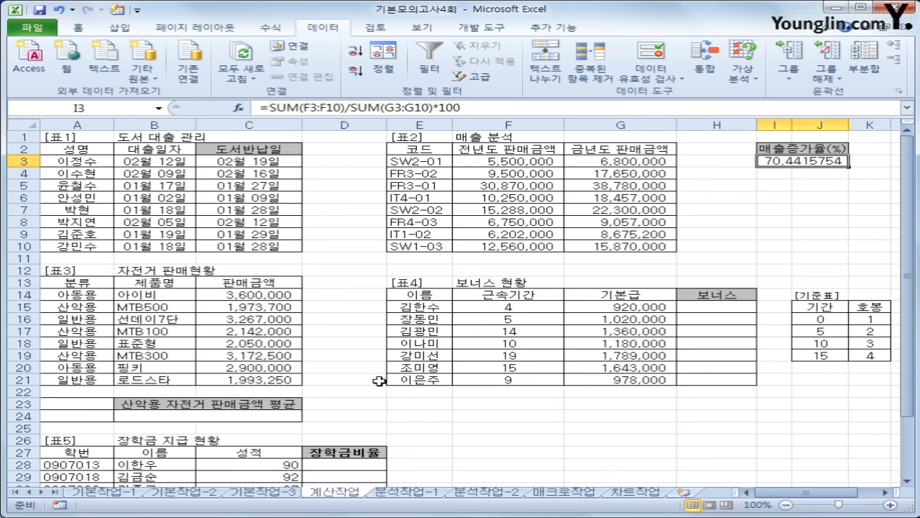
Step: Round the 매출증가율(%) formula in I3 to one decimal place: =ROUND(SUM(F3:F10)/SUM(G3:G10)*100,1)
click(267, 107)
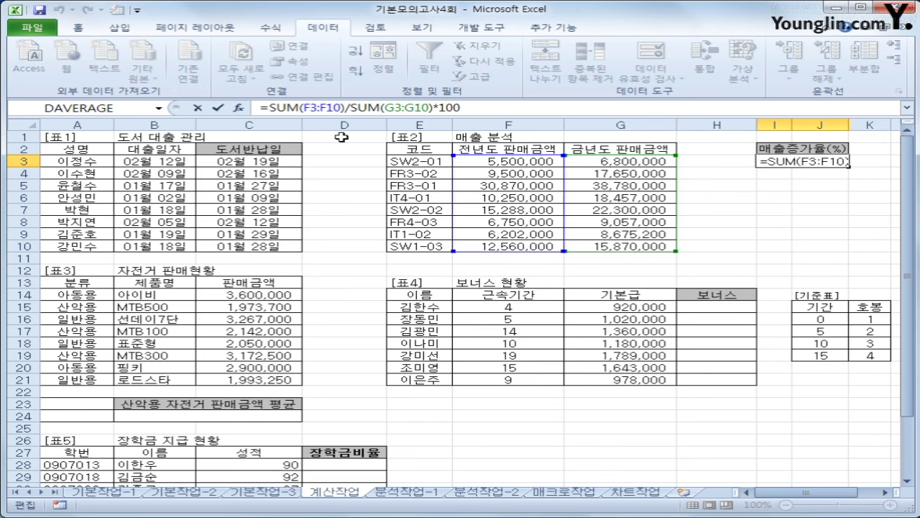
text(rou)
key(Tab)
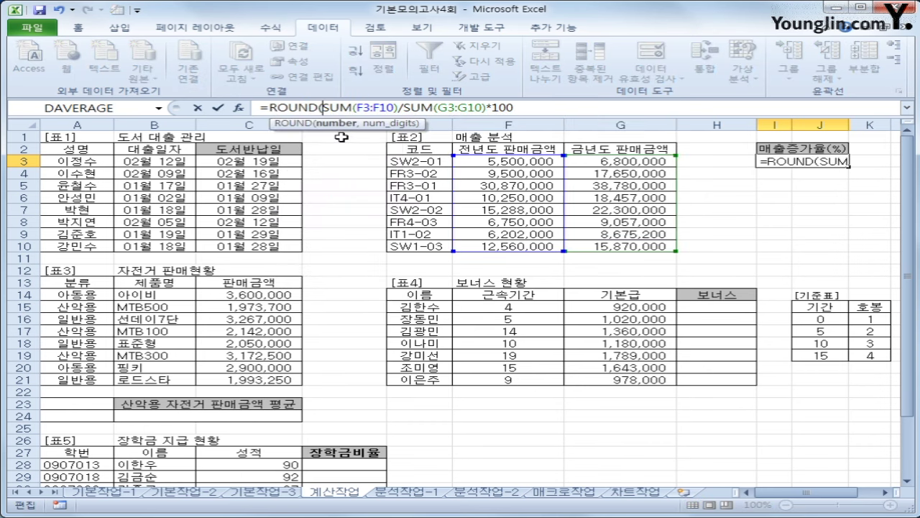
key(End)
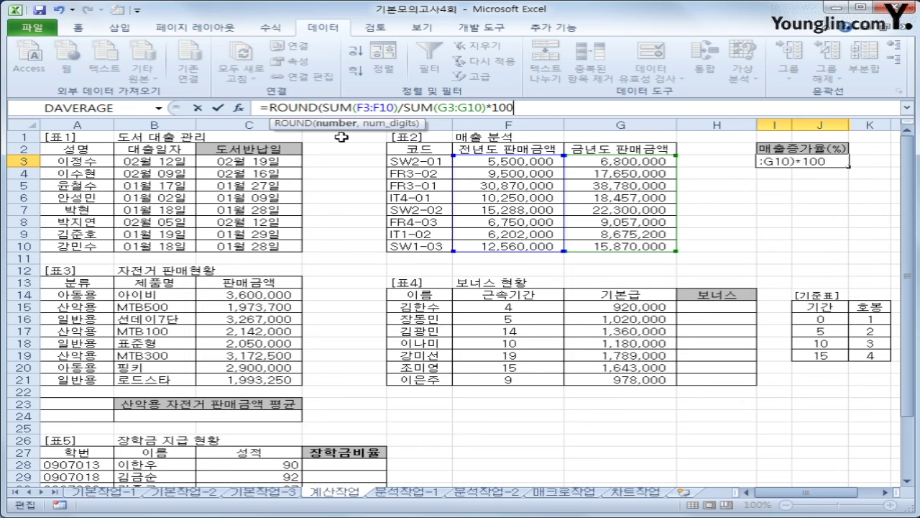
text(,)
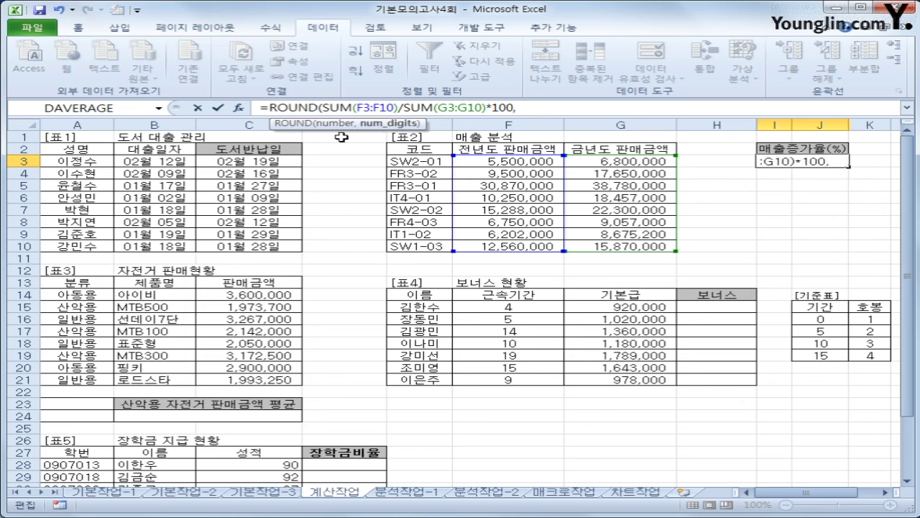
text(1))
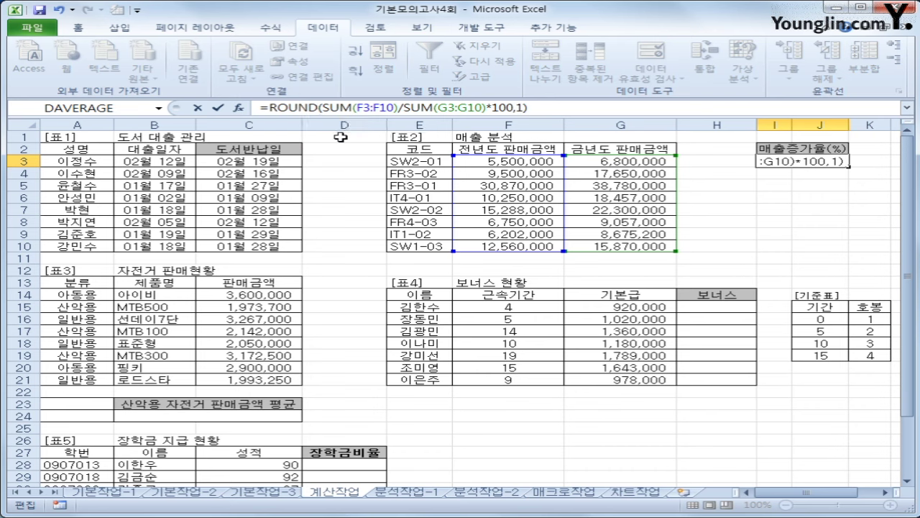
key(Return)
click(769, 160)
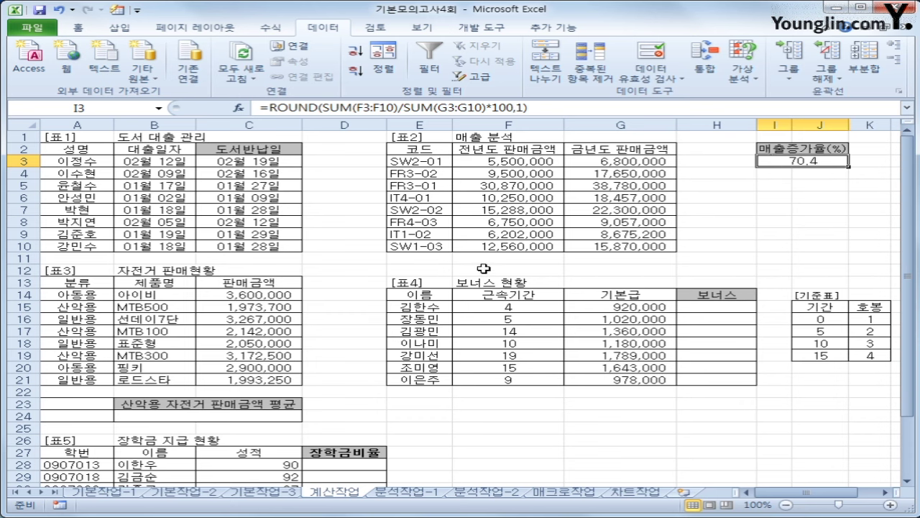
Step: Enter the criteria range for the 산악용 average, with 분류 in A23 and 산악용 in A24
click(70, 404)
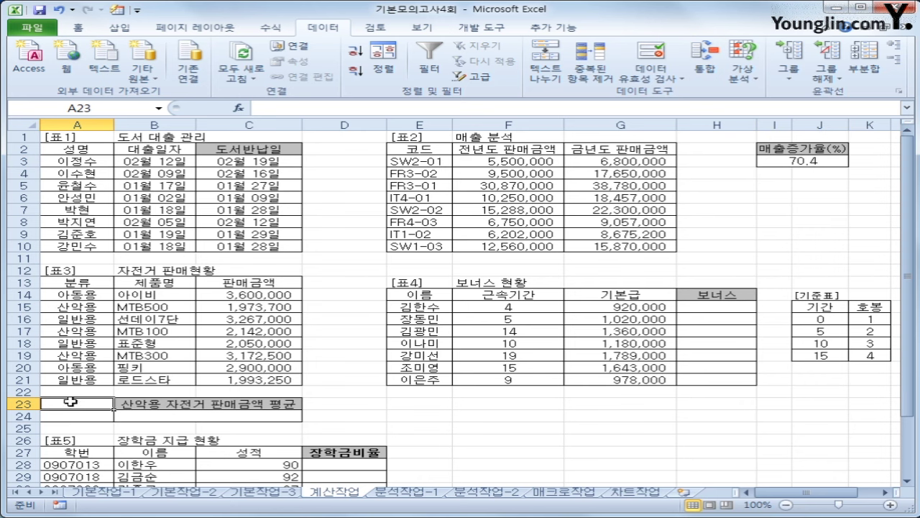
text(qn)
key(BackSpace)
key(BackSpace)
text(부)
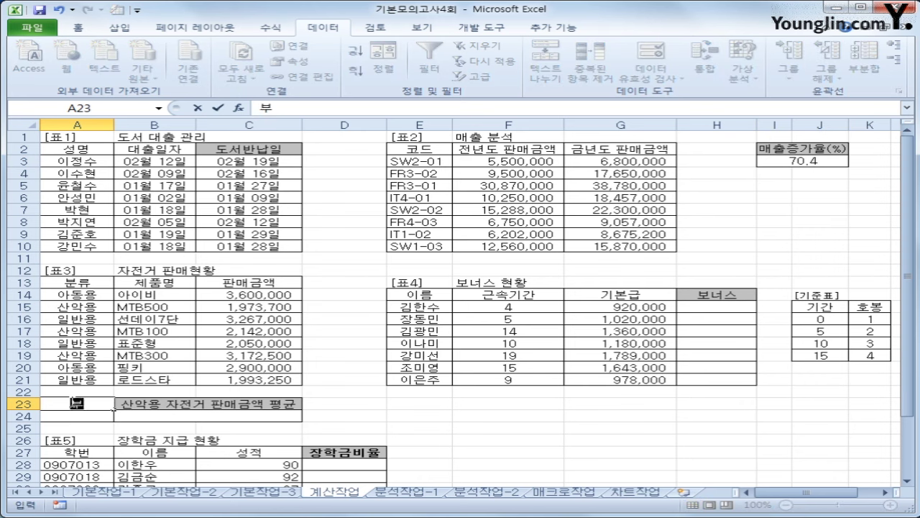
text(ㄴ류)
key(Return)
text(산약)
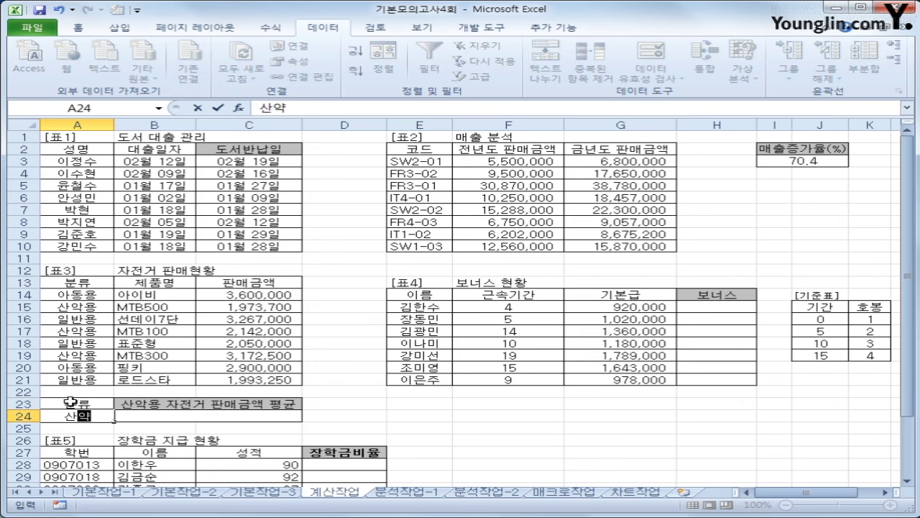
key(BackSpace)
key(BackSpace)
key(BackSpace)
text(악용)
key(Return)
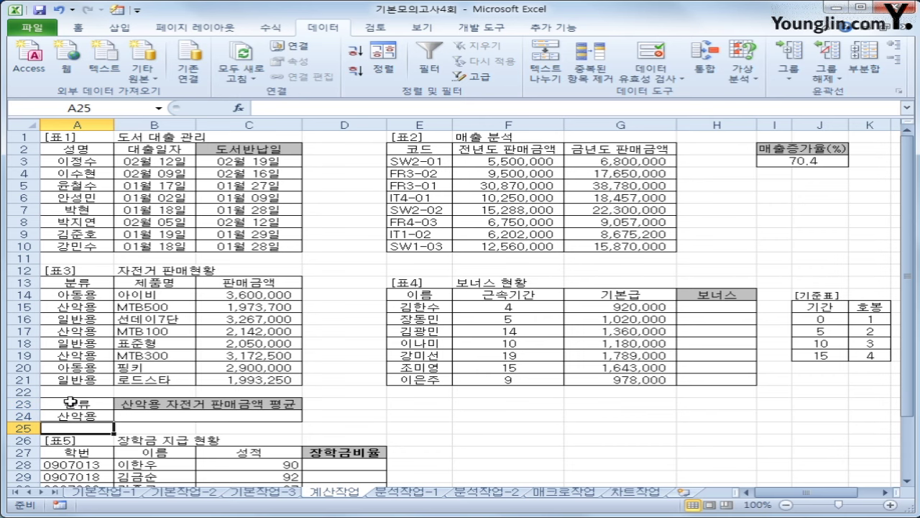
drag(70, 403, 76, 416)
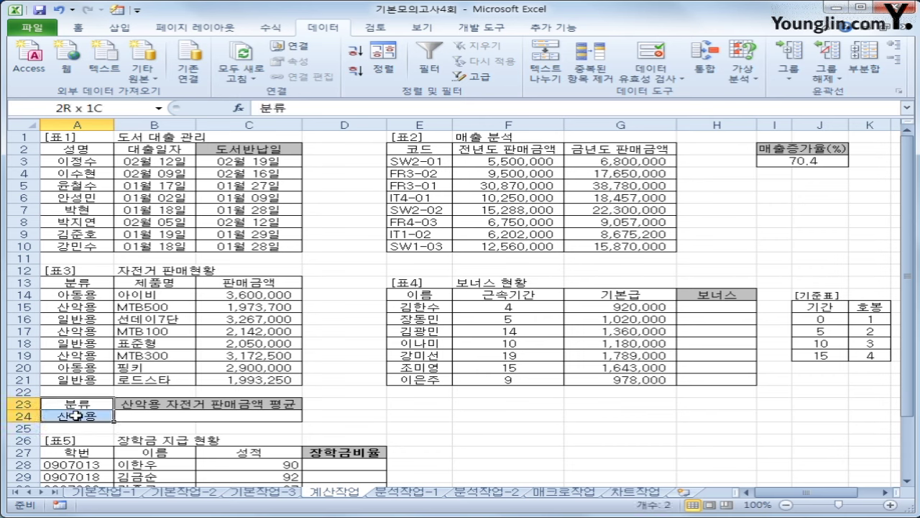
Step: Calculate 산악용 자전거 판매금액 평균 in B24 with DAVERAGE, using database A13:C21, field C13 and criteria A23:A24
click(152, 416)
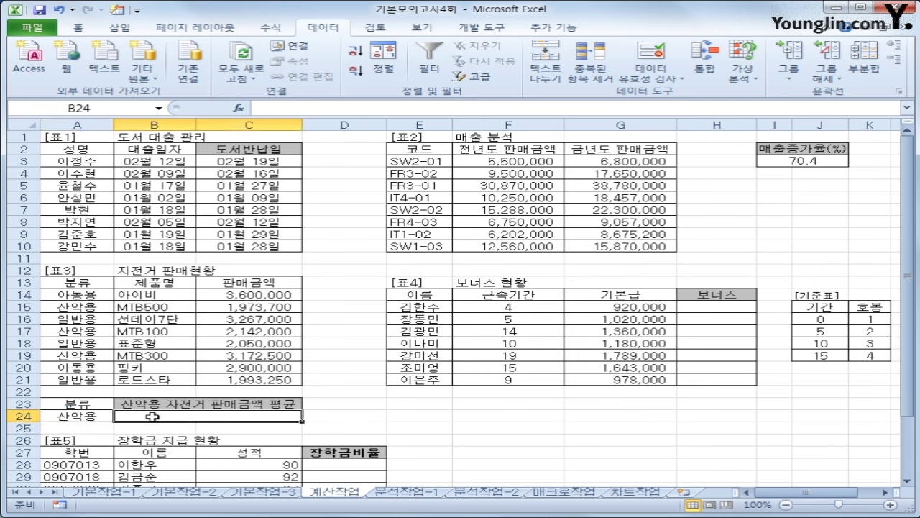
click(240, 110)
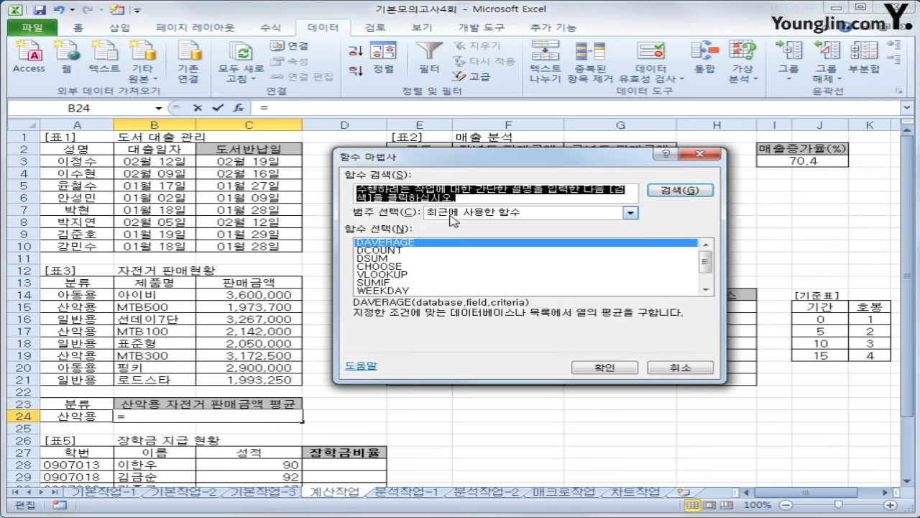
click(455, 212)
click(462, 280)
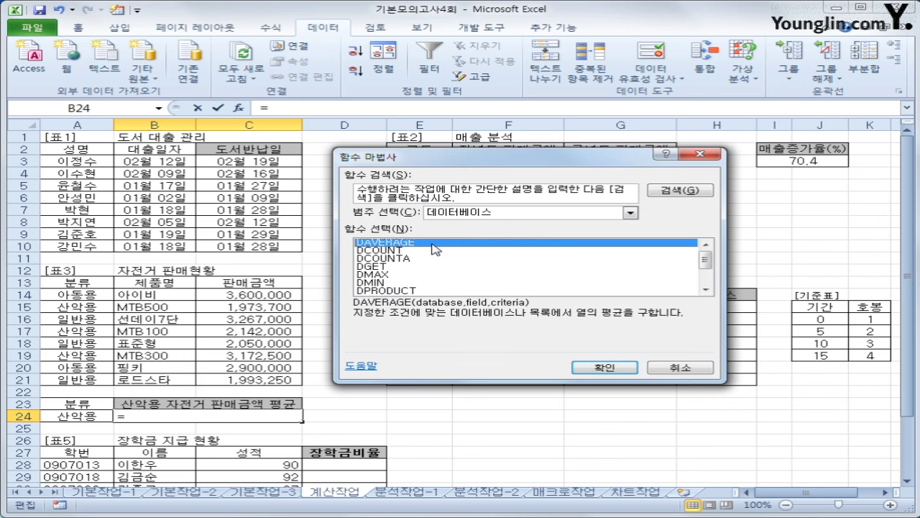
click(604, 368)
drag(492, 340, 499, 278)
drag(83, 284, 254, 380)
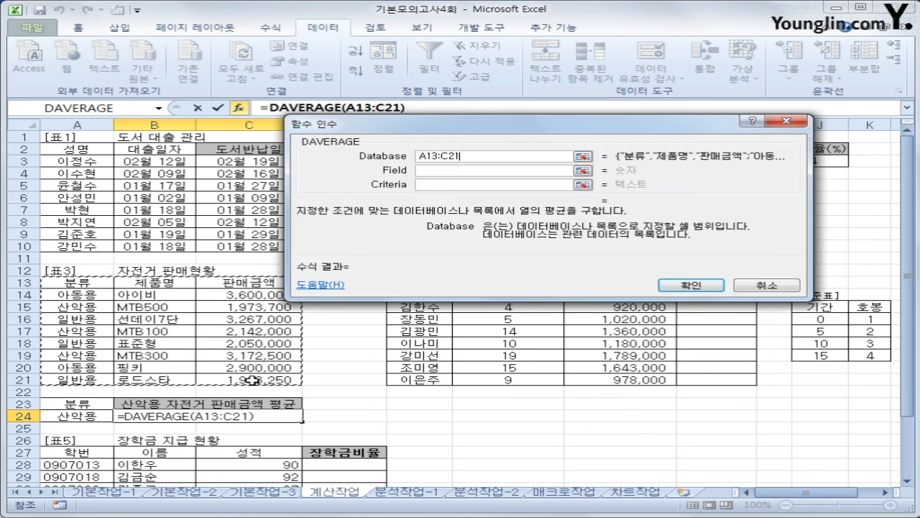
click(428, 170)
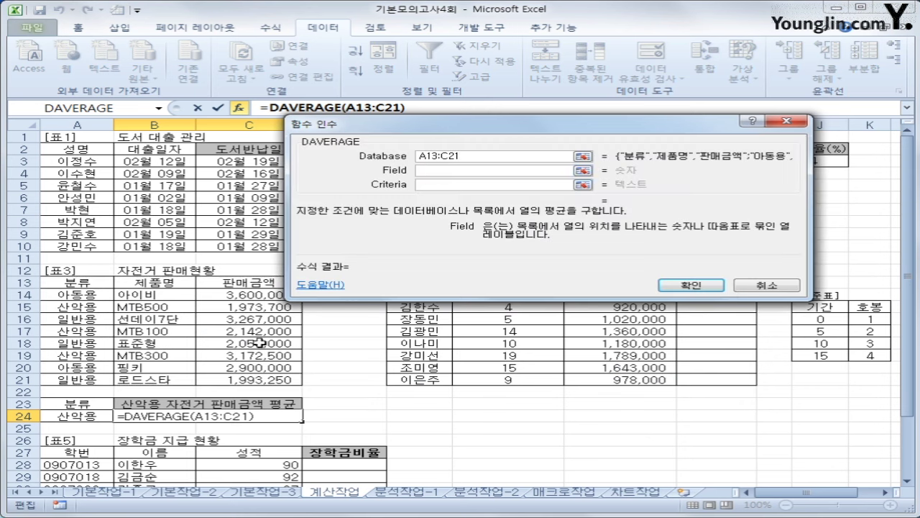
click(261, 286)
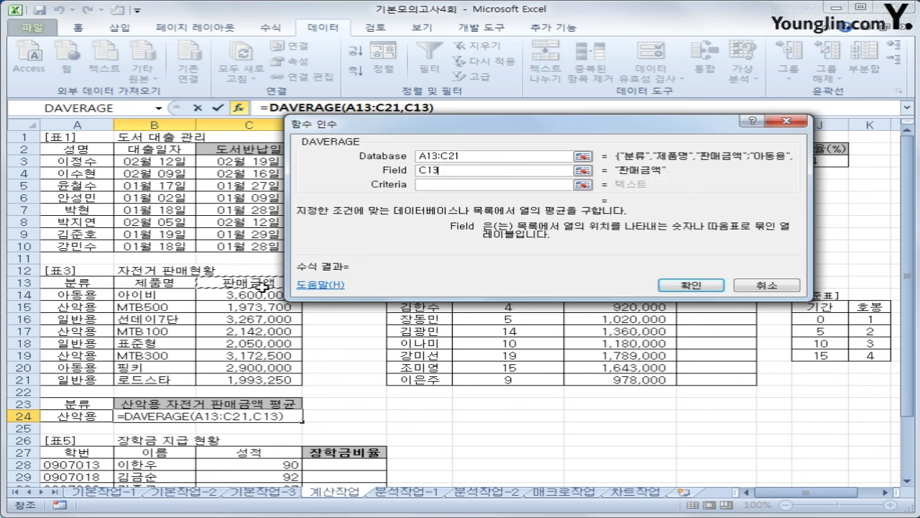
click(450, 185)
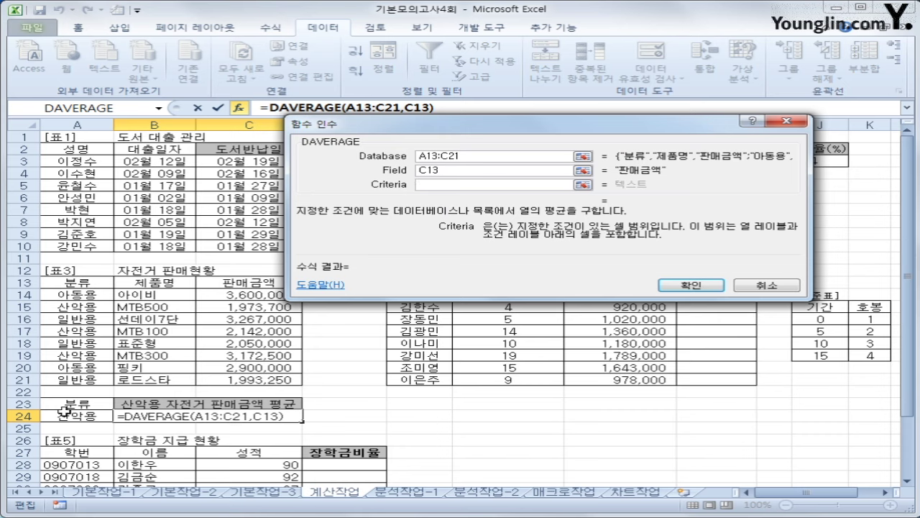
drag(63, 405, 63, 415)
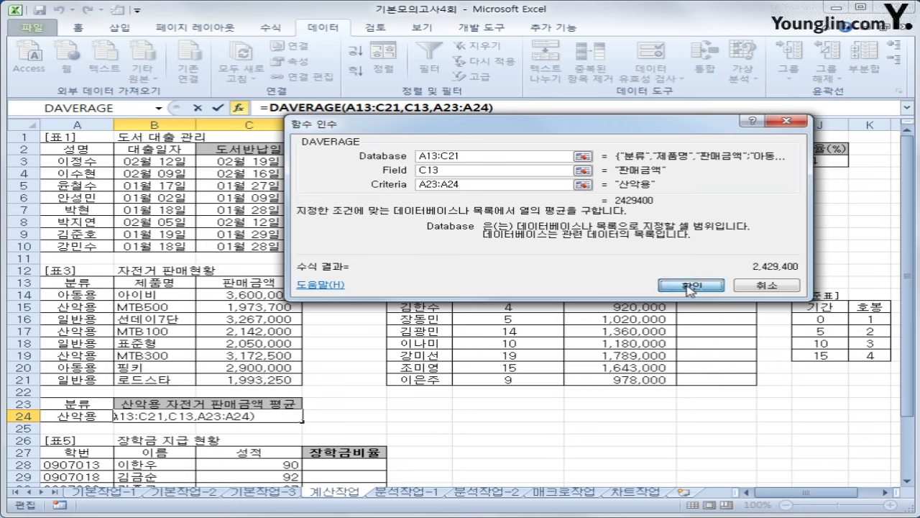
click(690, 285)
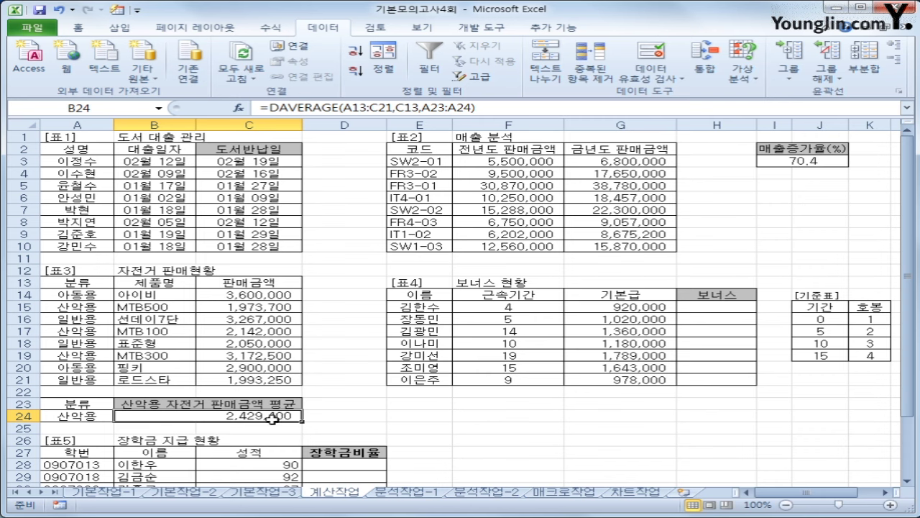
Step: Wrap the B24 average in ROUNDDOWN with -3 digits: =ROUNDDOWN(DAVERAGE(A13:C21,C13,A23:A24),-3)
click(266, 110)
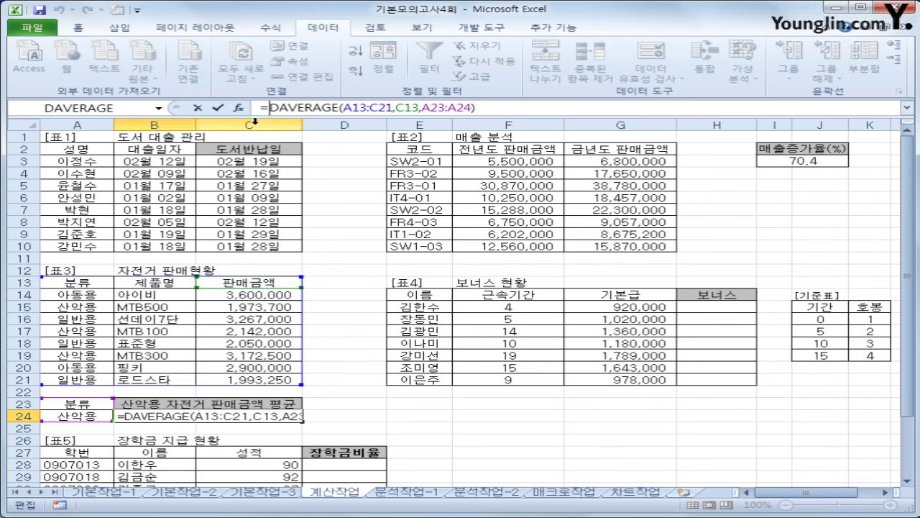
text(개ㅕ)
key(BackSpace)
key(BackSpace)
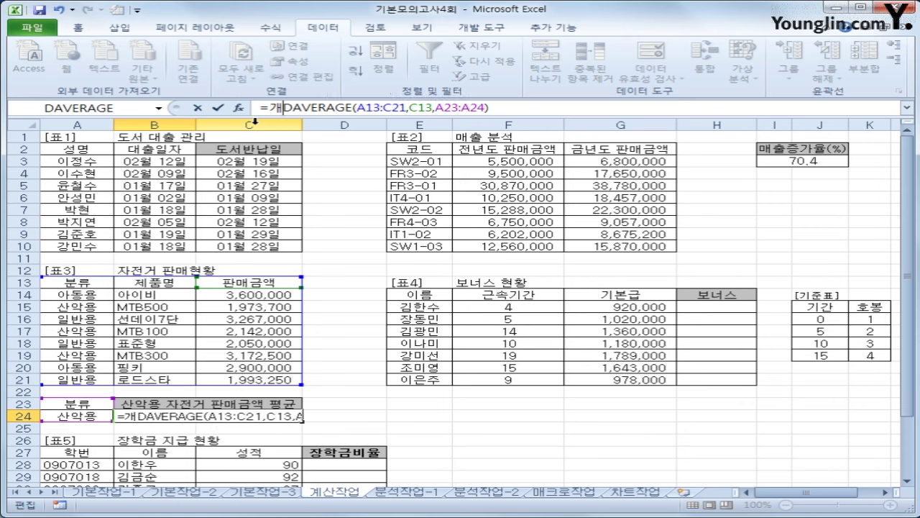
text(rou)
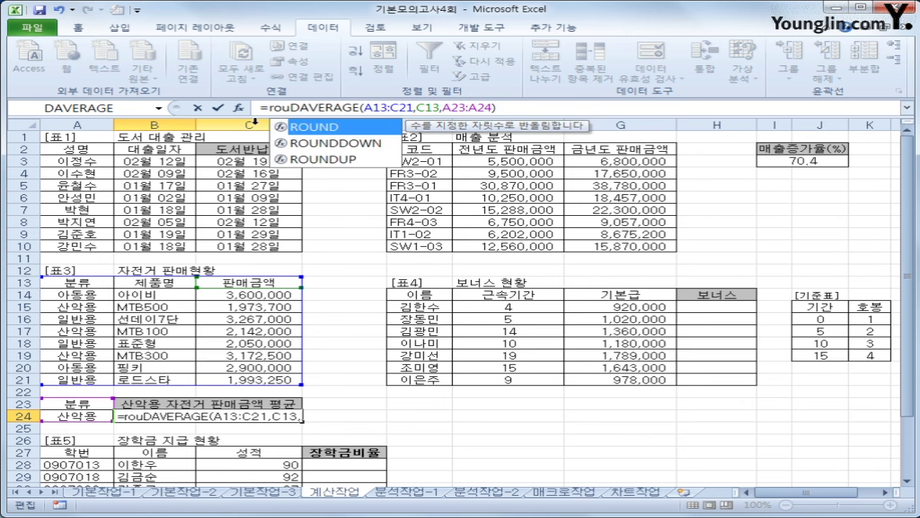
key(Down)
key(Tab)
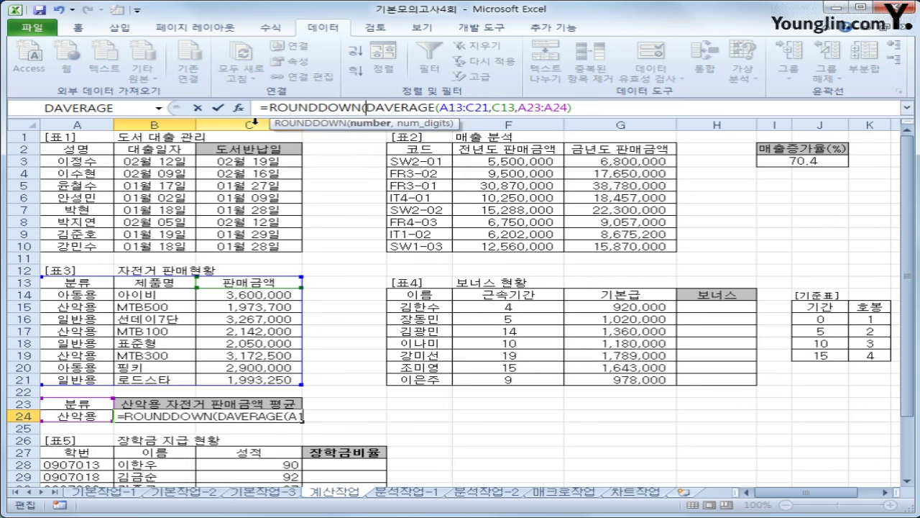
click(614, 109)
text(,)
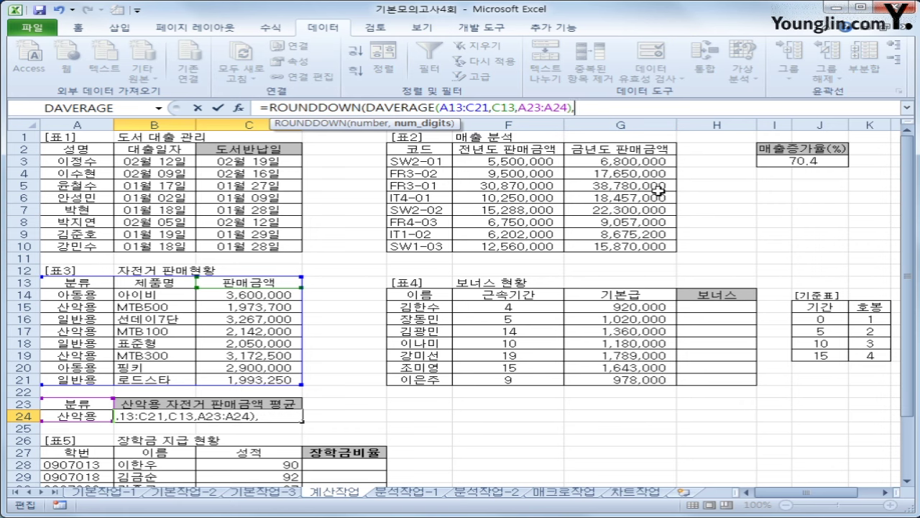
text(-3))
key(Return)
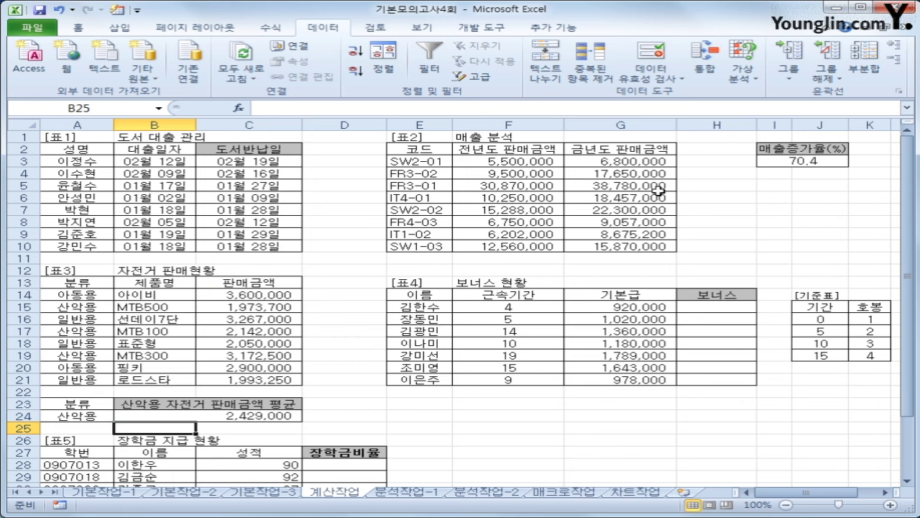
Step: Examine how the 근속기간 values in 표4 correspond to the 기간 and 호봉 rows of the 기준표 for the 보너스 calculation
click(690, 307)
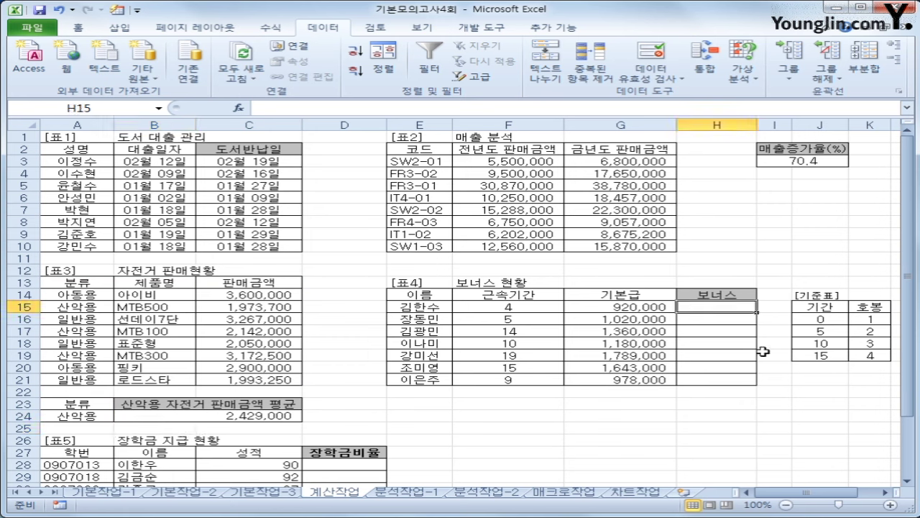
drag(819, 307, 853, 355)
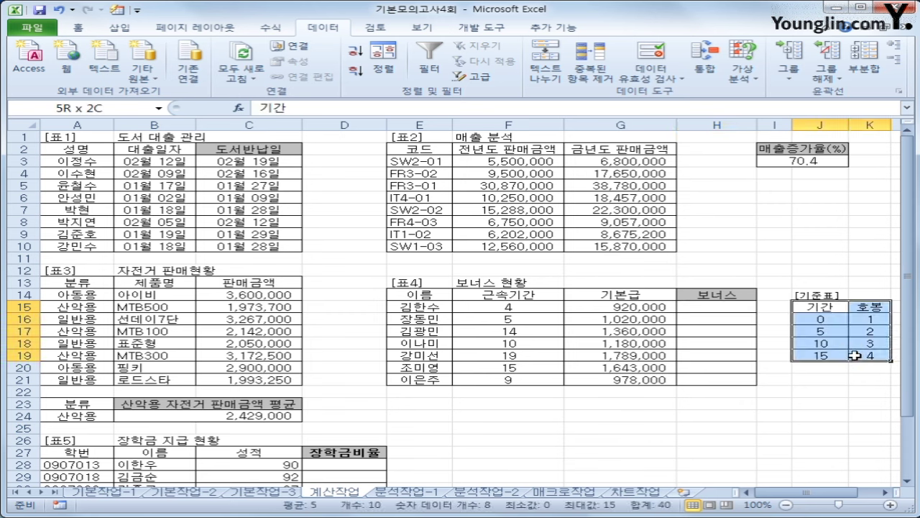
click(560, 307)
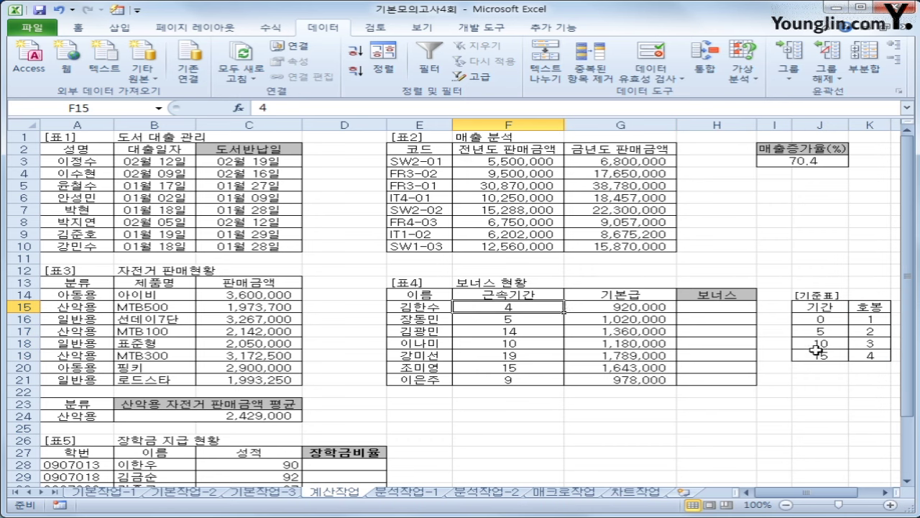
click(726, 307)
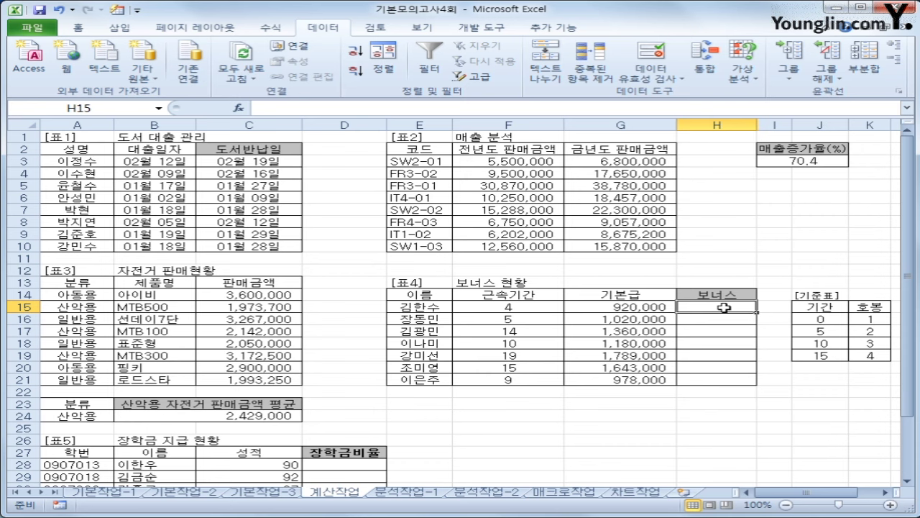
click(562, 310)
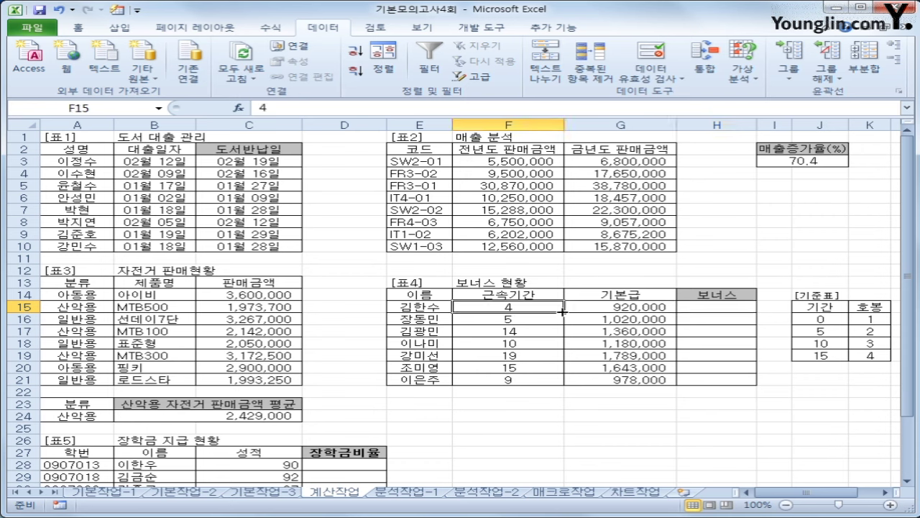
click(842, 319)
click(879, 319)
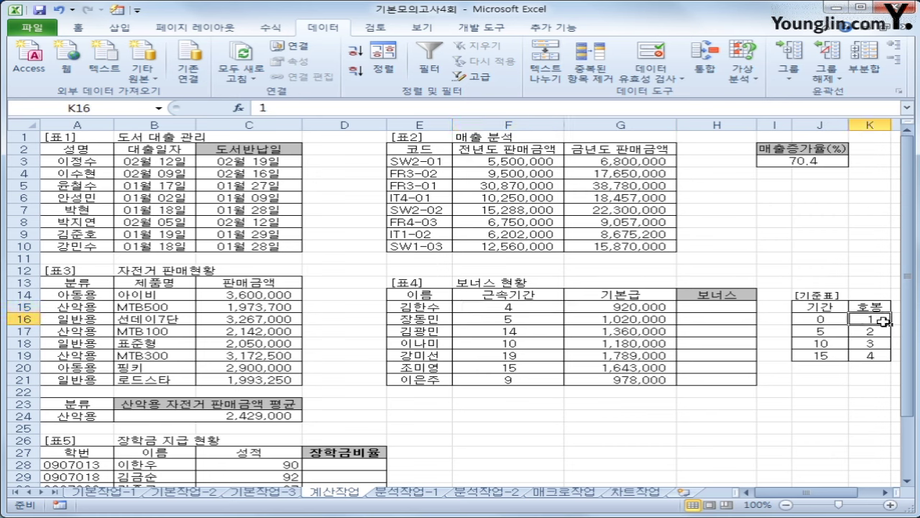
click(840, 331)
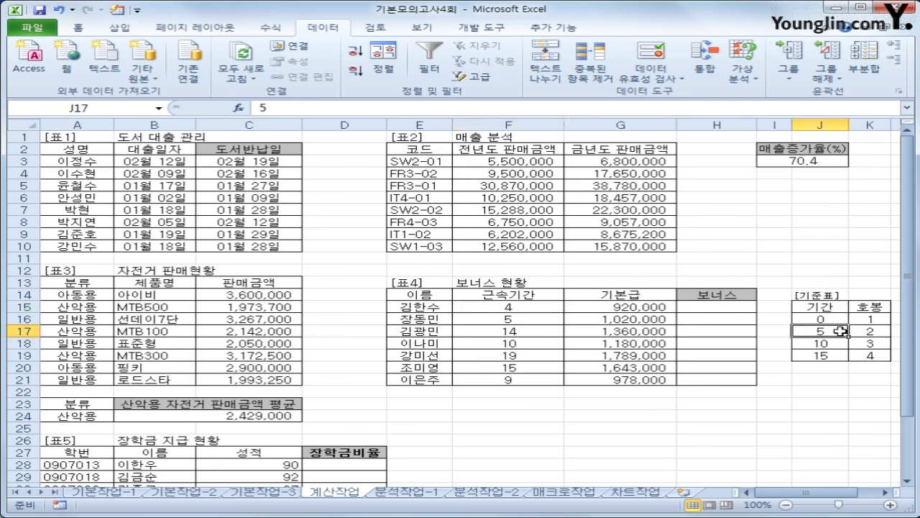
click(842, 346)
click(856, 335)
click(835, 343)
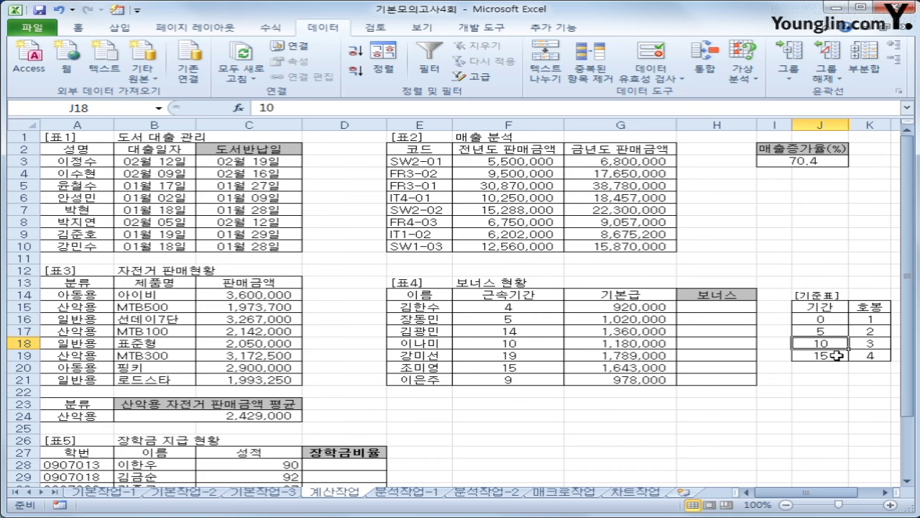
click(878, 345)
click(838, 354)
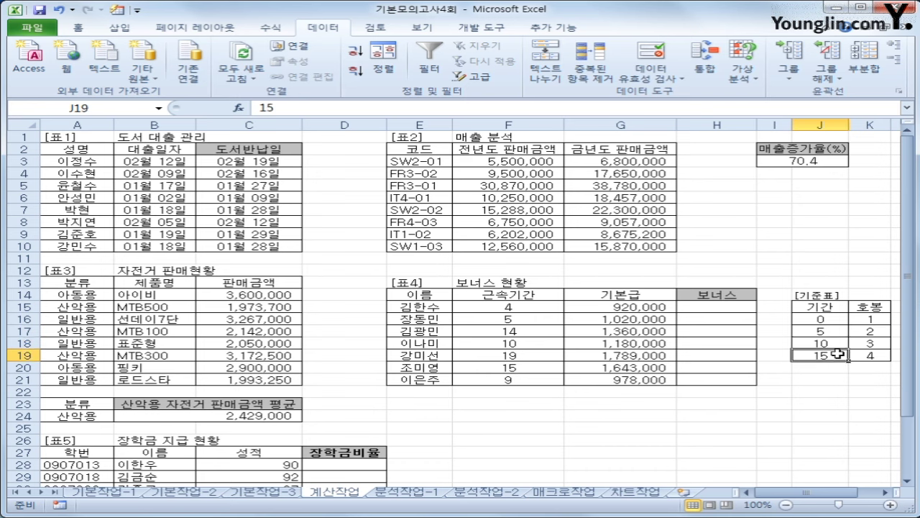
Step: Check the 기준표 range J16:K19 that assigns a 호봉 to each 기간 for the 보너스 calculation
click(872, 358)
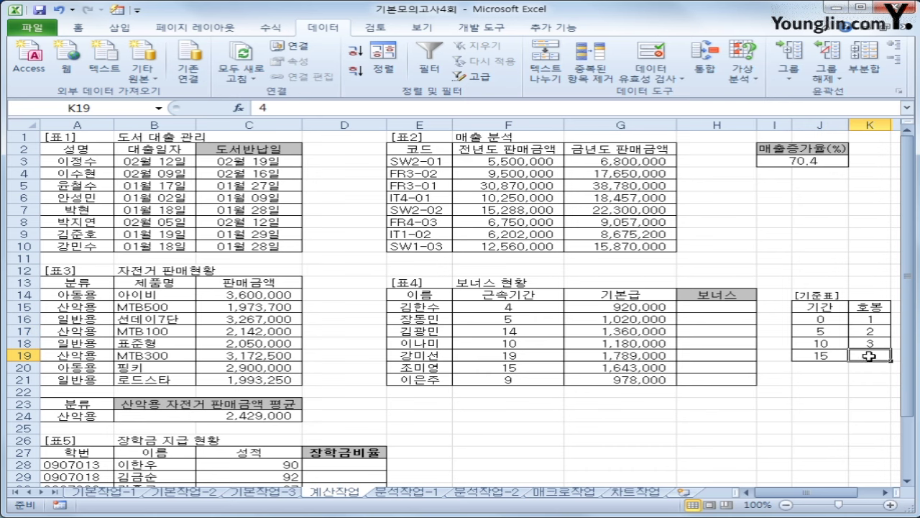
click(699, 303)
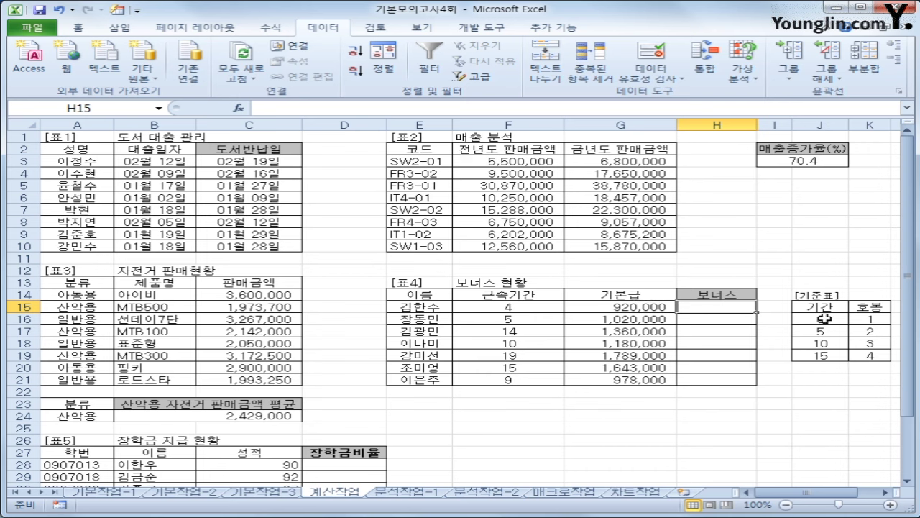
drag(824, 318, 857, 357)
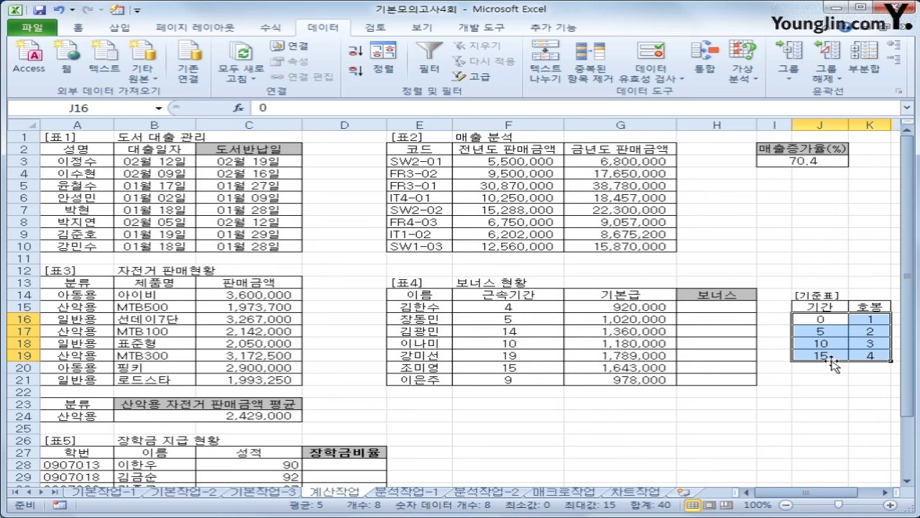
Step: In H15, look up the position of F15 in $J$16:$J$19 with MATCH, using match type 1
click(723, 305)
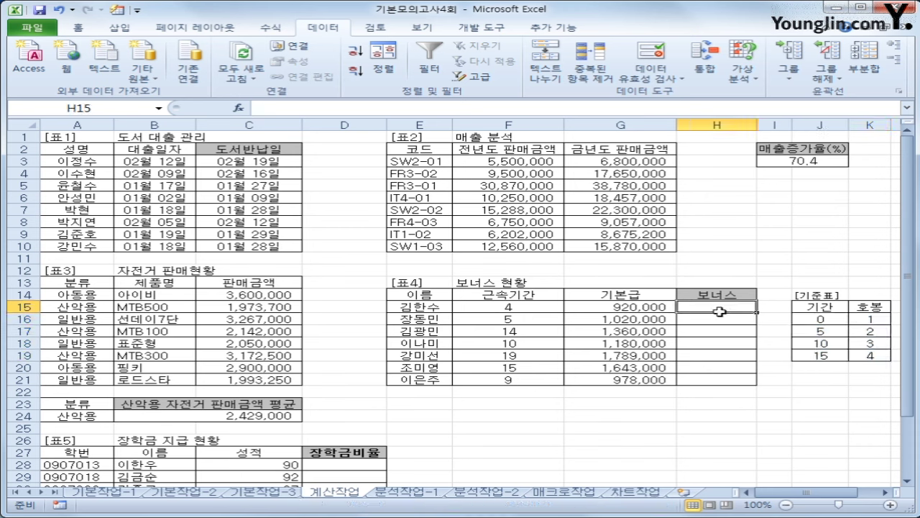
text(=)
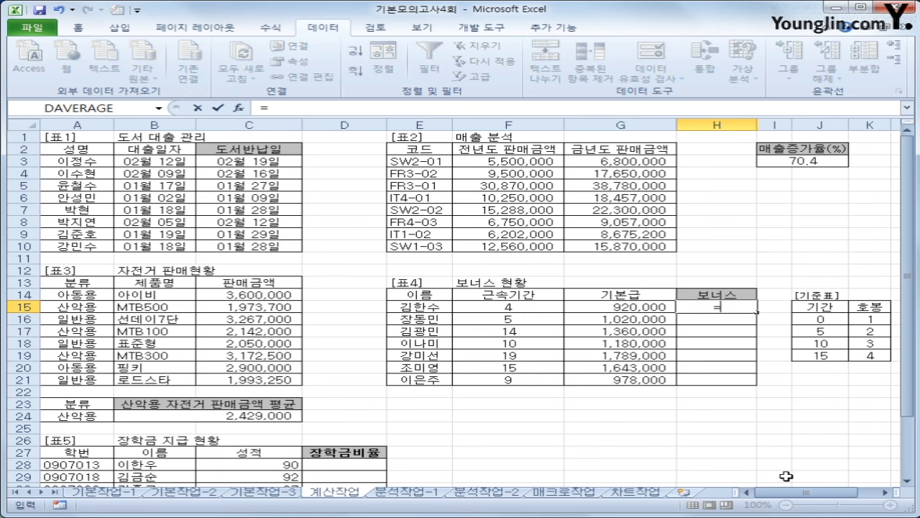
text(ma)
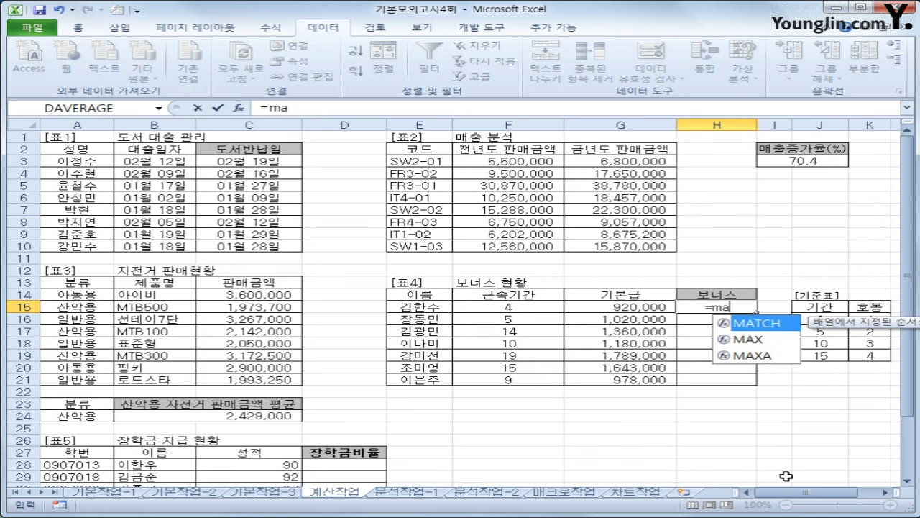
key(Tab)
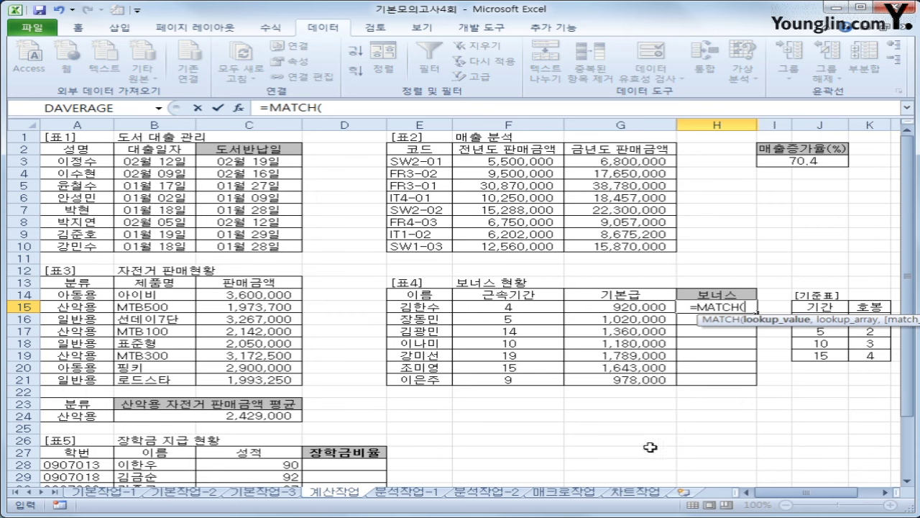
click(516, 307)
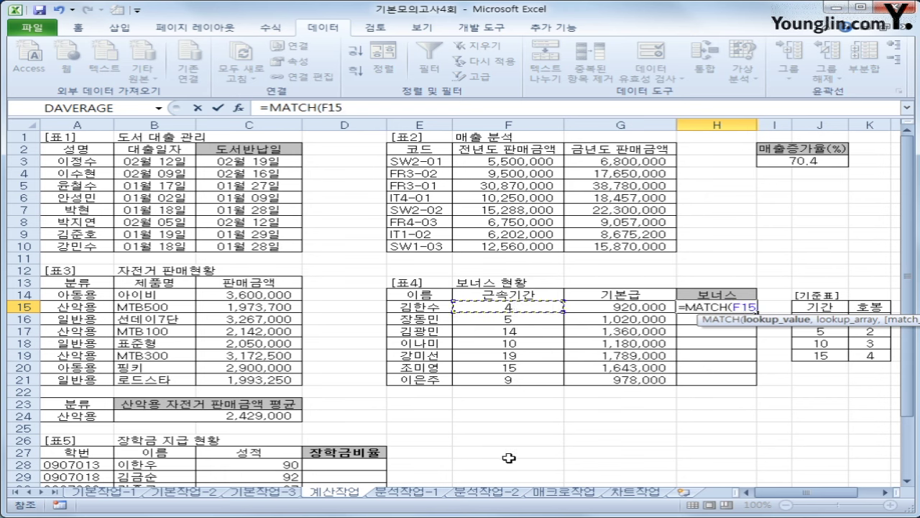
text(,)
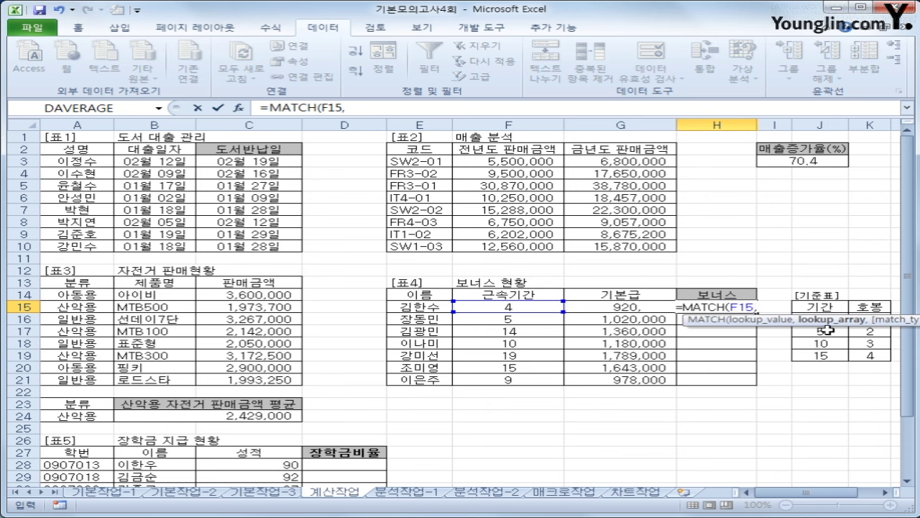
drag(820, 318, 820, 356)
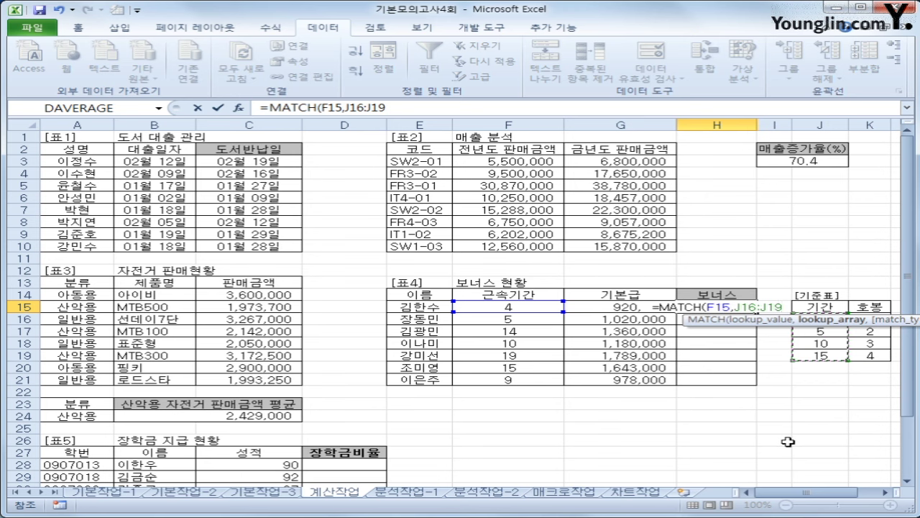
key(F4)
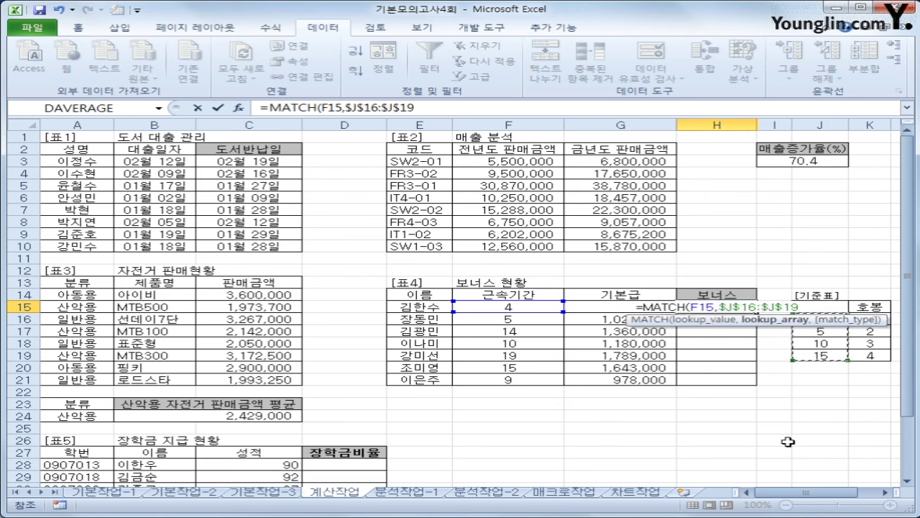
text(,)
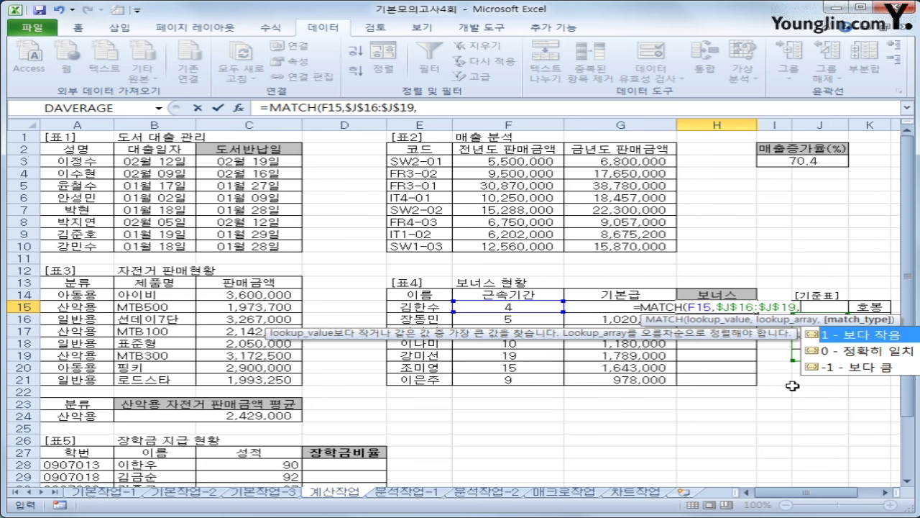
text(1)
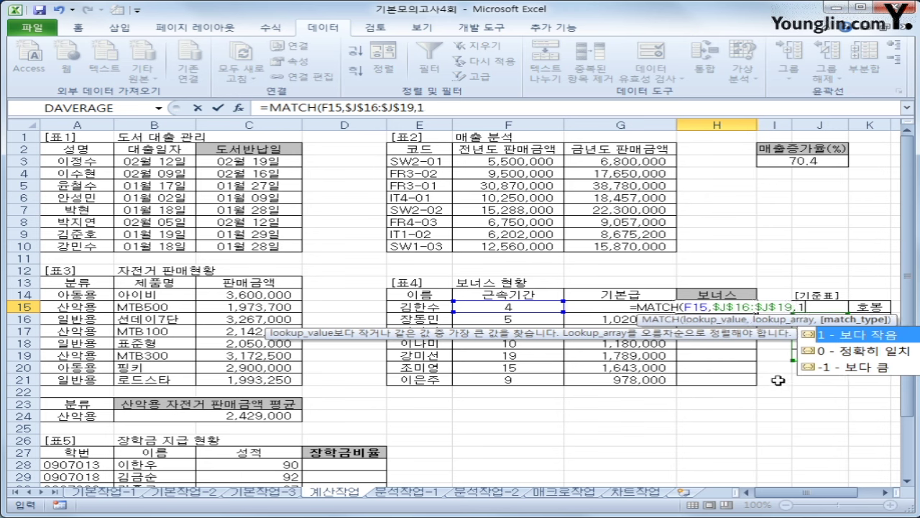
text())
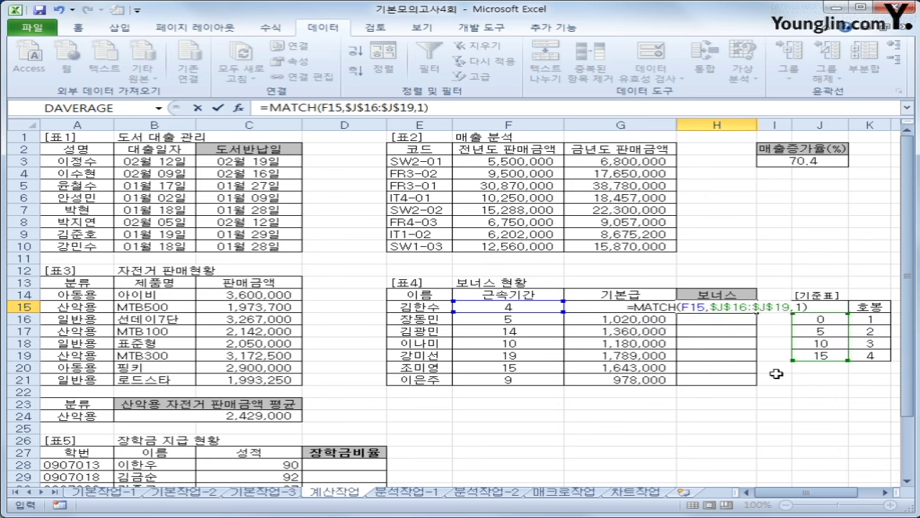
Step: Multiply the MATCH result in H15 by 100000 and fill the 보너스 formula down to H21
text(*1)
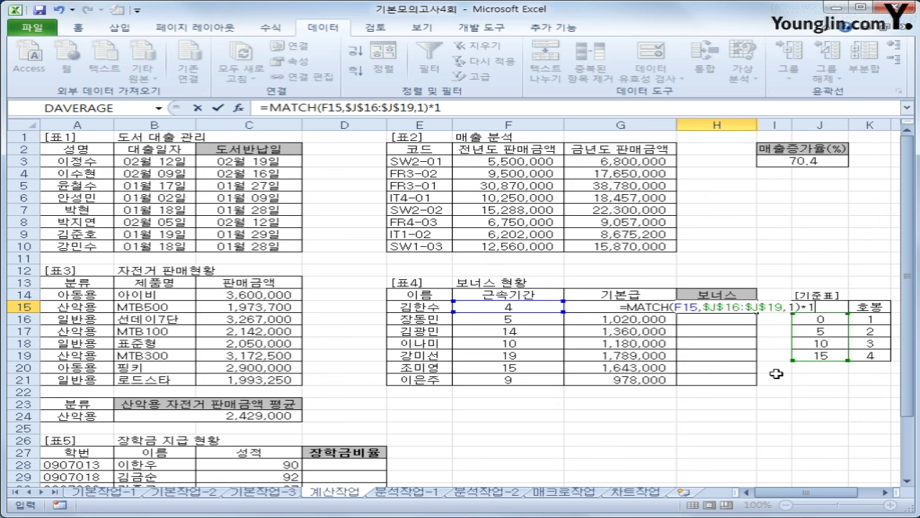
text(00000)
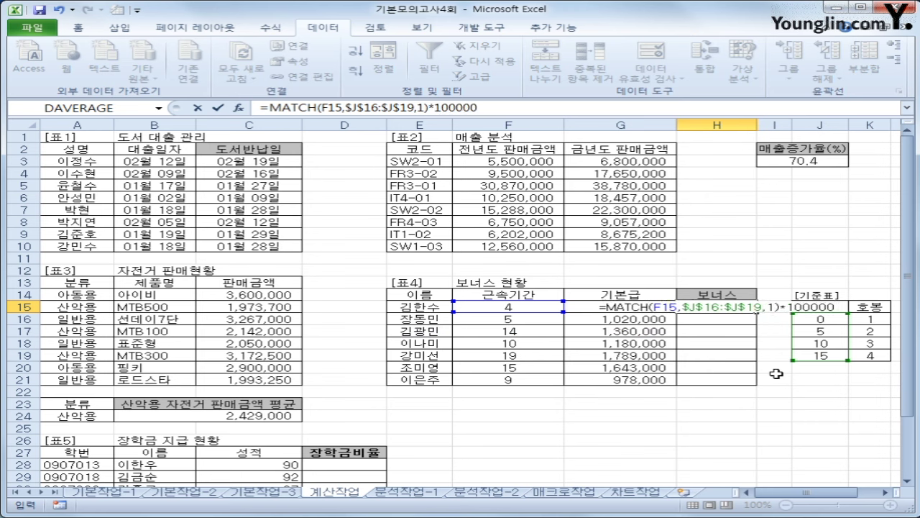
key(Return)
click(719, 307)
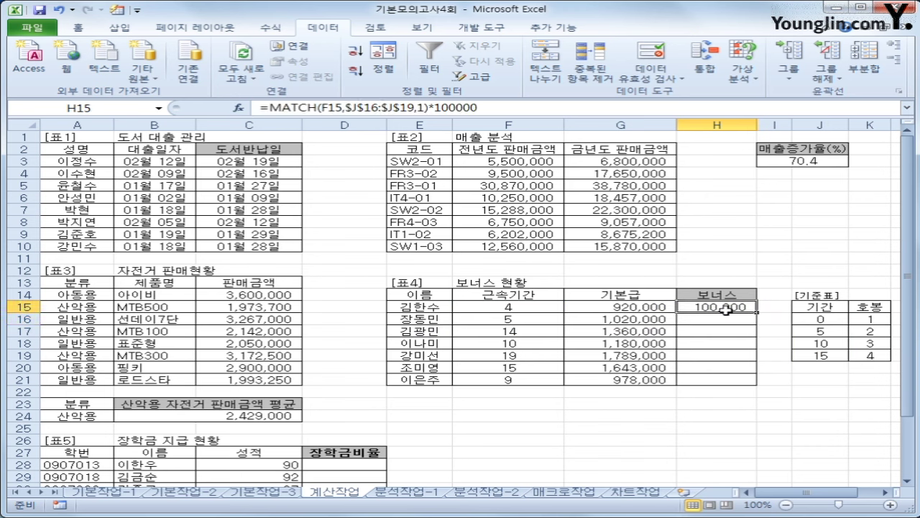
drag(757, 312, 757, 382)
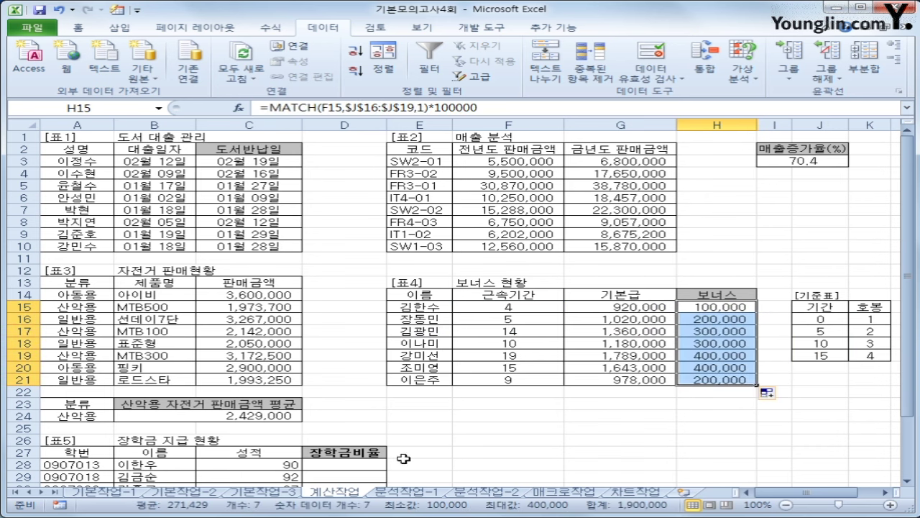
Step: Begin a RANK formula in D28 of 표5 with the 성적 in C28 as the number to rank
scroll(628, 409, down, 3)
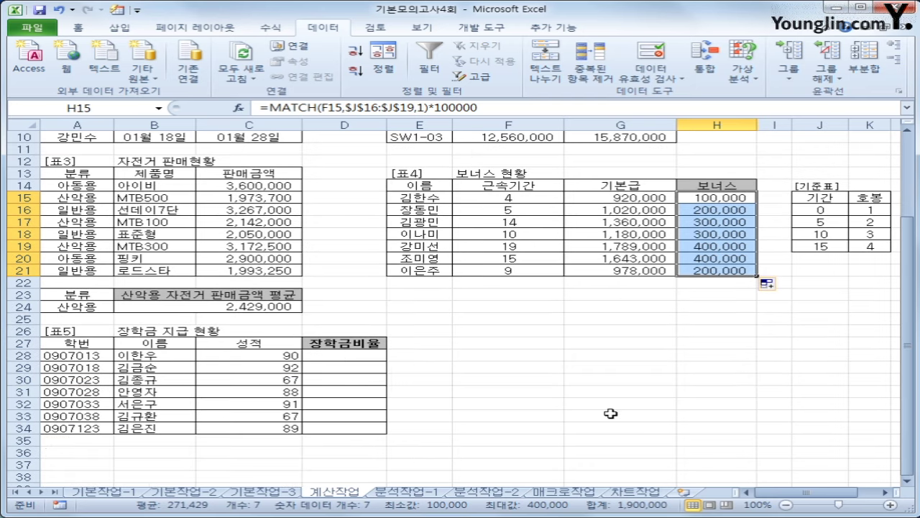
click(350, 355)
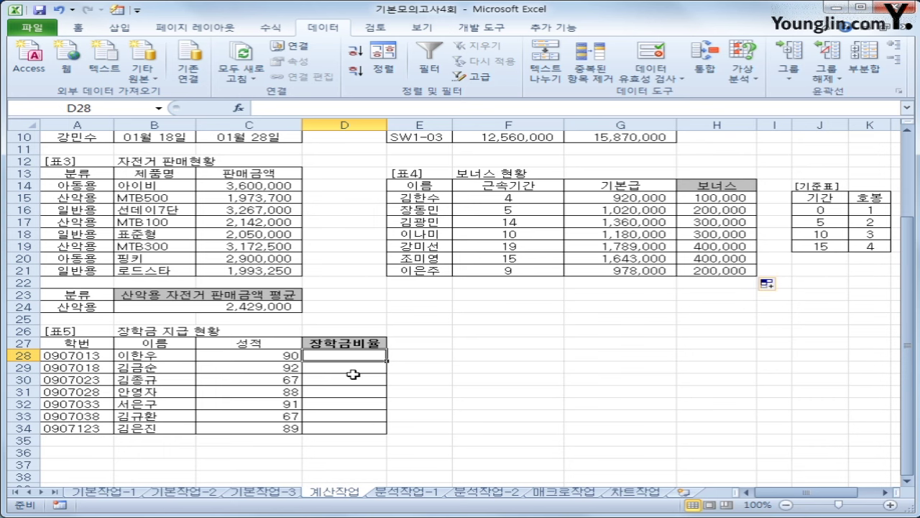
text(=ㄱㅁ)
key(BackSpace)
key(BackSpace)
key(Hangul)
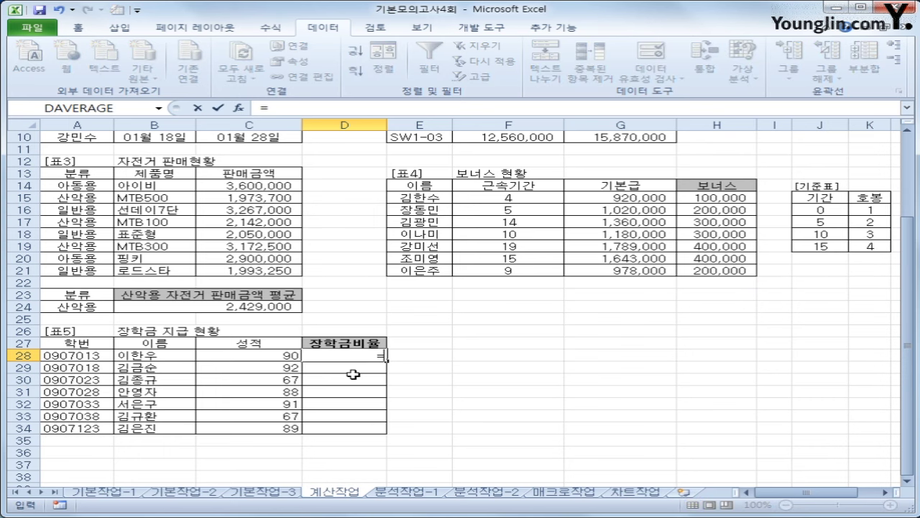
text(rank()
key(Left)
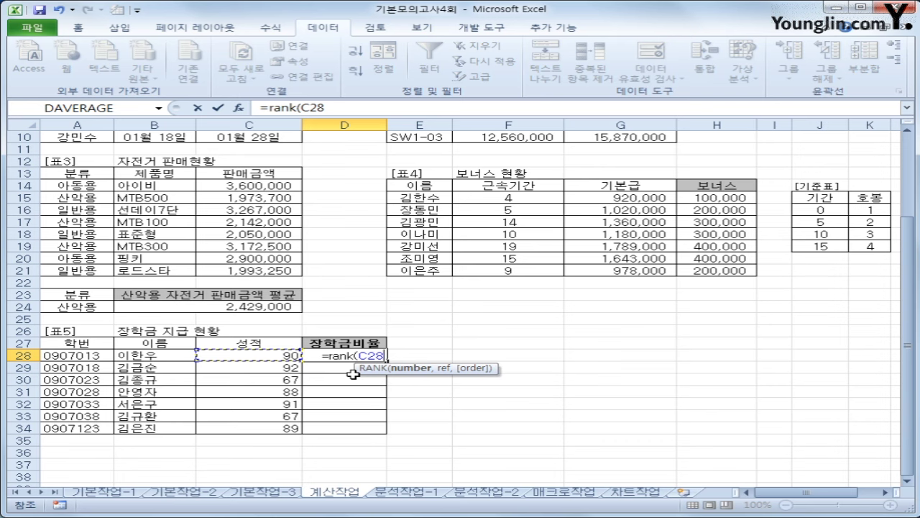
Step: Complete the RANK formula with the absolute reference $C$28:$C$34 and fill it down to D34
text(,)
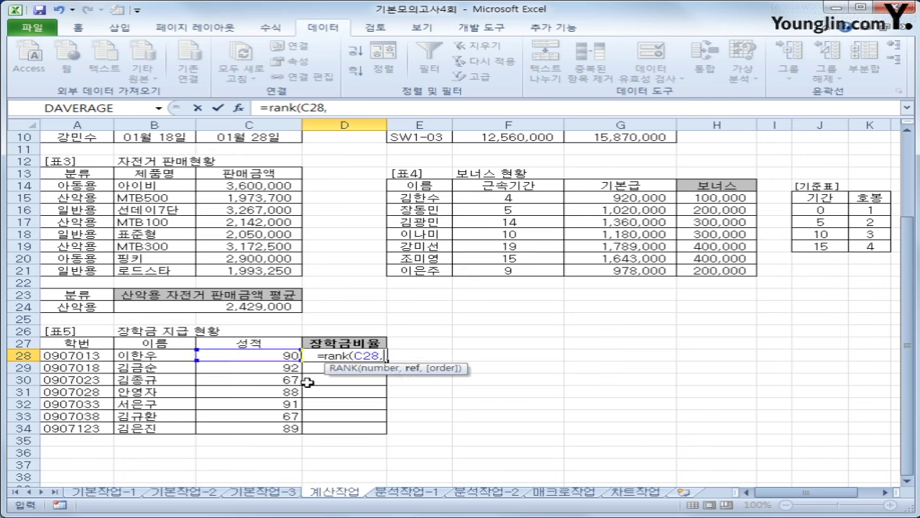
drag(244, 354, 256, 428)
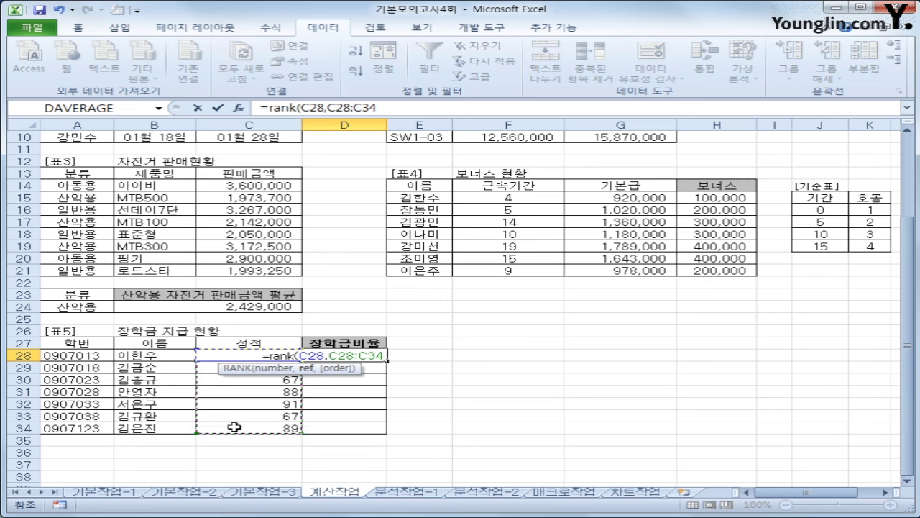
key(F4)
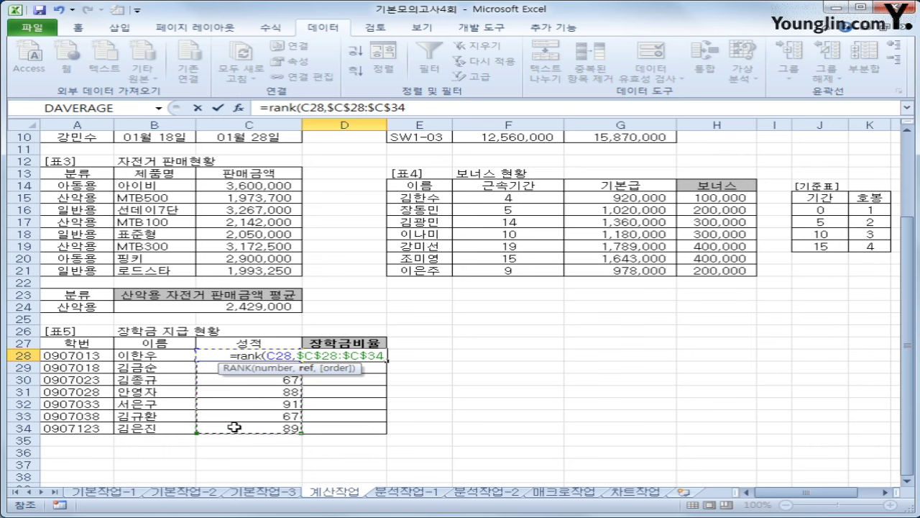
text())
key(Return)
key(Up)
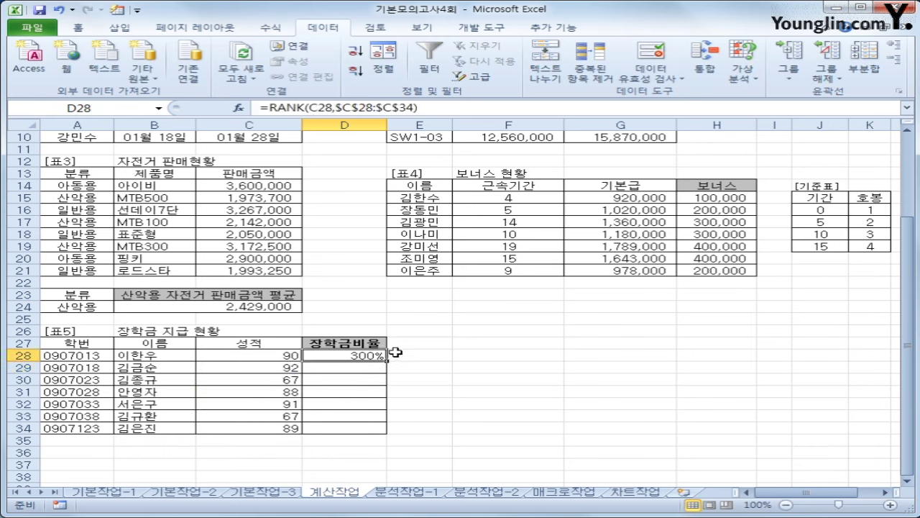
drag(385, 363, 349, 424)
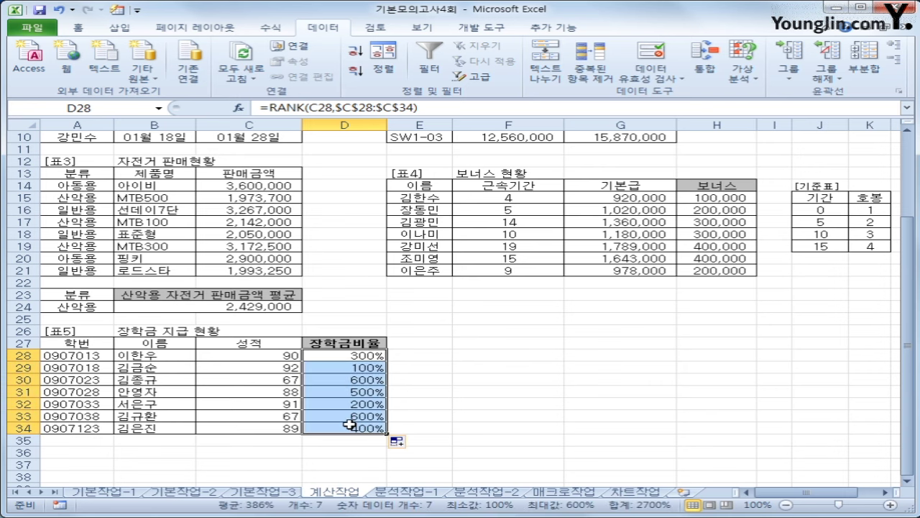
Step: Show D28:D34 in the 일반 number format, and restore the percentage format
key(ctrl+1)
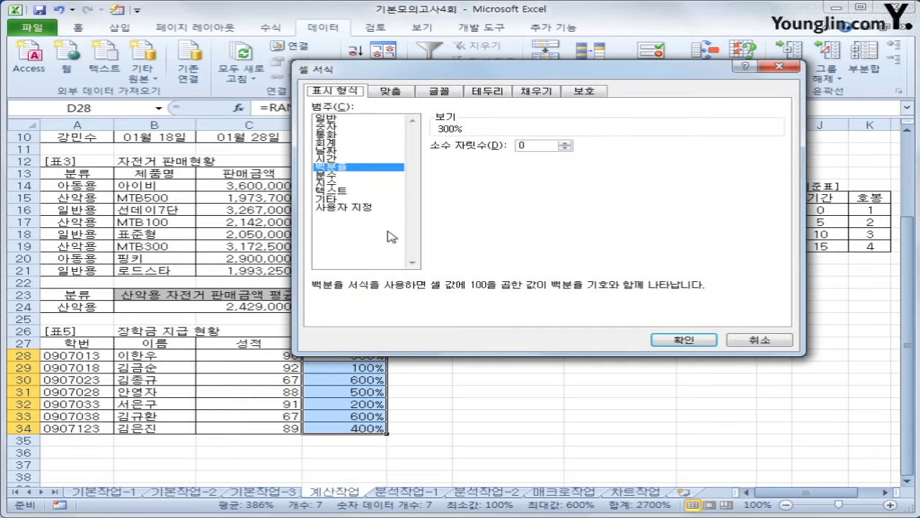
click(401, 118)
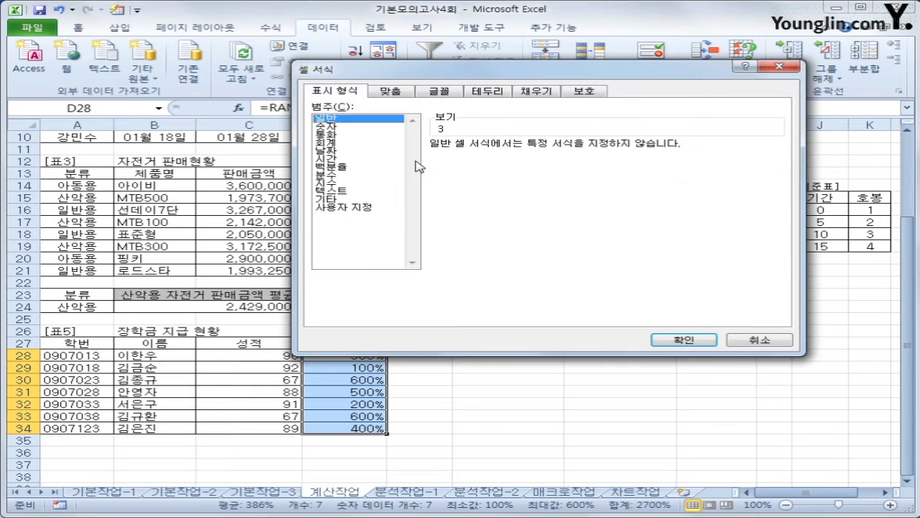
click(672, 341)
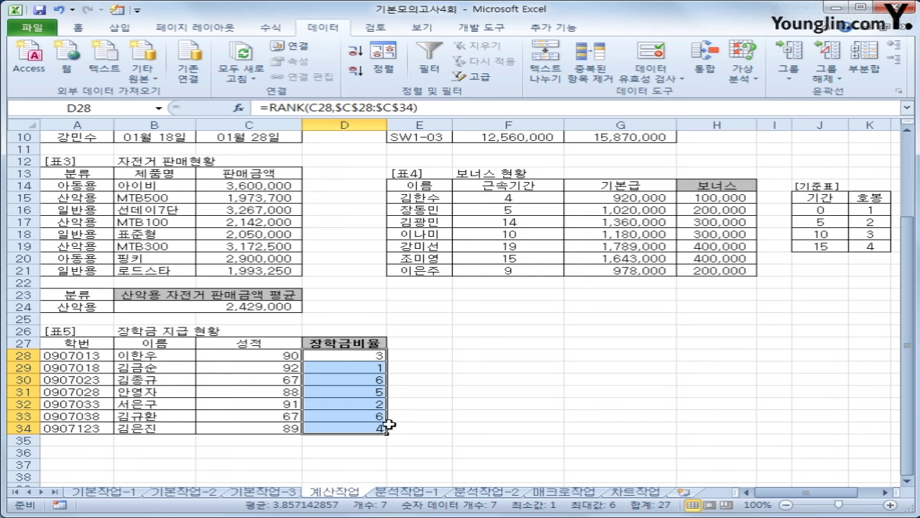
key(ctrl+shift+5)
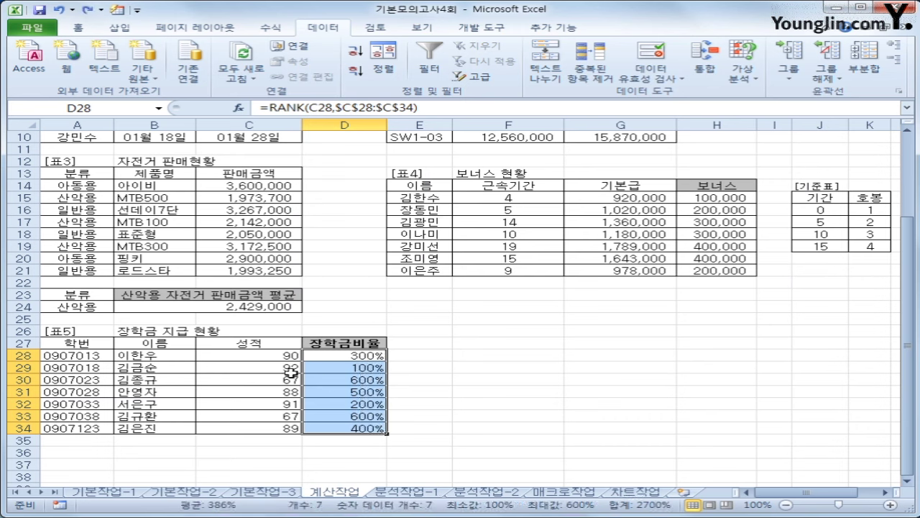
Step: Move the RANK expression out of the D28 formula and insert it as the Index_num of a CHOOSE function
click(357, 355)
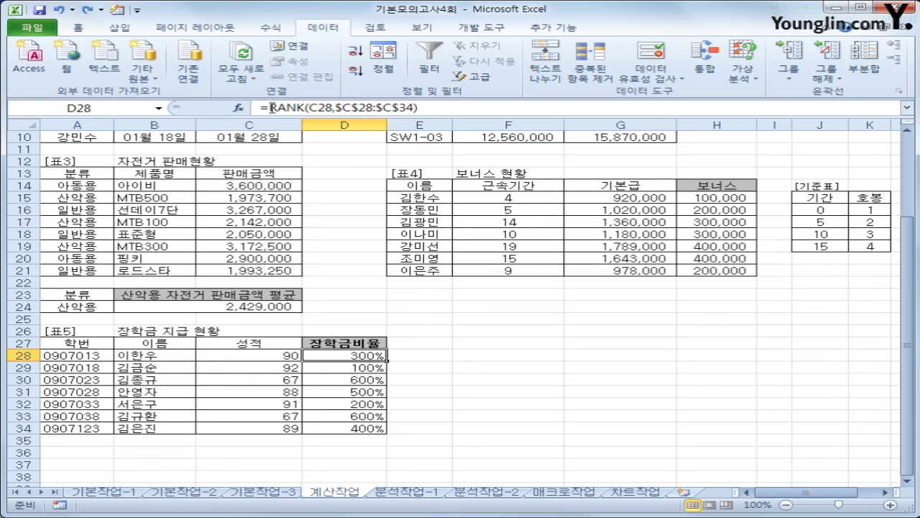
drag(270, 108, 457, 108)
key(ctrl+x)
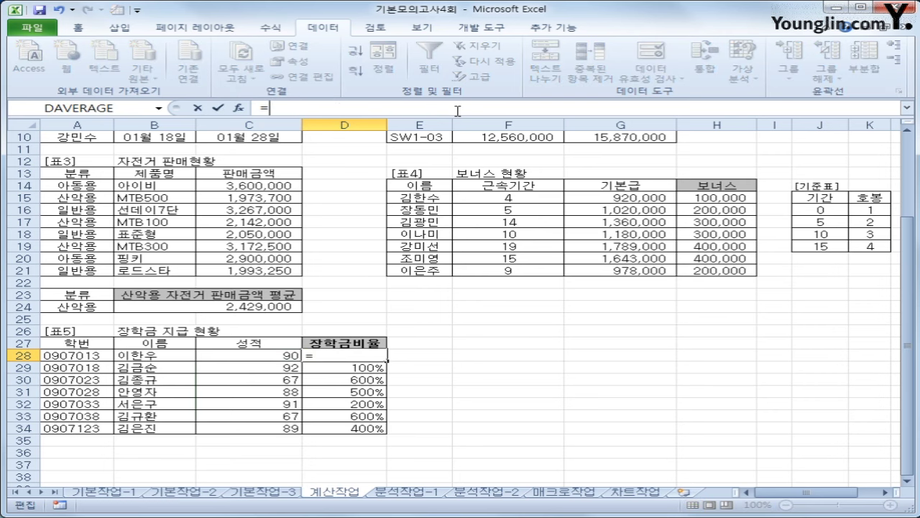
click(270, 28)
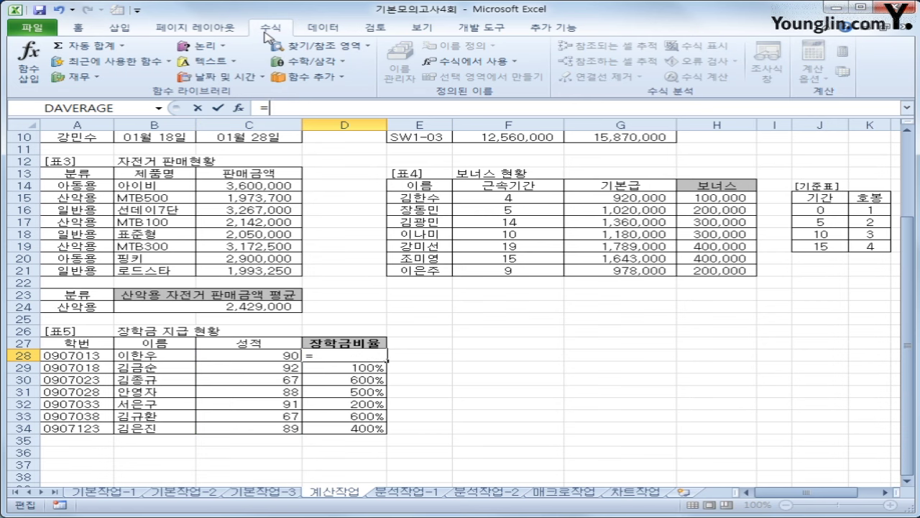
click(286, 47)
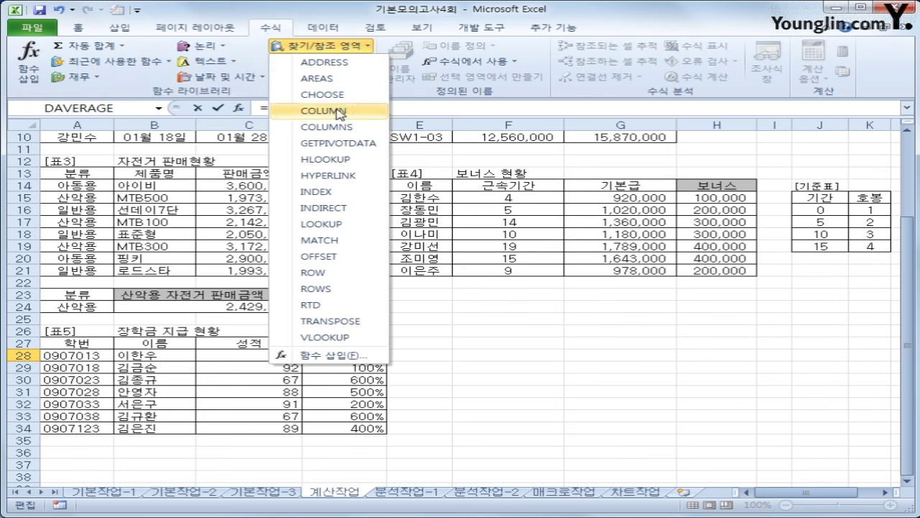
click(310, 94)
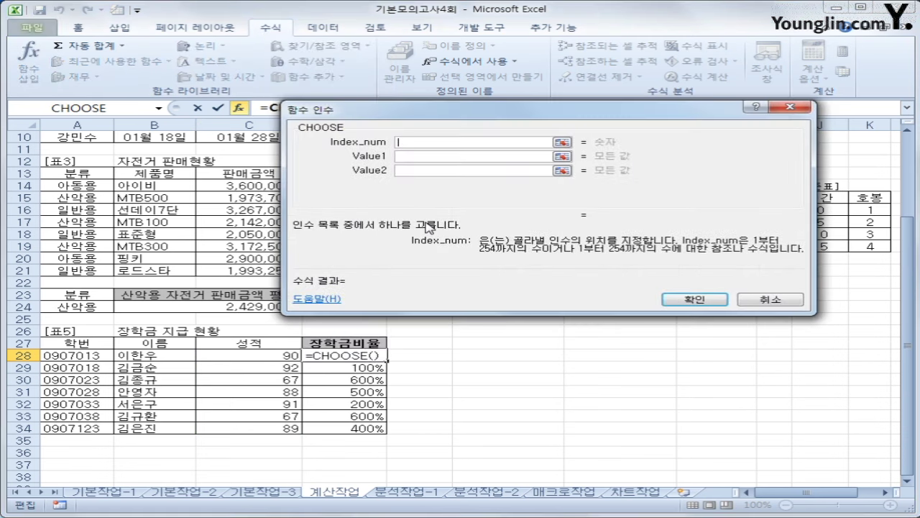
key(ctrl+v)
Step: Set the CHOOSE function's Value1 to 100%, Value2 to 90% and Value3 to 80%, and enter the formula in D28
click(441, 158)
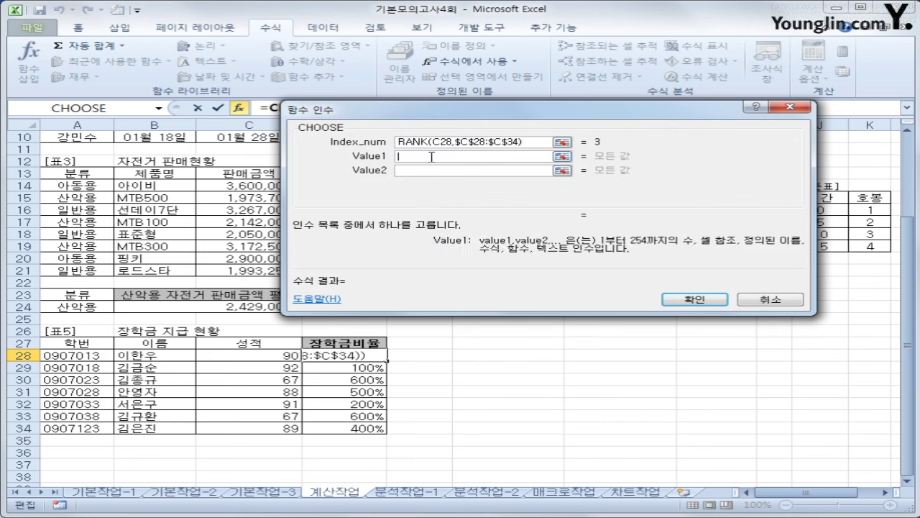
text(100)
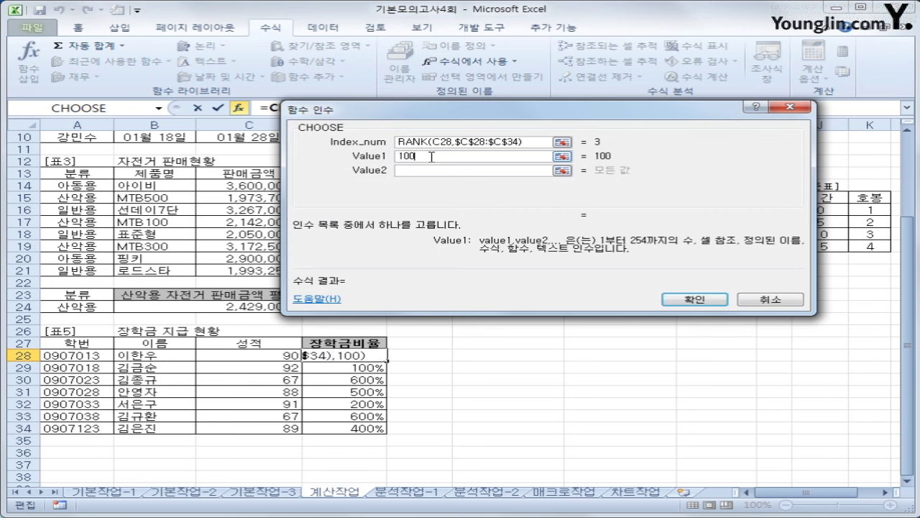
text(%)
key(Tab)
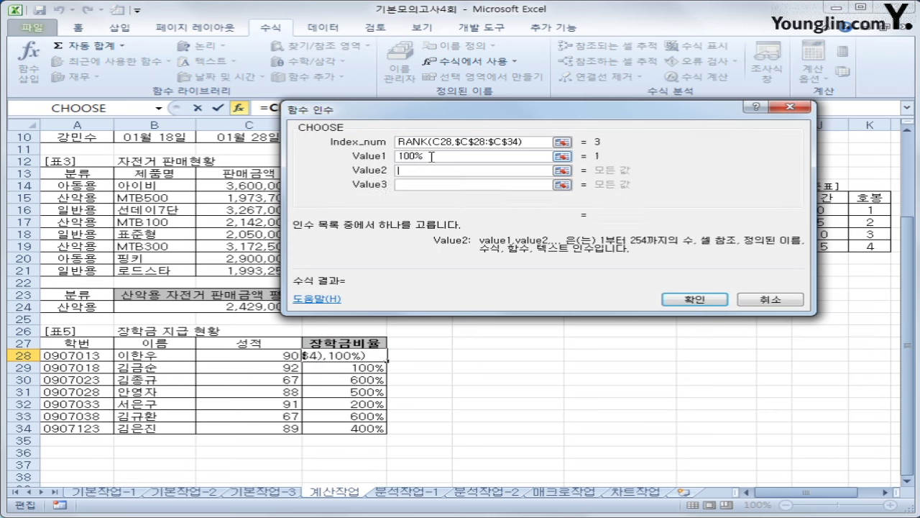
text(2)
key(BackSpace)
text(90%)
key(Tab)
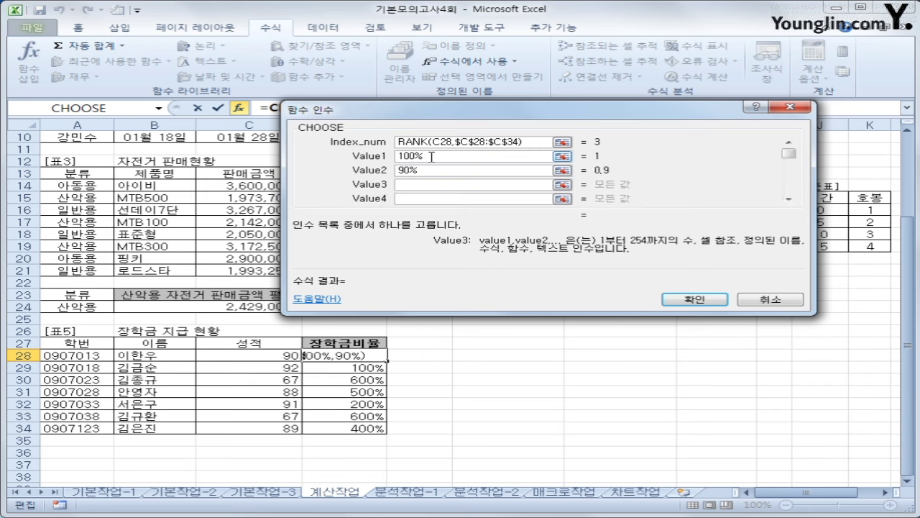
text(80)
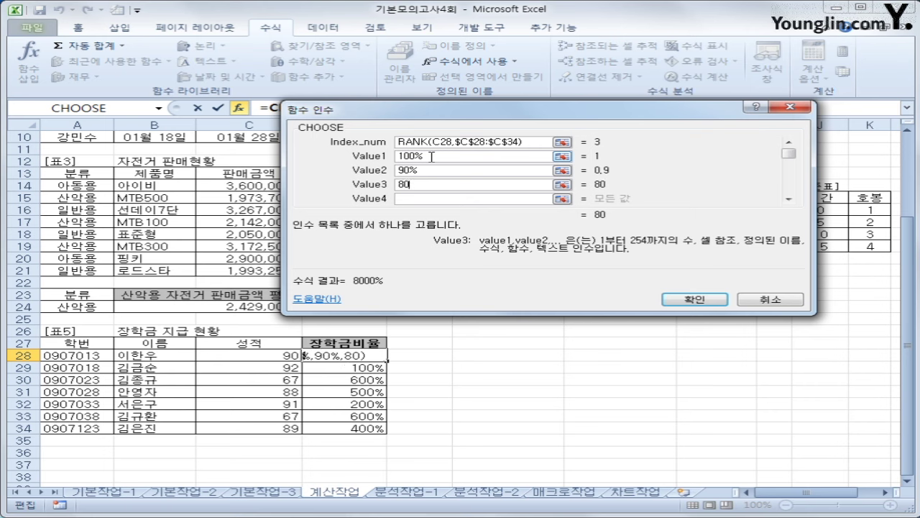
text(%)
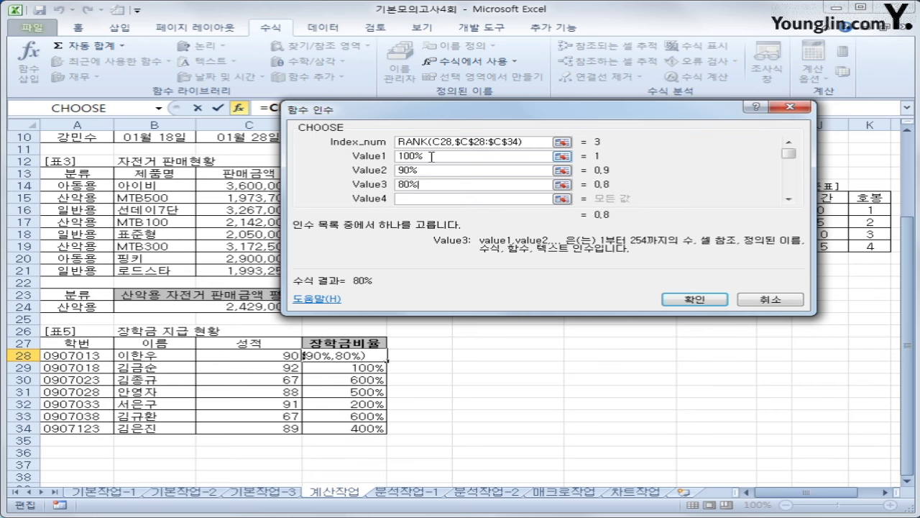
key(Tab)
click(720, 299)
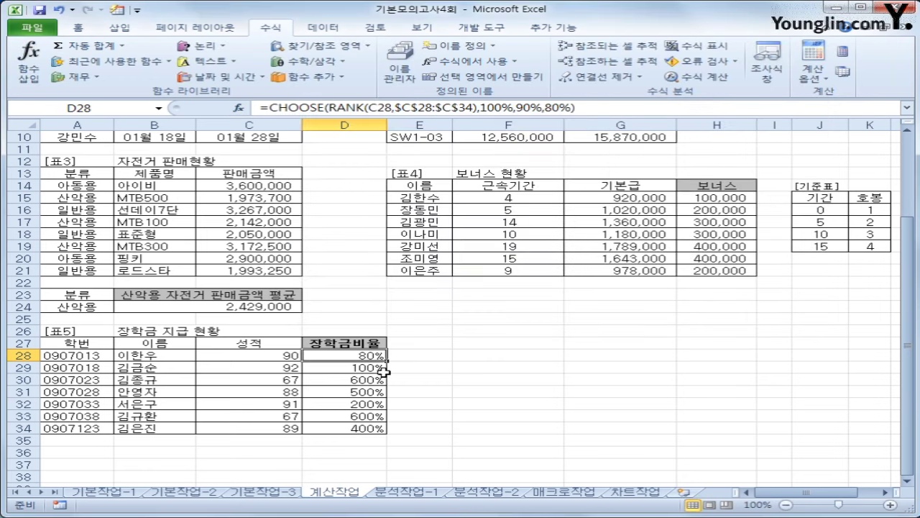
Step: Show the rank results in D29:D34 in the 일반 number format
click(375, 368)
drag(375, 368, 373, 426)
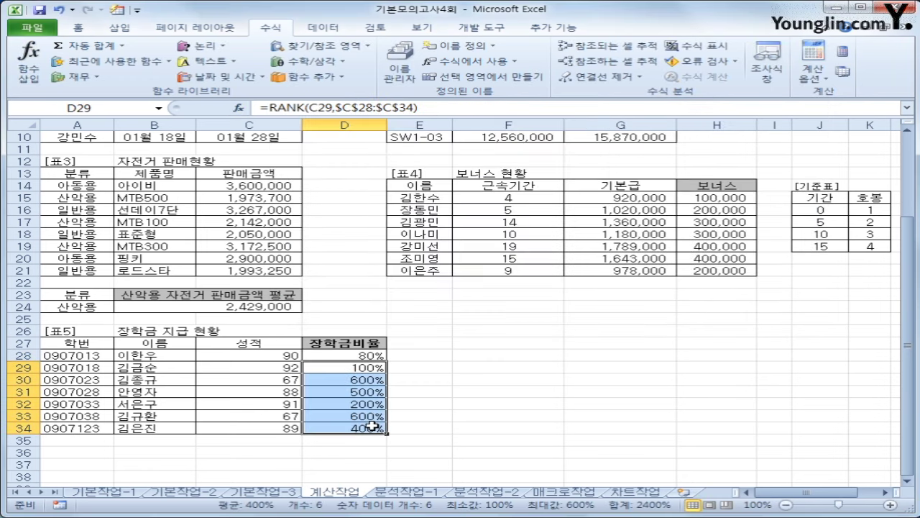
key(ctrl+1)
click(348, 119)
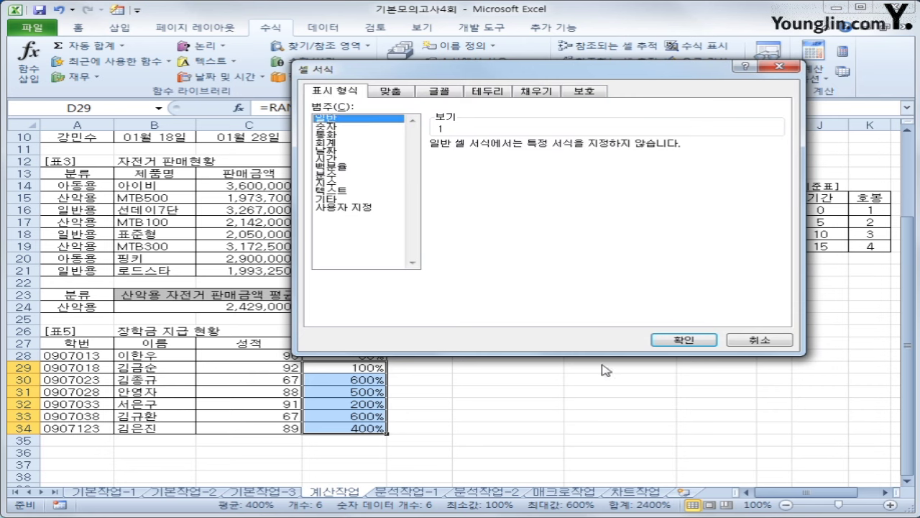
click(682, 340)
click(371, 417)
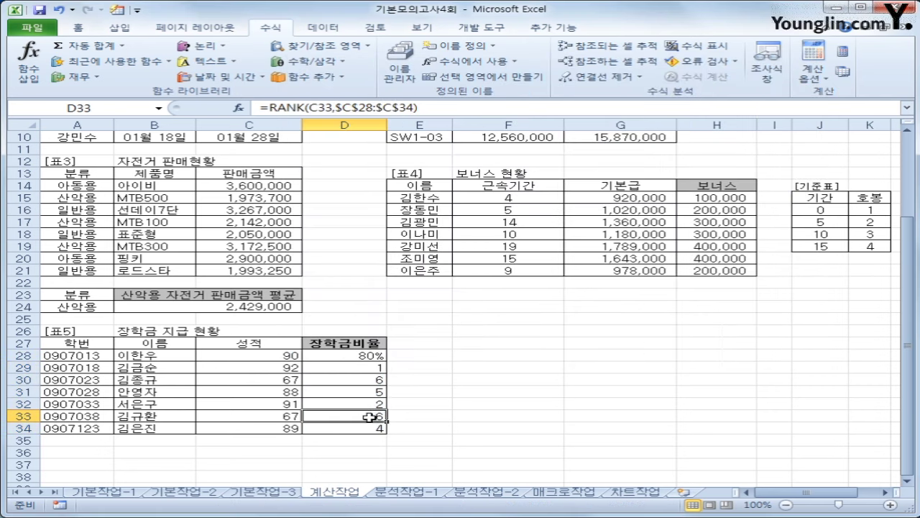
click(368, 380)
click(365, 344)
Step: Add empty text "" as Value4 through Value7 of the CHOOSE formula in D28 and fill it down to D34
click(363, 354)
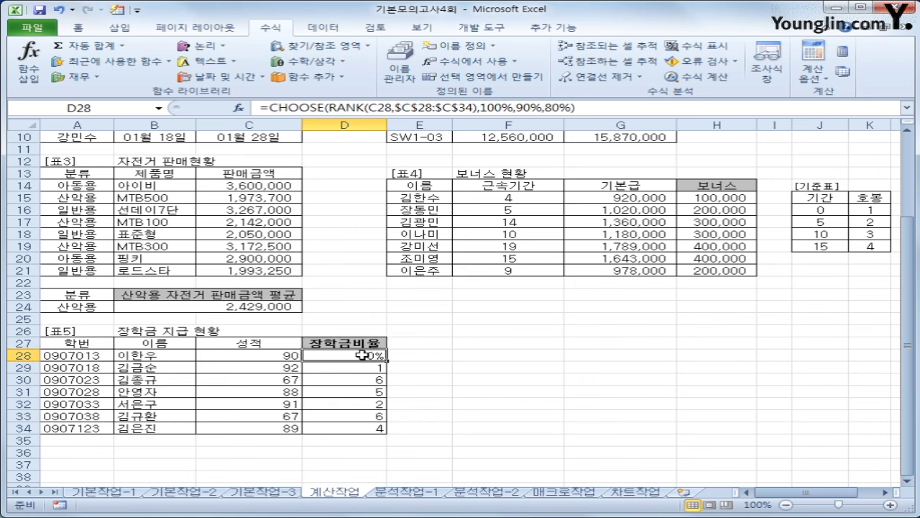
click(348, 46)
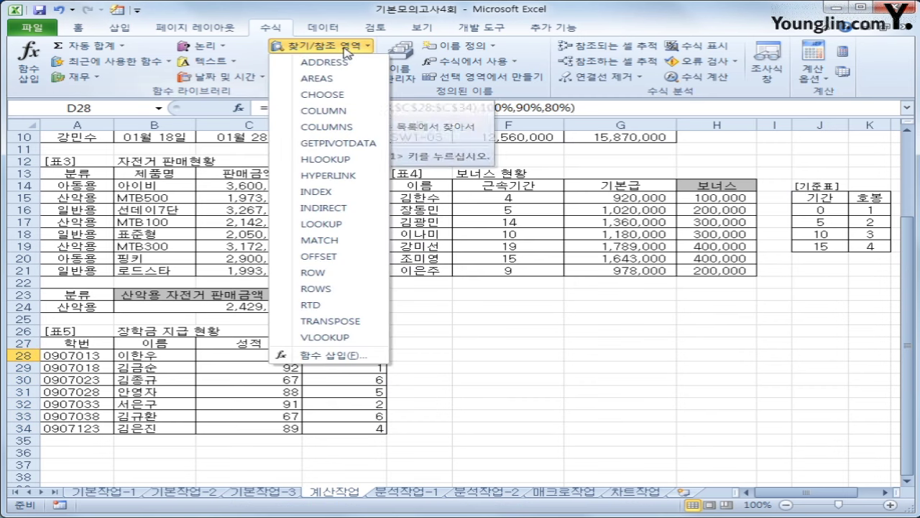
click(380, 27)
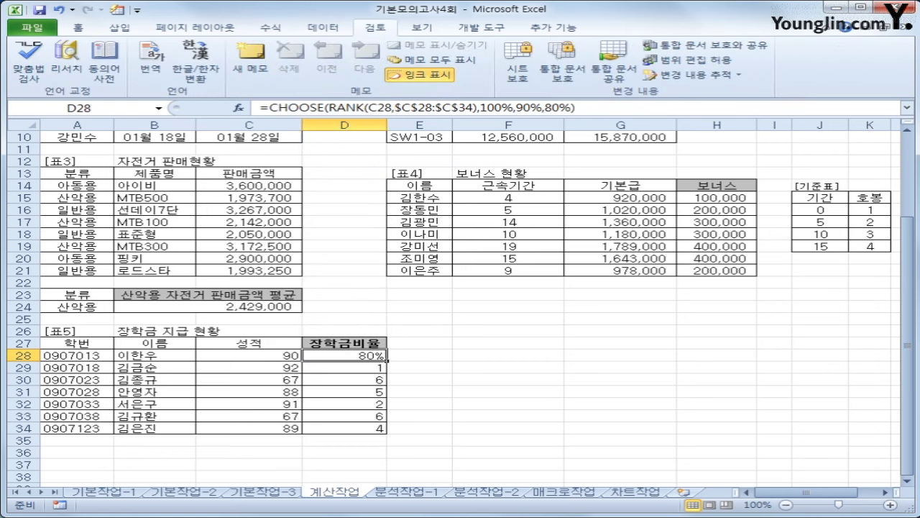
click(239, 108)
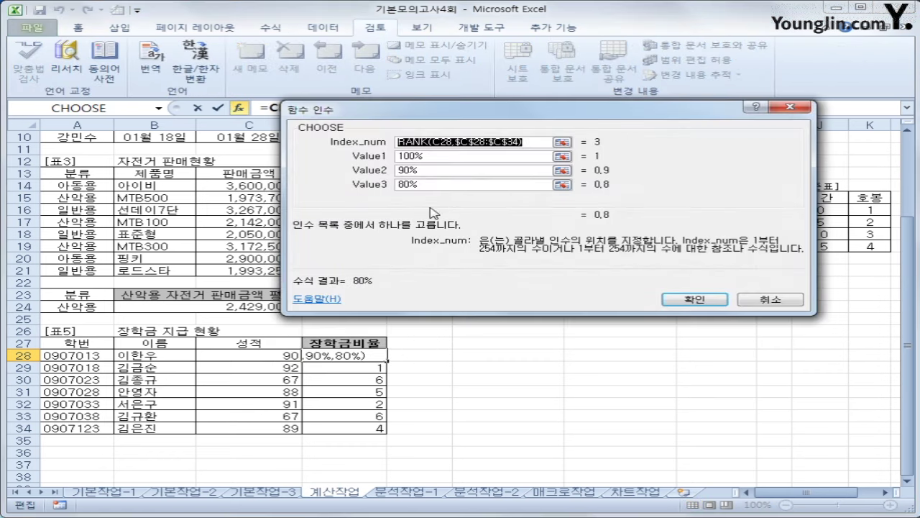
click(488, 186)
key(Tab)
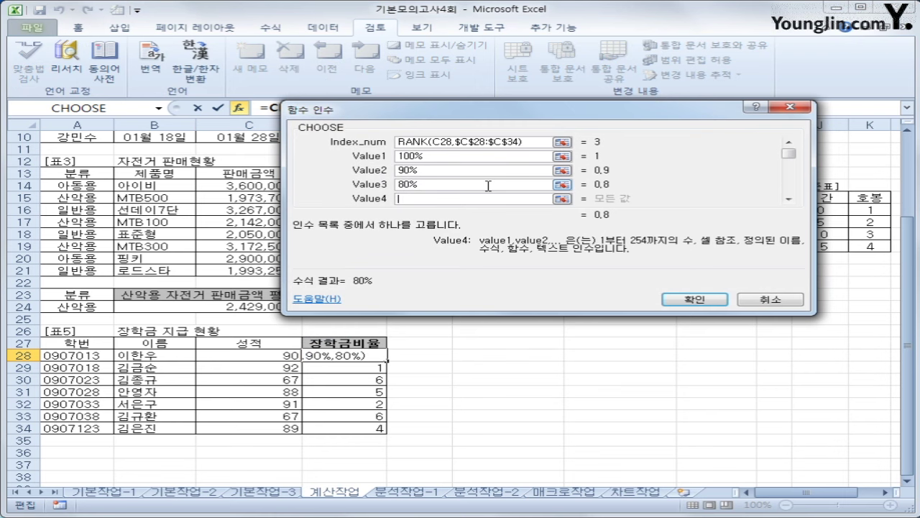
text("")
key(Tab)
text("")
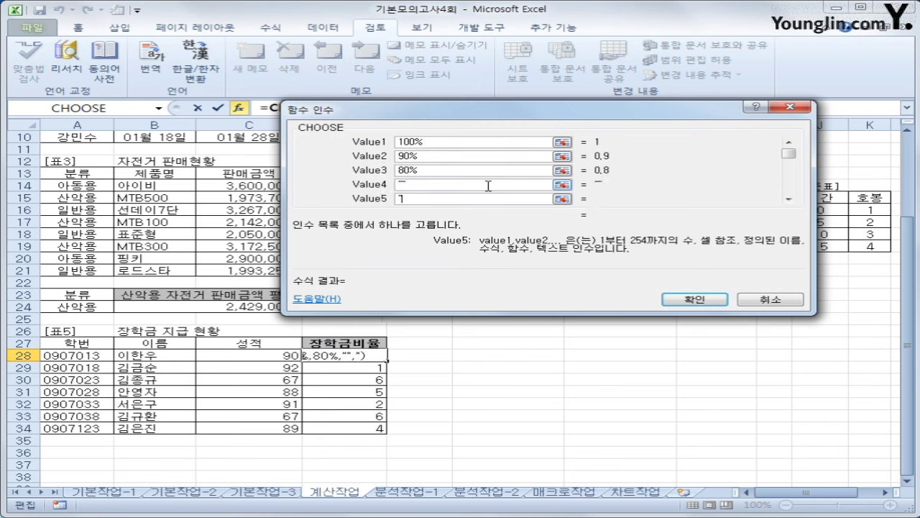
key(Tab)
text("")
key(Tab)
text("")
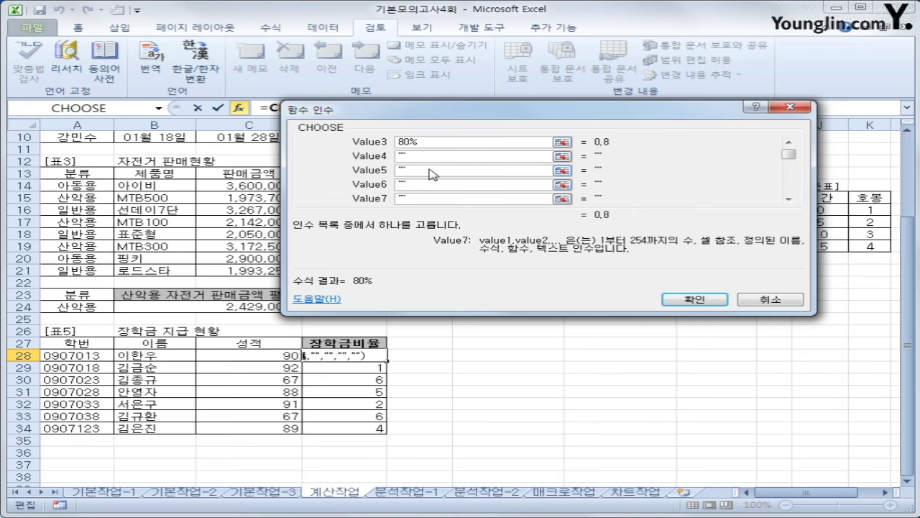
click(679, 300)
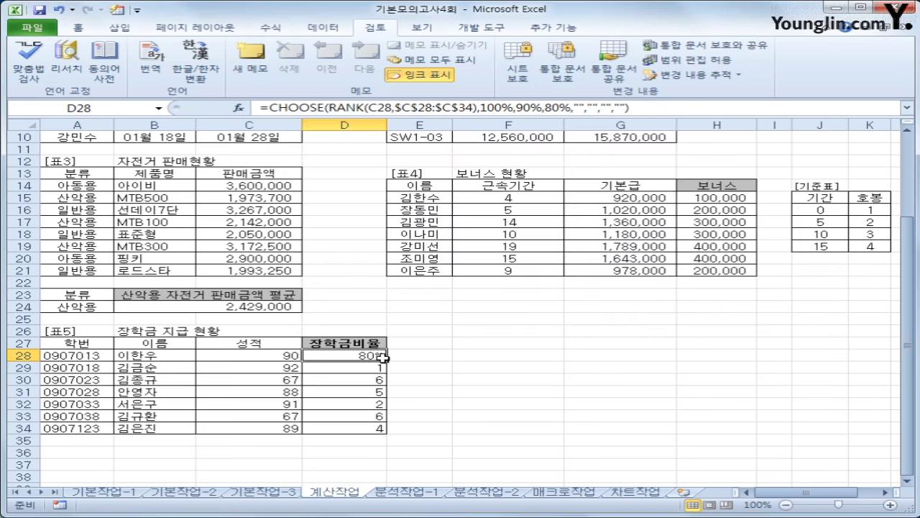
drag(386, 360, 385, 431)
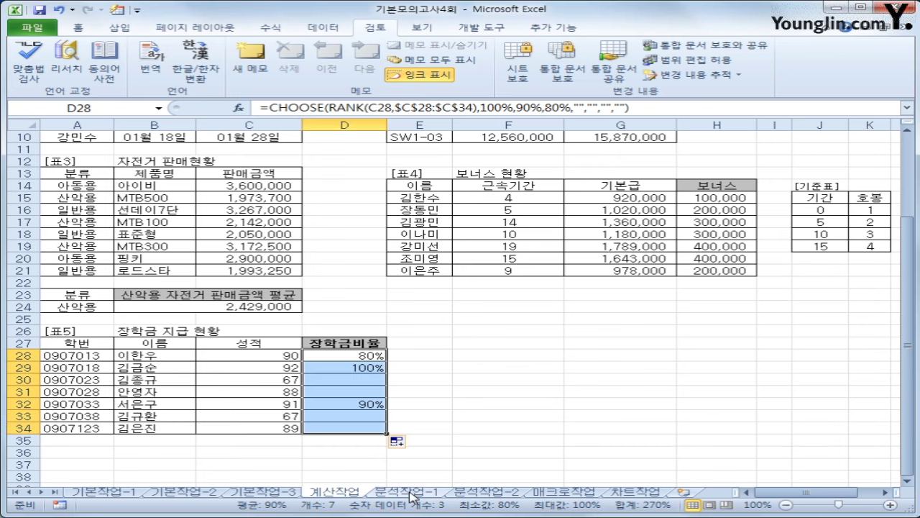
Step: On the 분석작업-1 sheet, sort the 영업 현황 table by 대리점명 in ascending order
click(412, 493)
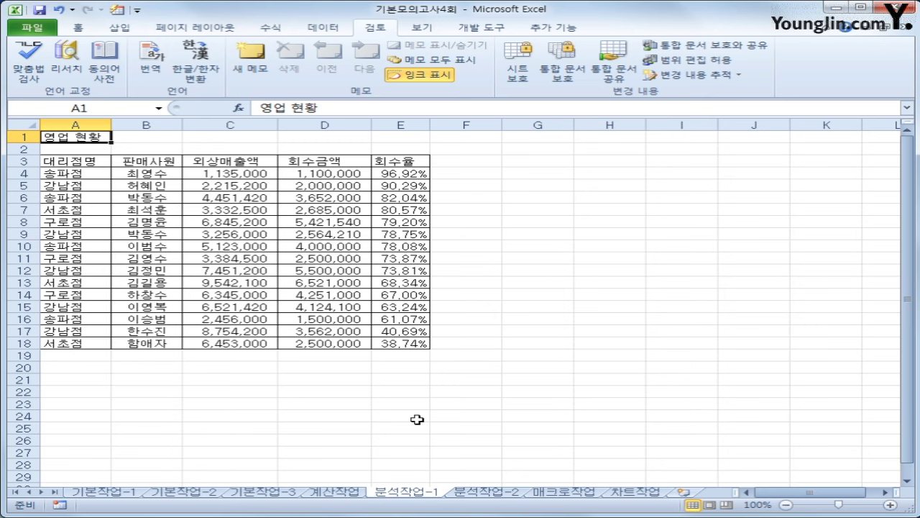
click(83, 168)
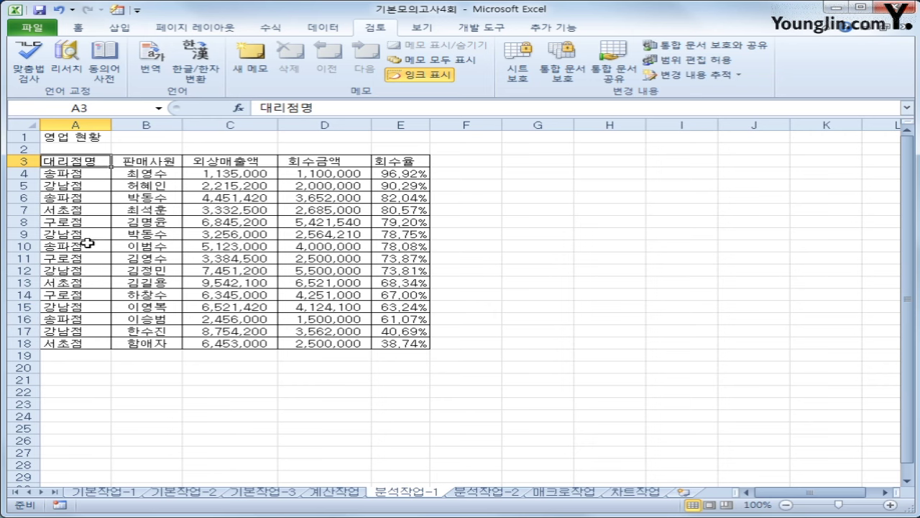
click(335, 29)
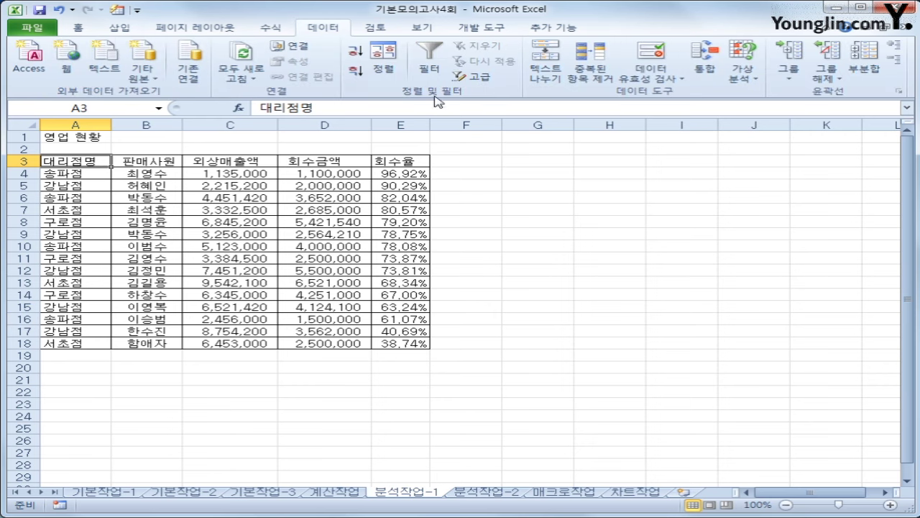
click(357, 54)
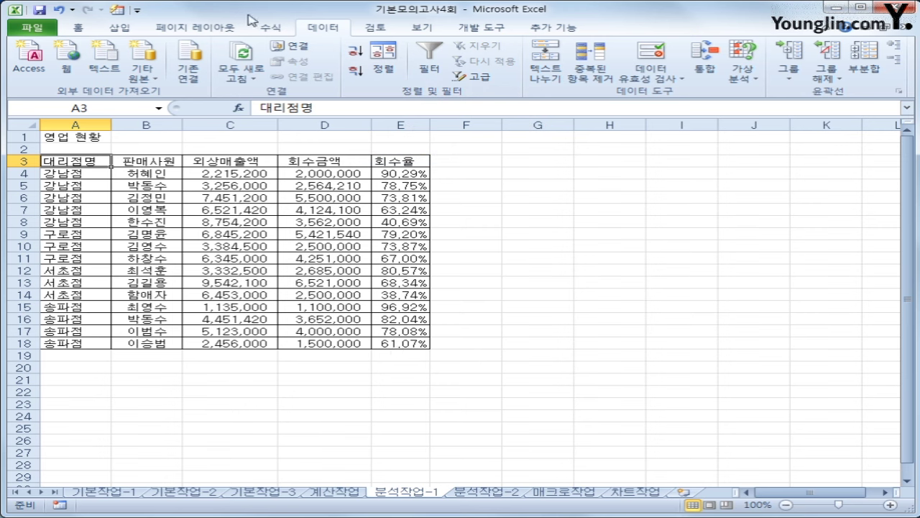
Step: Add a subtotal to the table that gives the 최대값 of 회수율 for each 대리점명
click(865, 66)
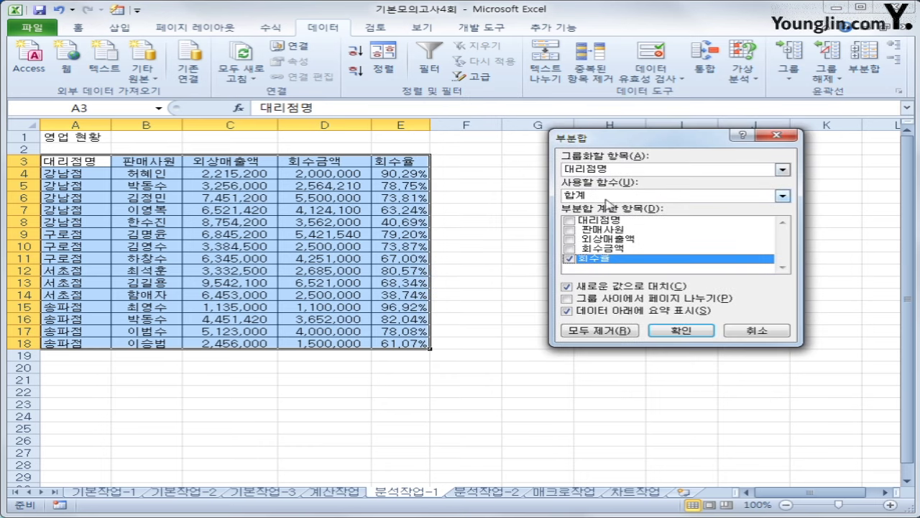
click(640, 199)
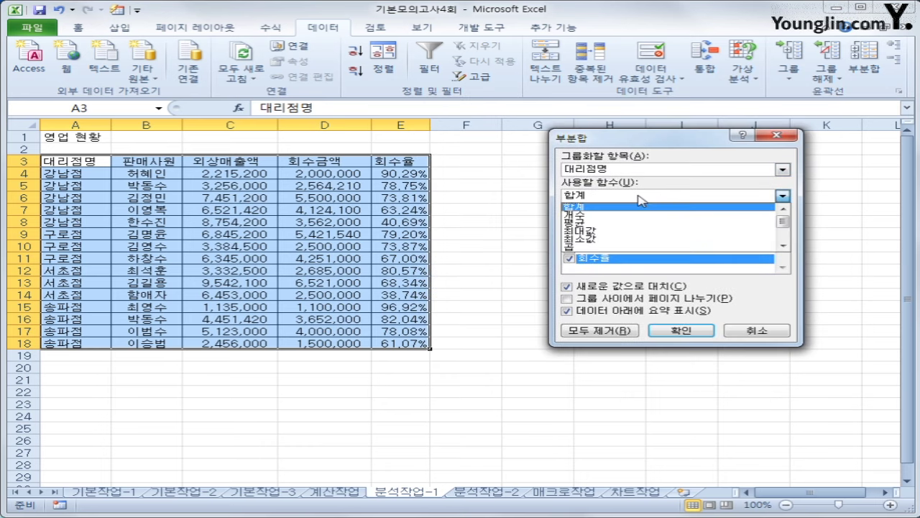
click(630, 232)
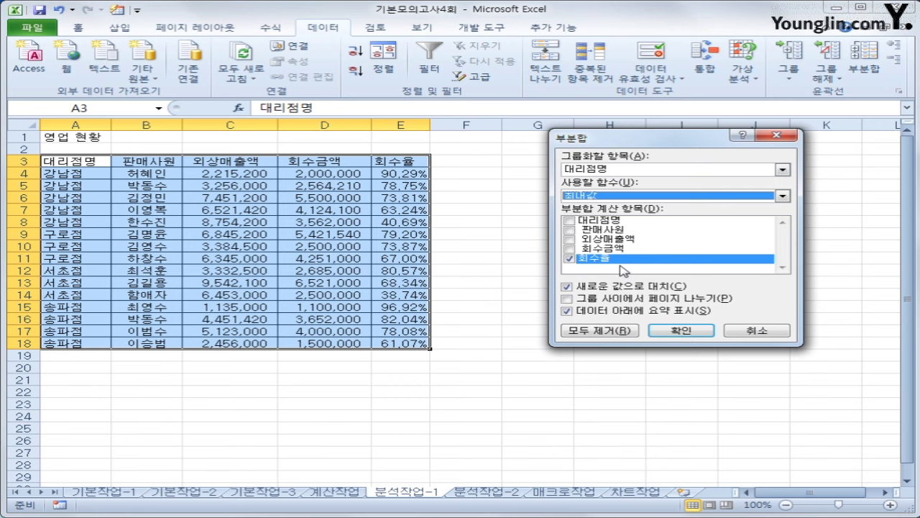
click(687, 330)
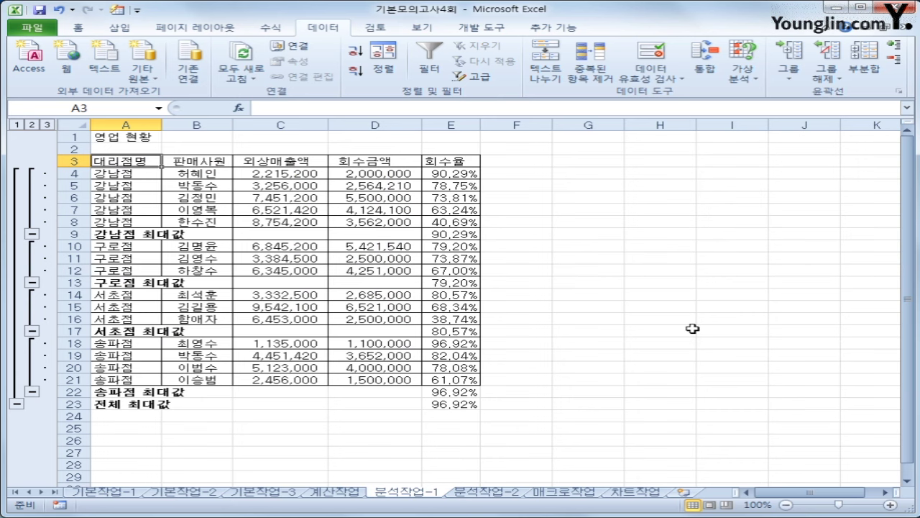
Step: Add a second subtotal giving the 최소값 of 회수율 for each 대리점명, without replacing the existing 최대값 subtotals
click(864, 72)
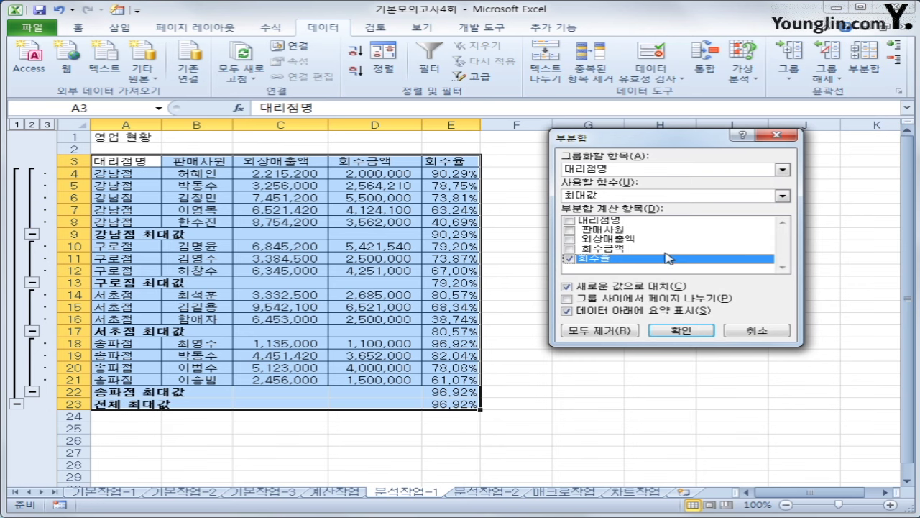
click(669, 196)
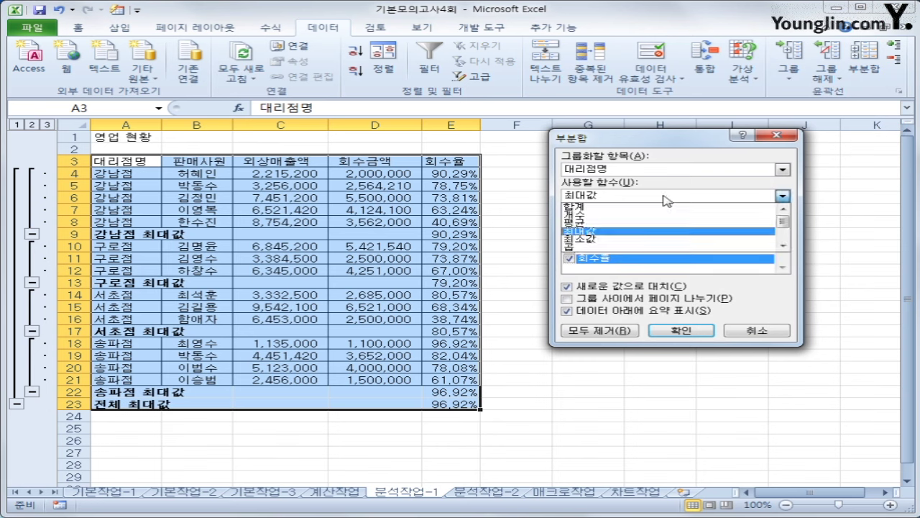
click(635, 239)
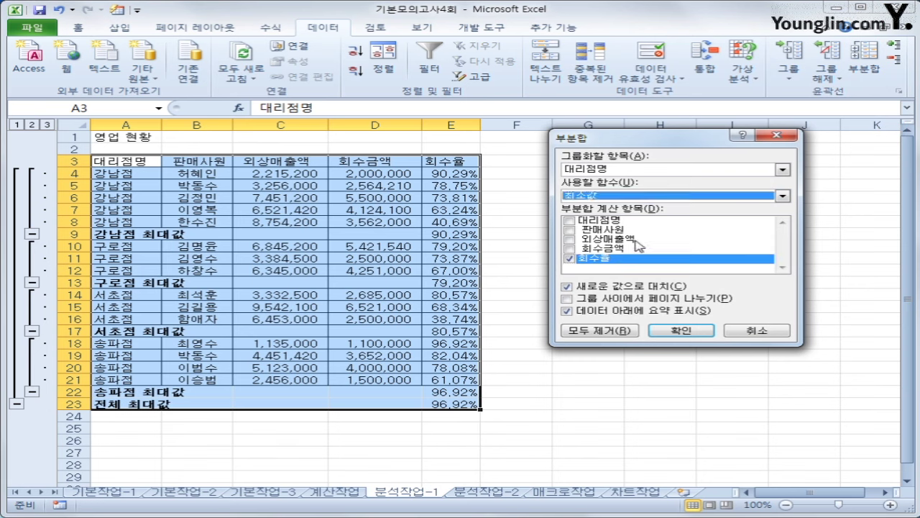
click(640, 288)
click(640, 287)
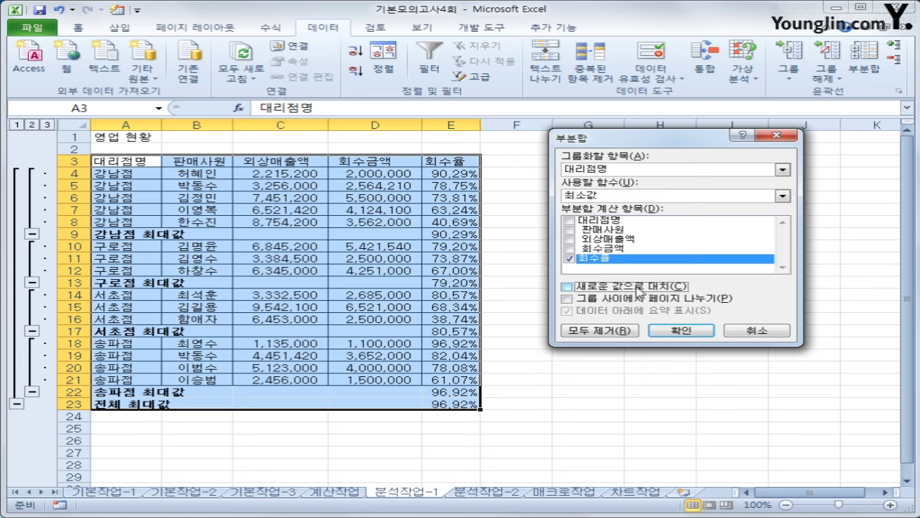
click(667, 332)
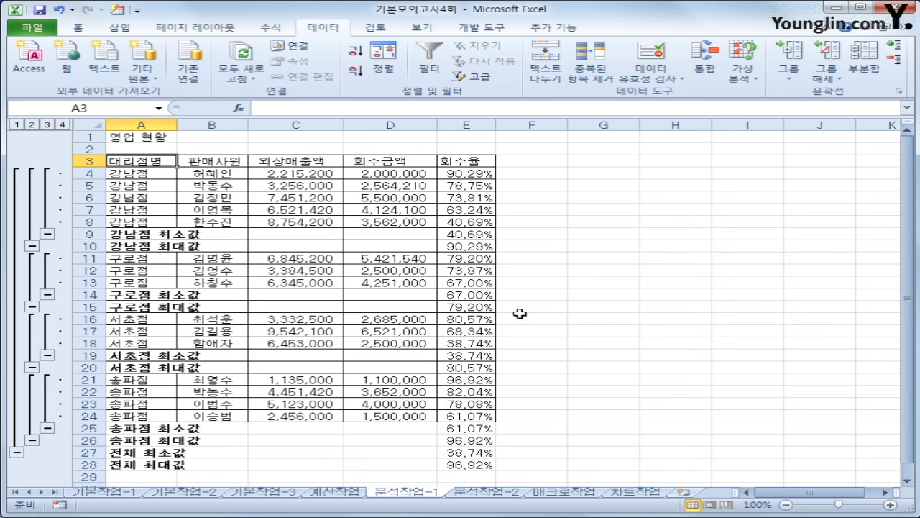
Step: On the 분석작업-2 sheet, run Goal Seek so the 이익금액 합계 in F10 reaches 9500000 by changing the 마진율 in C13
click(479, 492)
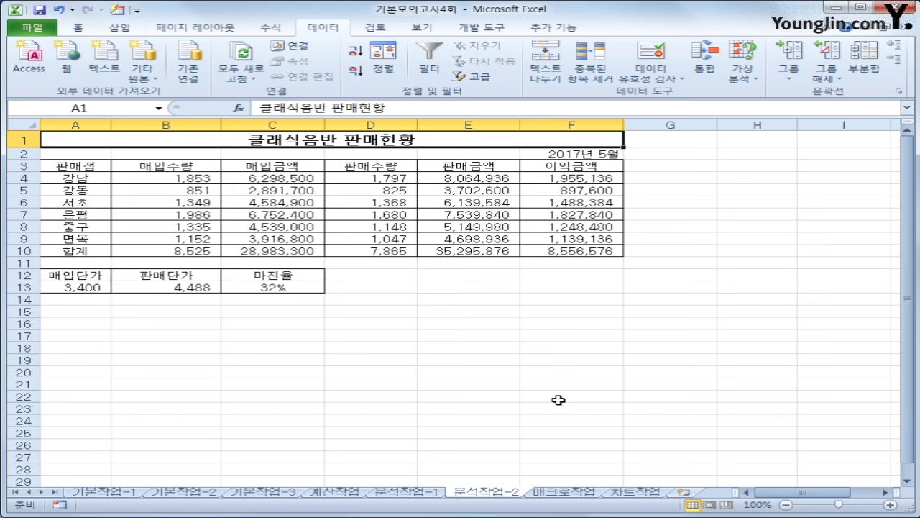
click(555, 255)
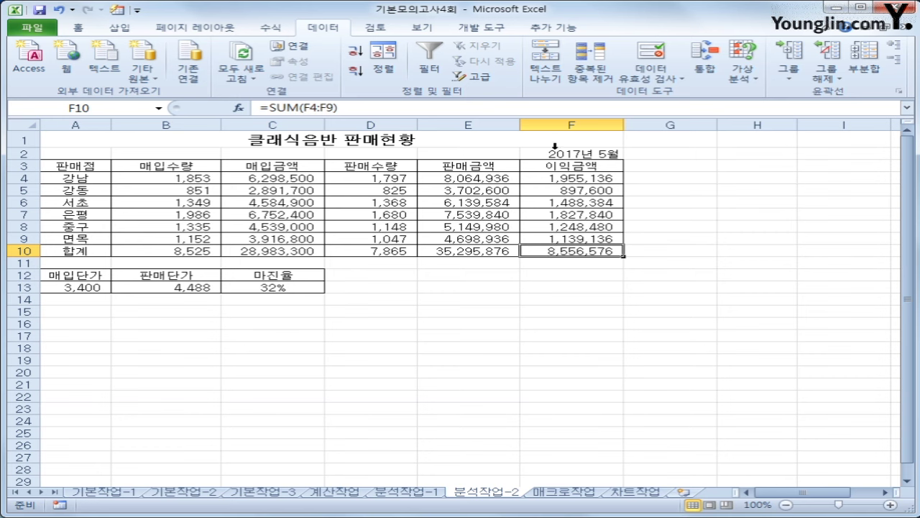
click(743, 80)
click(748, 108)
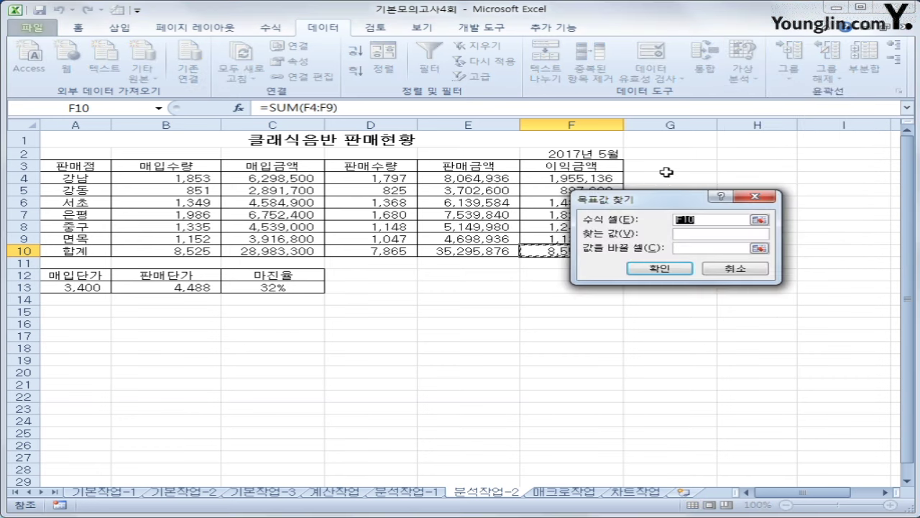
drag(649, 213, 704, 337)
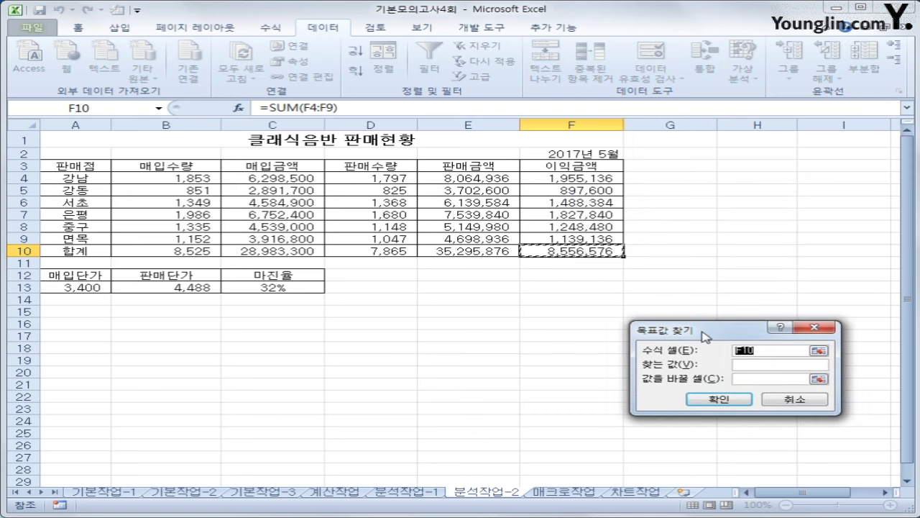
click(739, 364)
text(9)
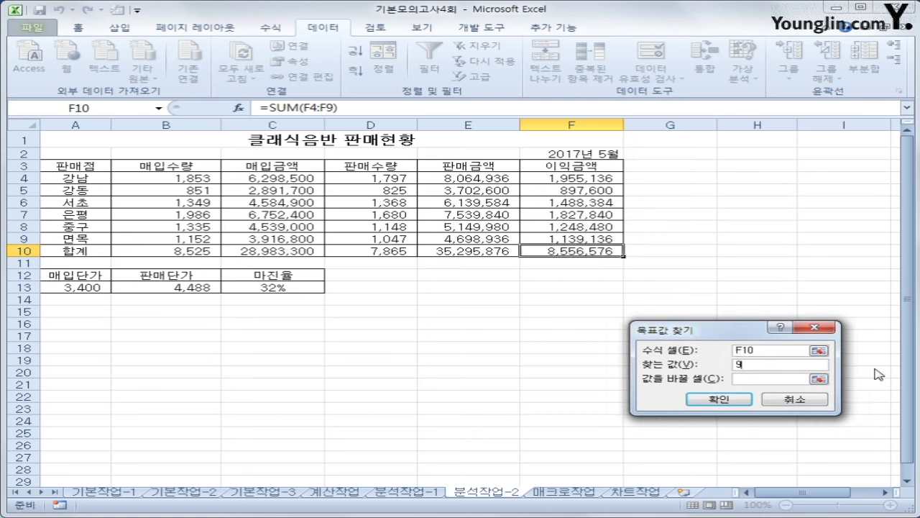
text(500000)
click(775, 379)
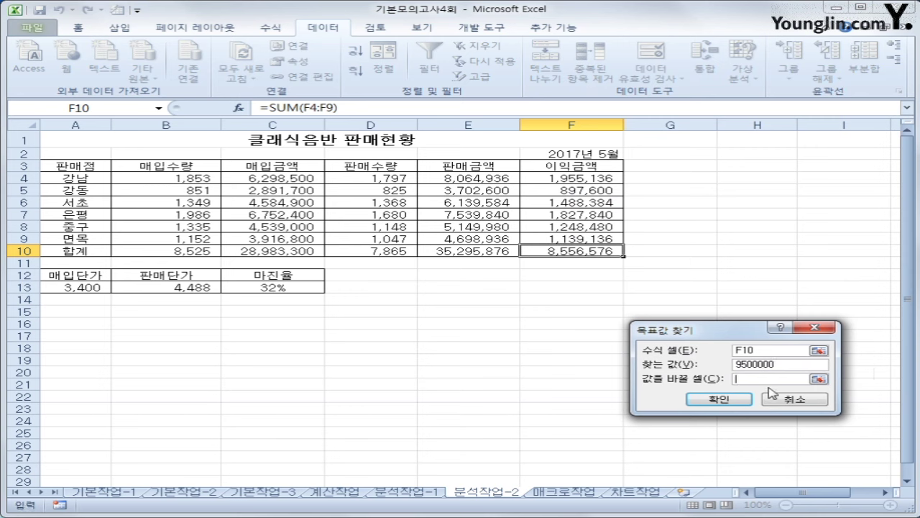
click(227, 288)
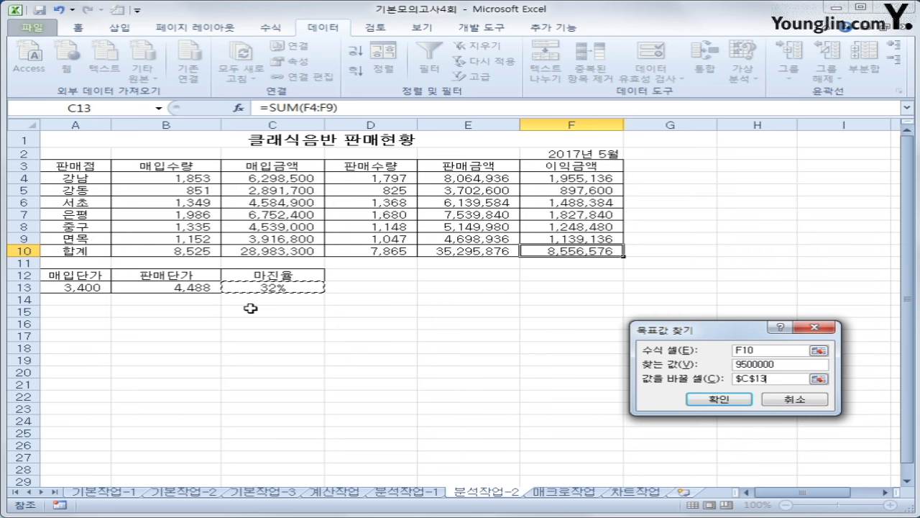
click(717, 399)
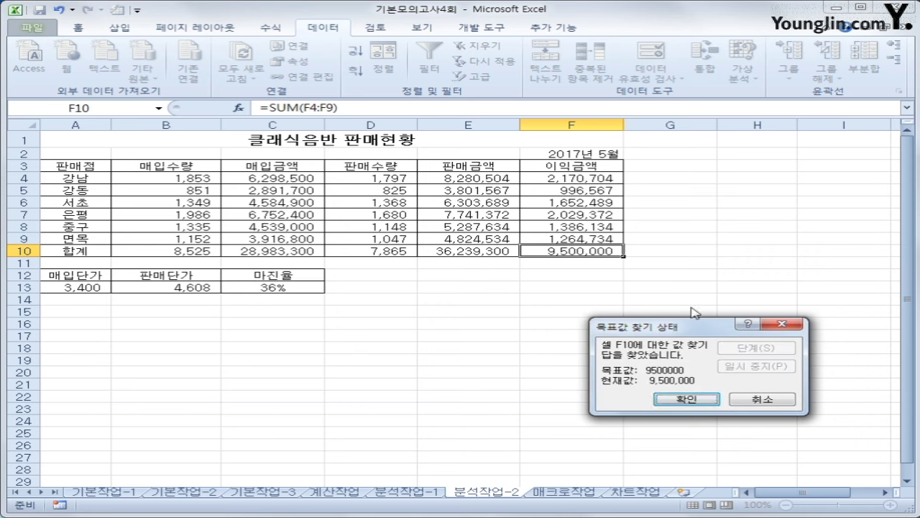
click(708, 403)
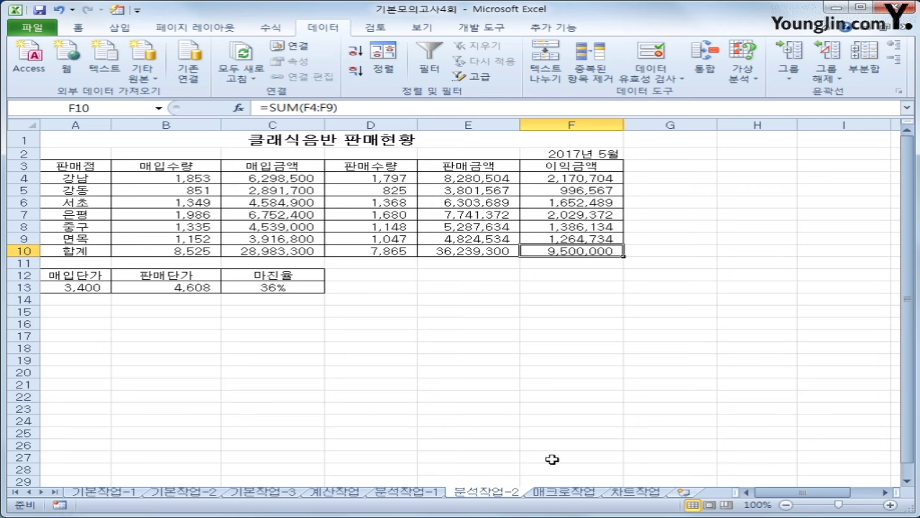
Step: On the 매크로작업 sheet, start recording a macro named 총수입 stored in the current workbook
click(551, 493)
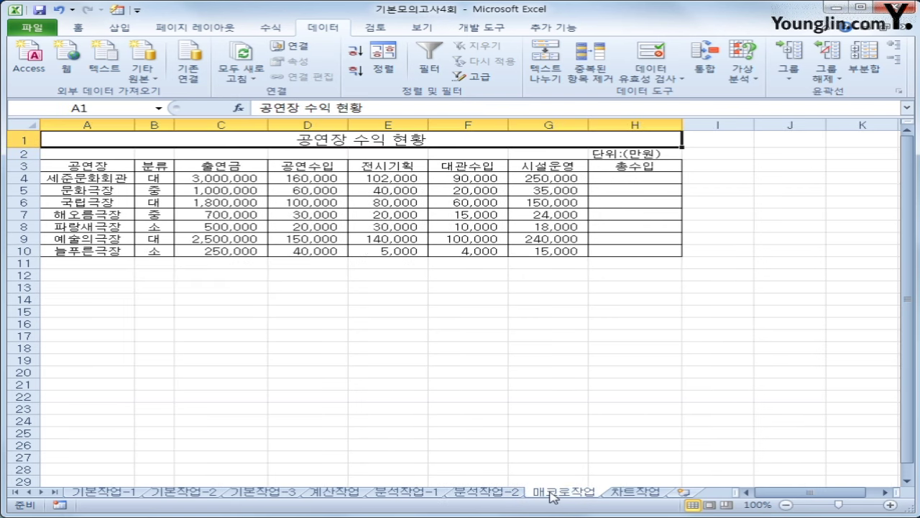
click(759, 358)
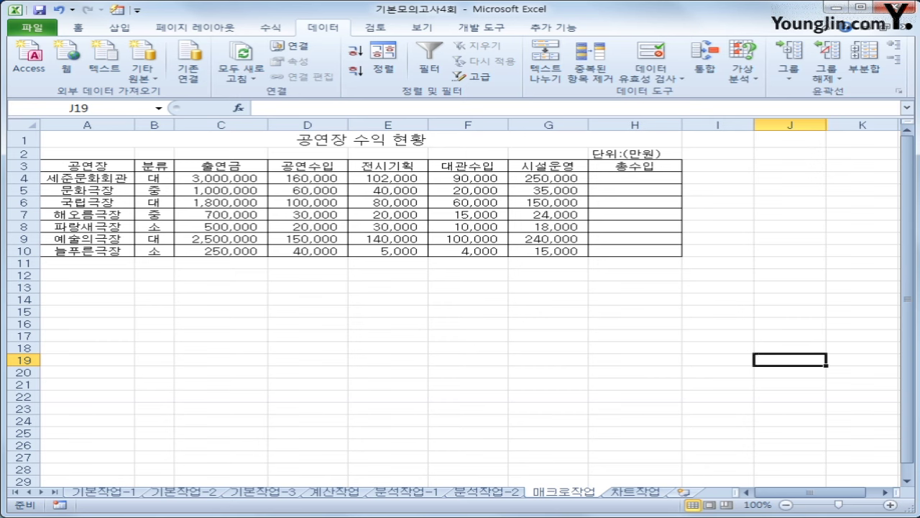
click(60, 505)
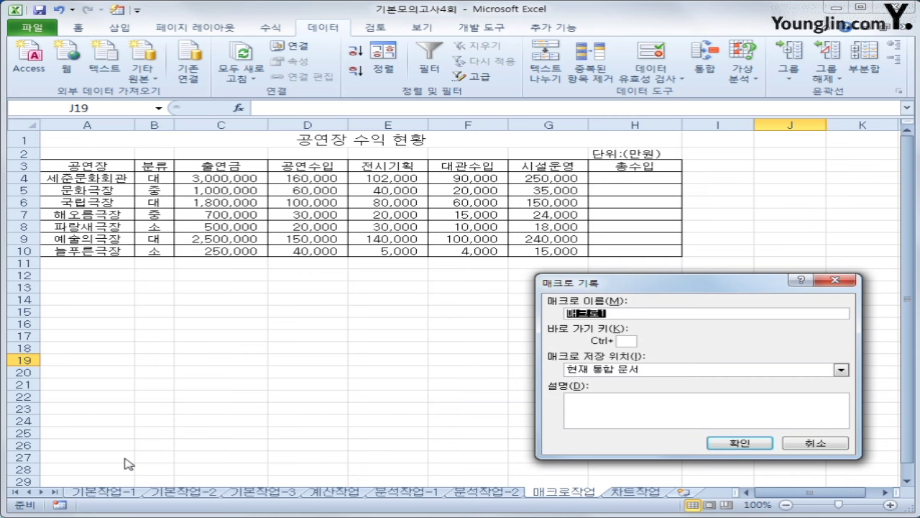
text(총수)
key(BackSpace)
key(BackSpace)
text(총수입)
click(741, 441)
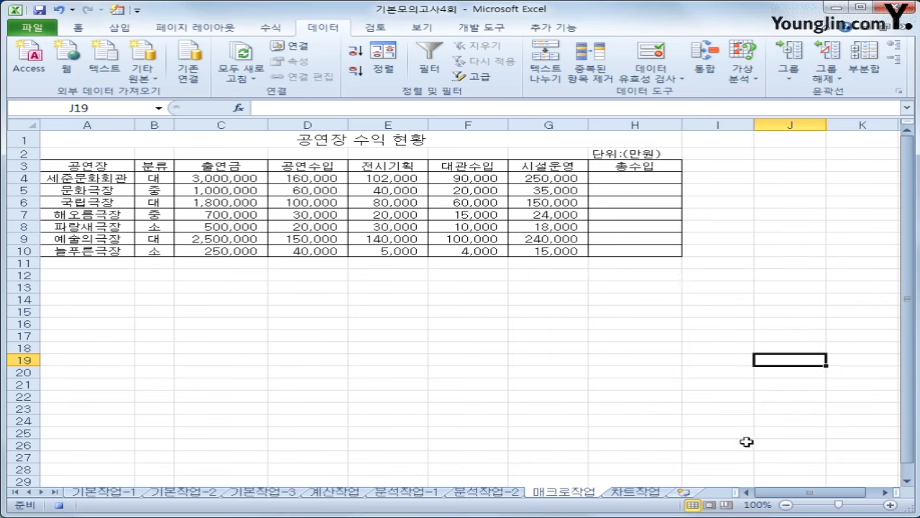
Step: Enter the formula =SUM(C4:G4) in H4 to total the first venue's 총수입
click(639, 183)
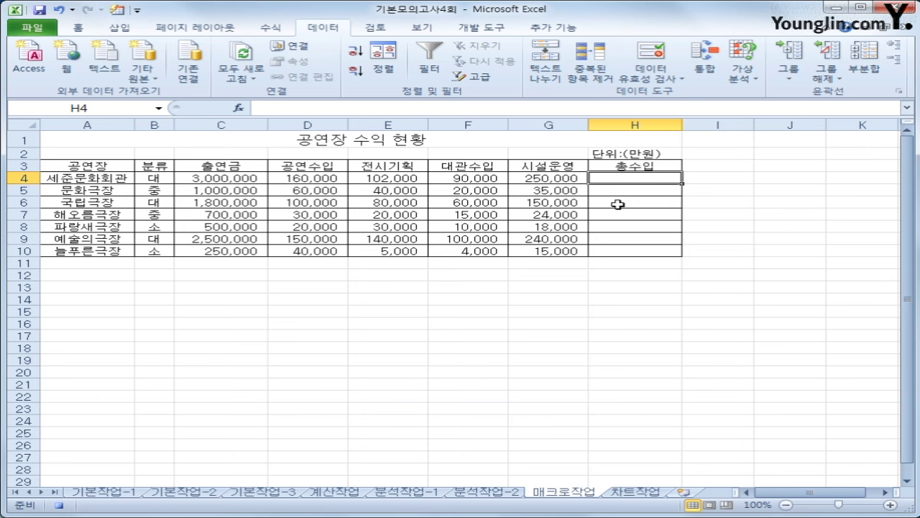
text(=)
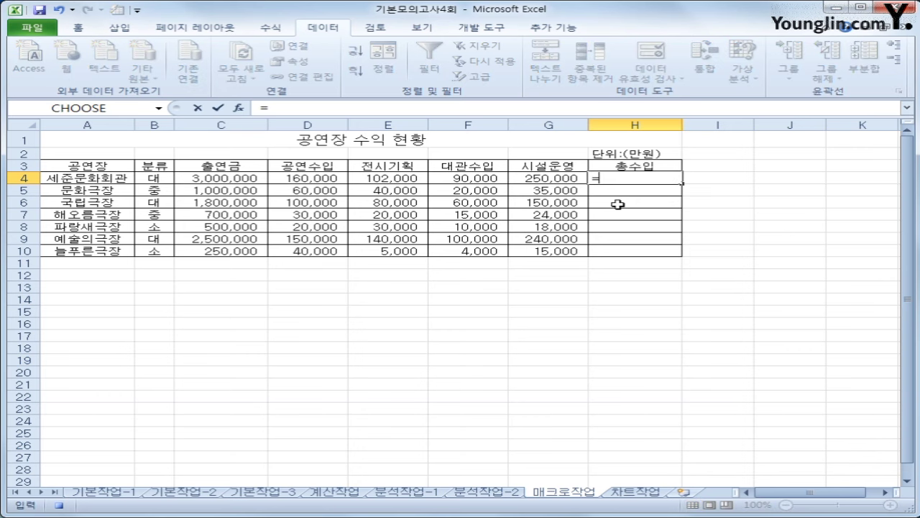
text(sum()
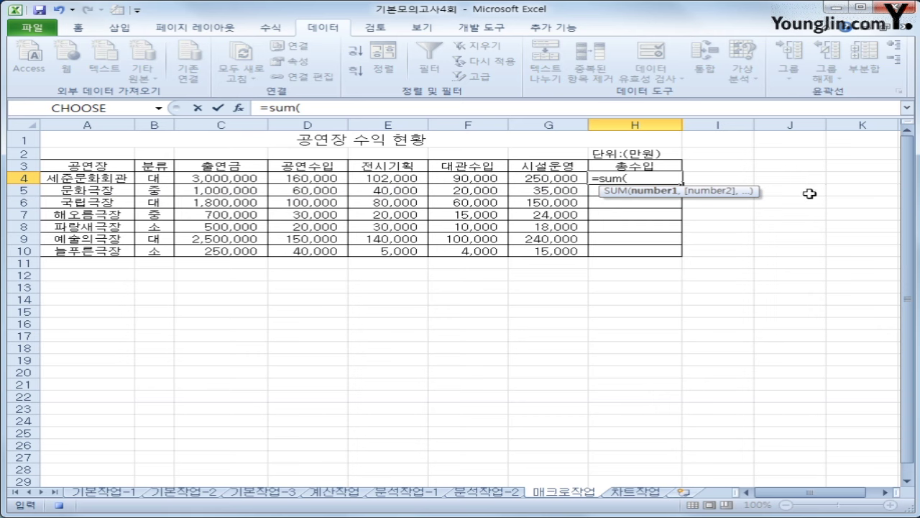
click(205, 180)
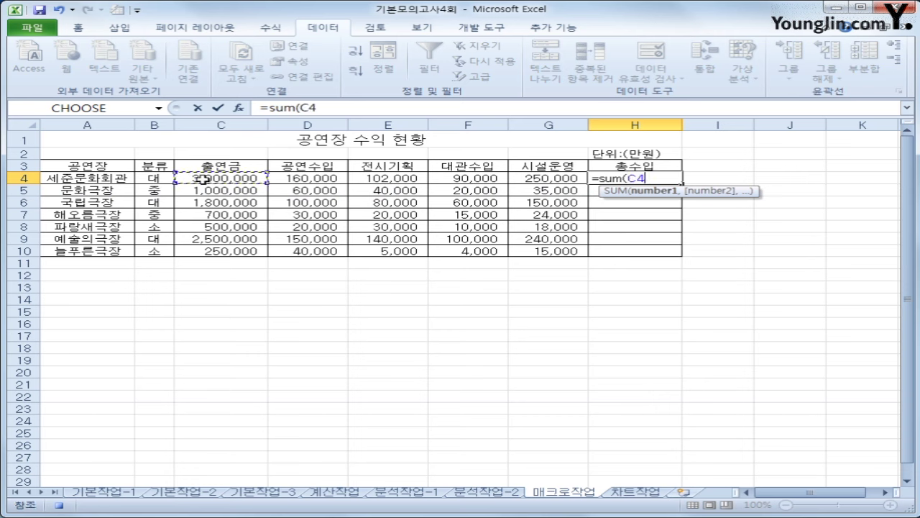
drag(206, 181, 528, 178)
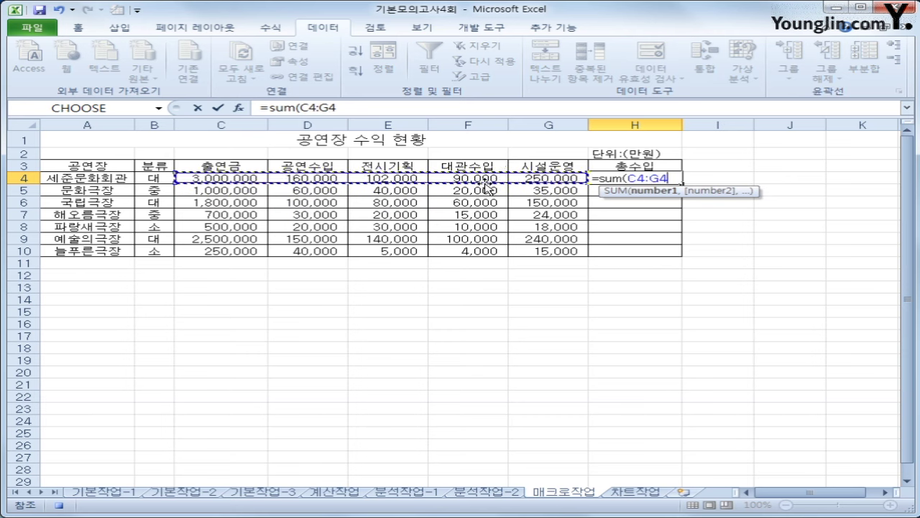
key(Return)
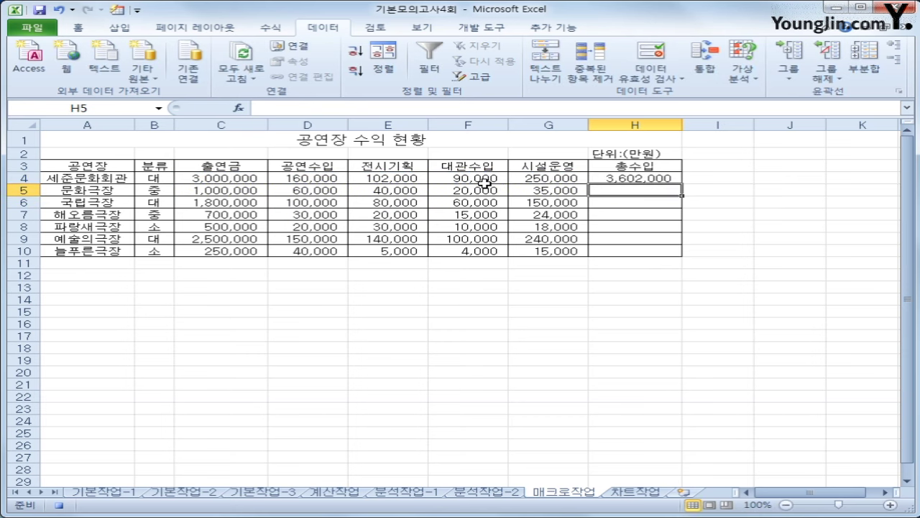
Step: Fill the 총수입 formula from H4 down to H10 and stop recording the macro
click(627, 179)
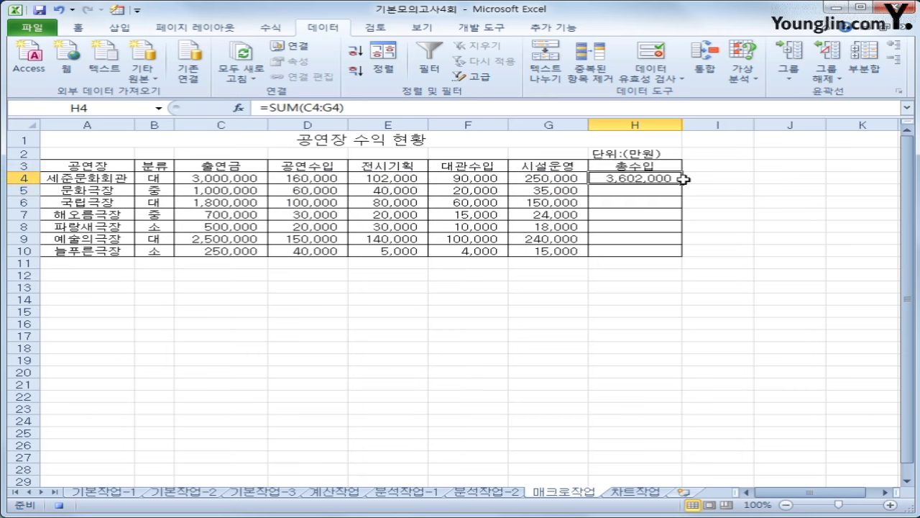
drag(682, 181, 674, 253)
click(665, 252)
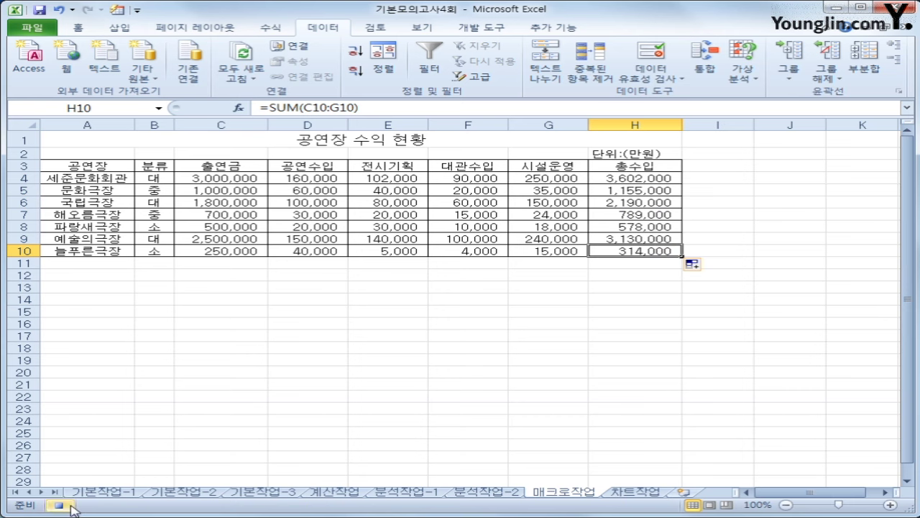
click(337, 372)
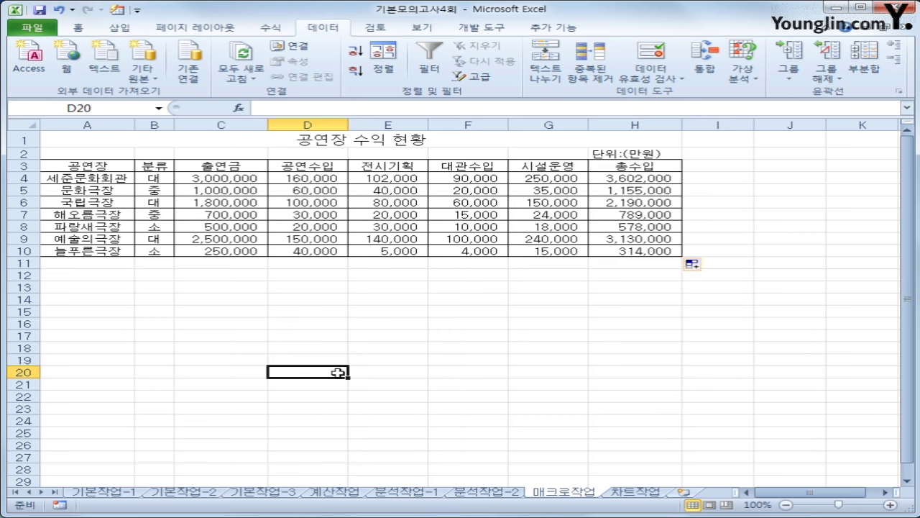
Step: Draw a 십자형 shape of about 1.43 × 2.12 cm over cells J3:J5 and label it 총수입
click(119, 28)
click(203, 47)
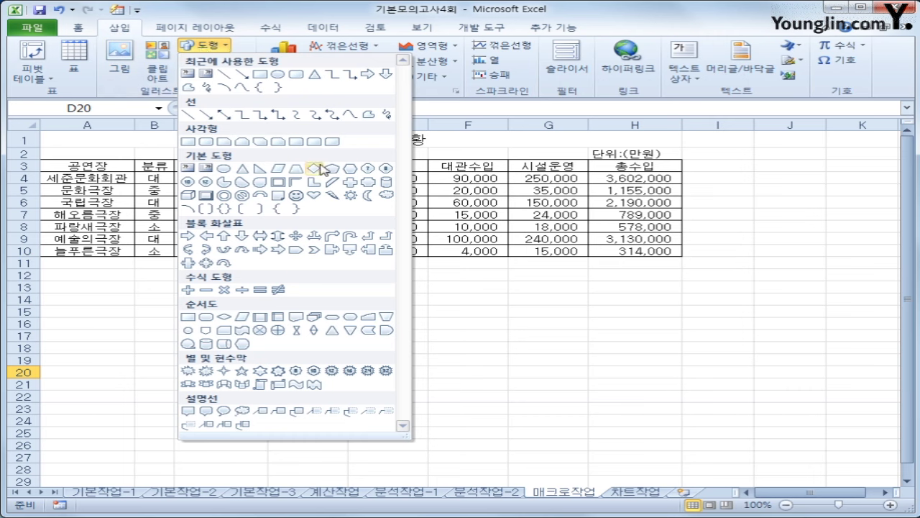
click(350, 182)
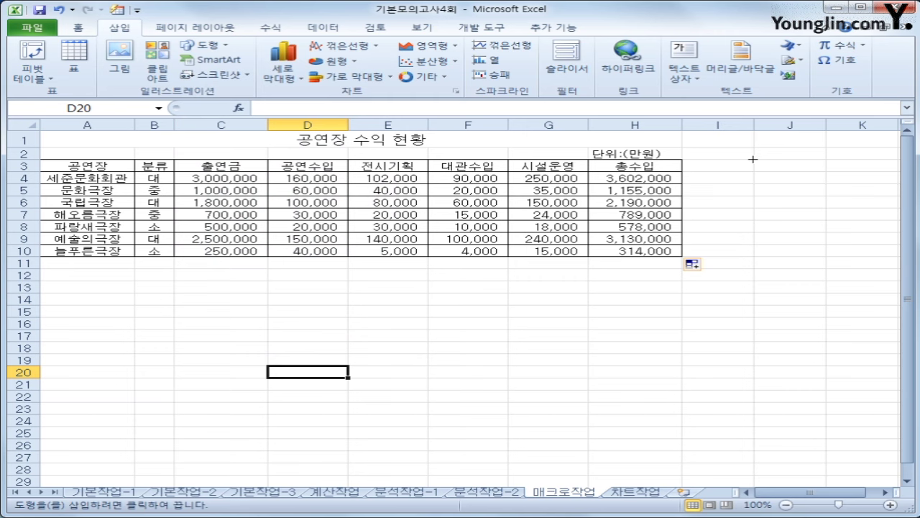
mouse_move(753, 159)
mouse_down()
mouse_move(800, 180)
mouse_move(802, 170)
mouse_move(802, 195)
mouse_up()
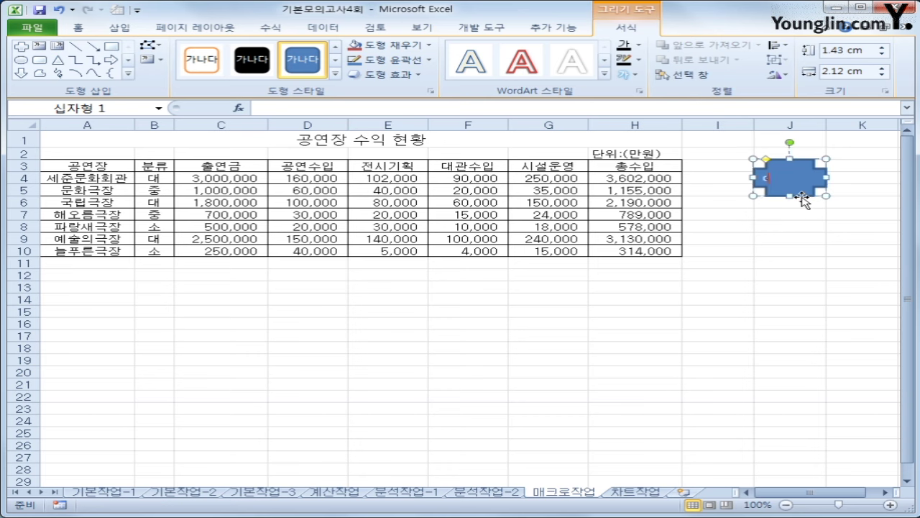
text(ㅊㅗㅇ수입)
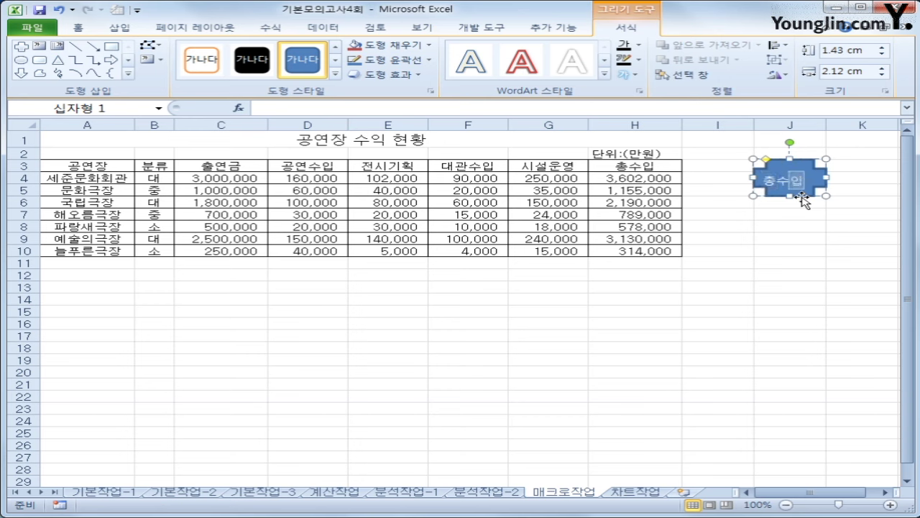
Step: Assign the 총수입 macro to the cross shape
key(shift+F10)
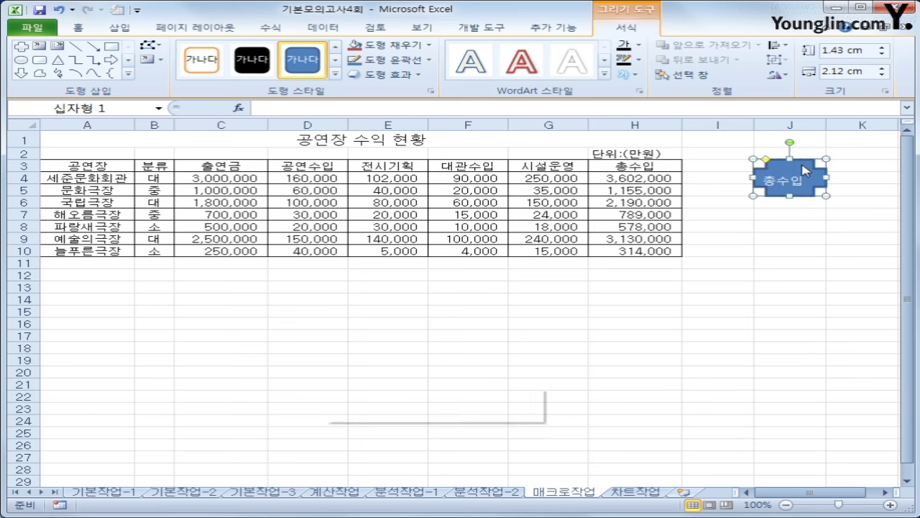
click(478, 319)
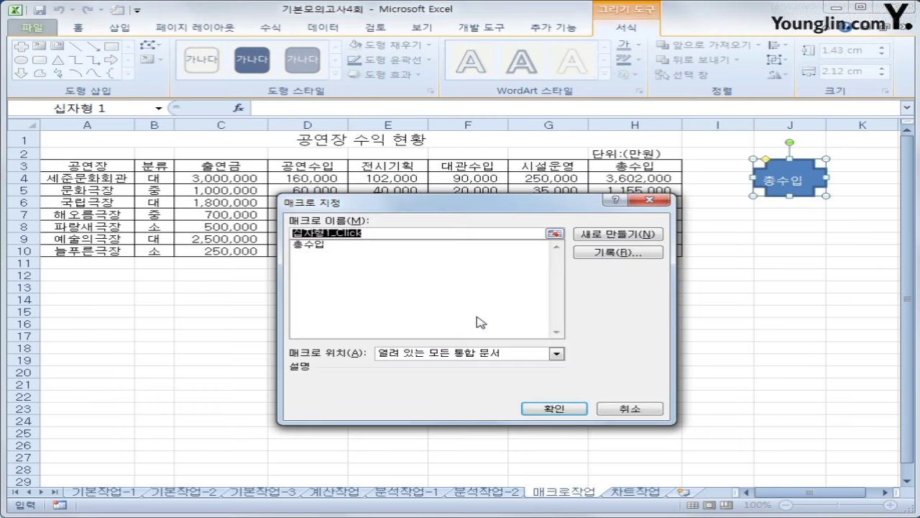
click(362, 246)
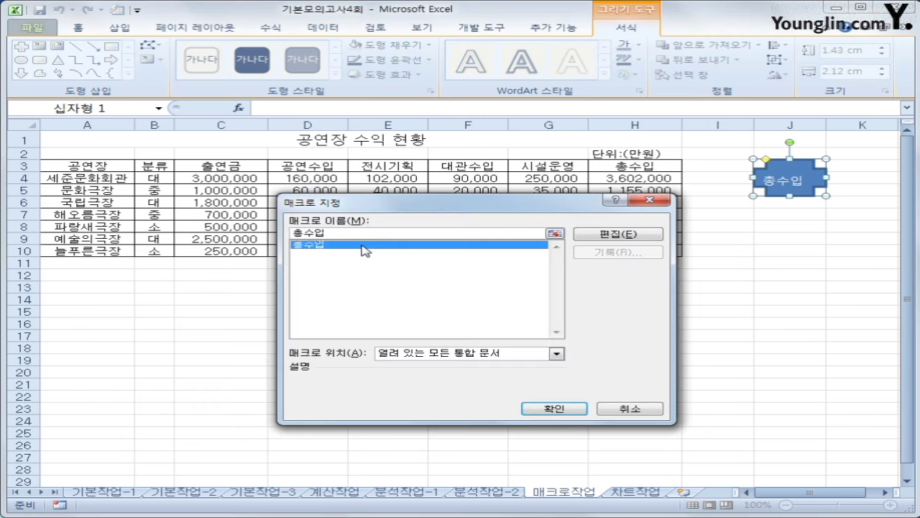
click(549, 409)
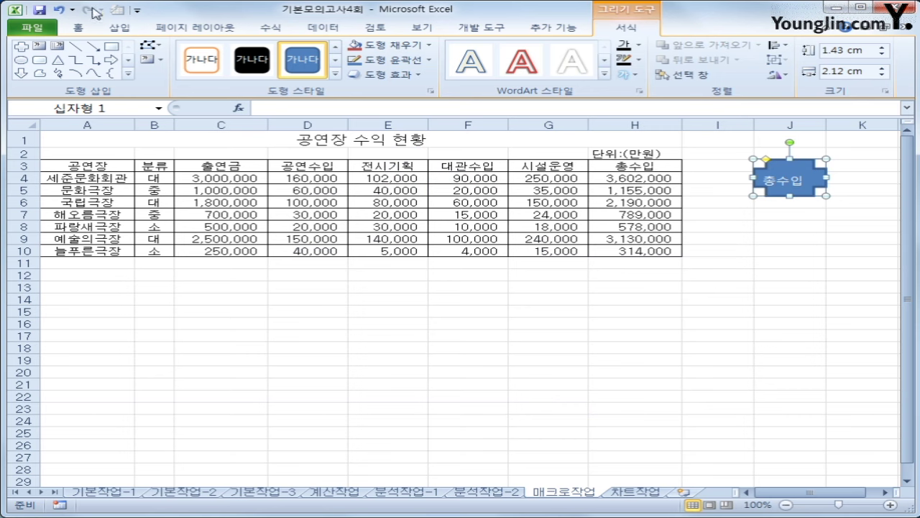
Step: Centre the 총수입 label horizontally and vertically inside the cross shape, then deselect the shape
click(93, 29)
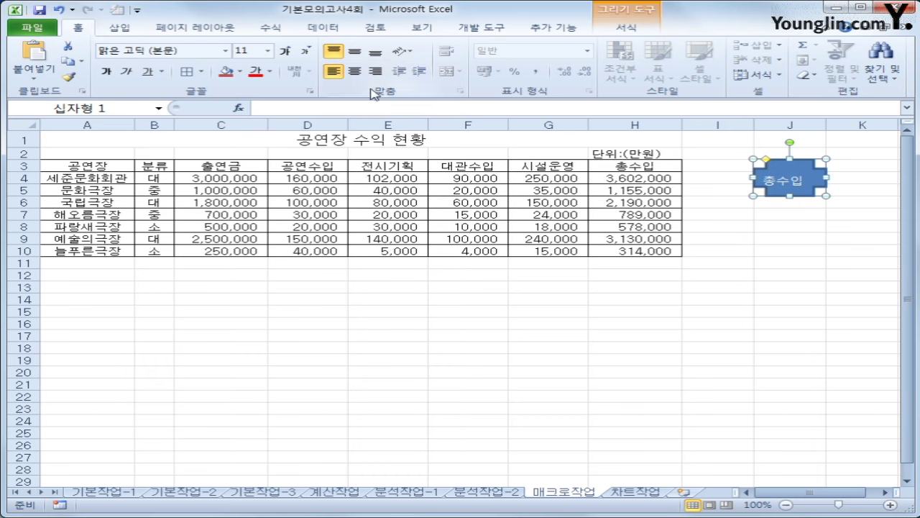
click(355, 51)
click(354, 70)
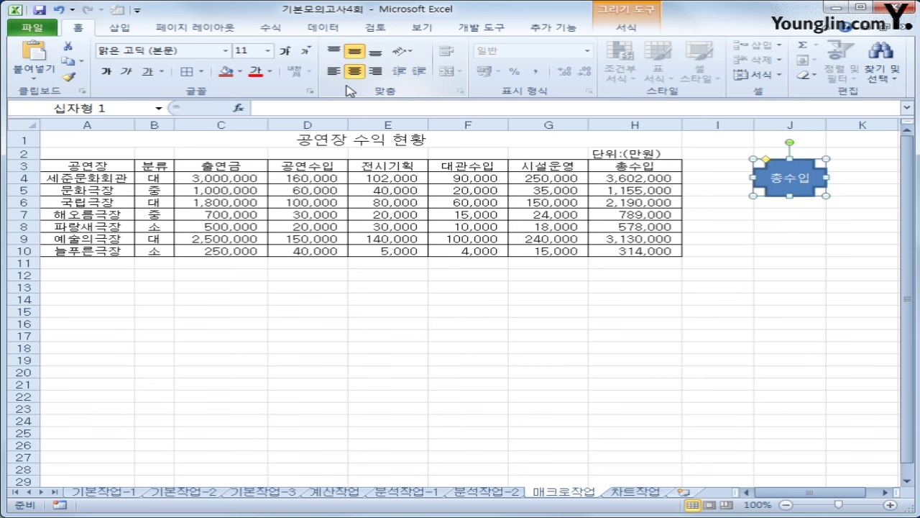
click(467, 396)
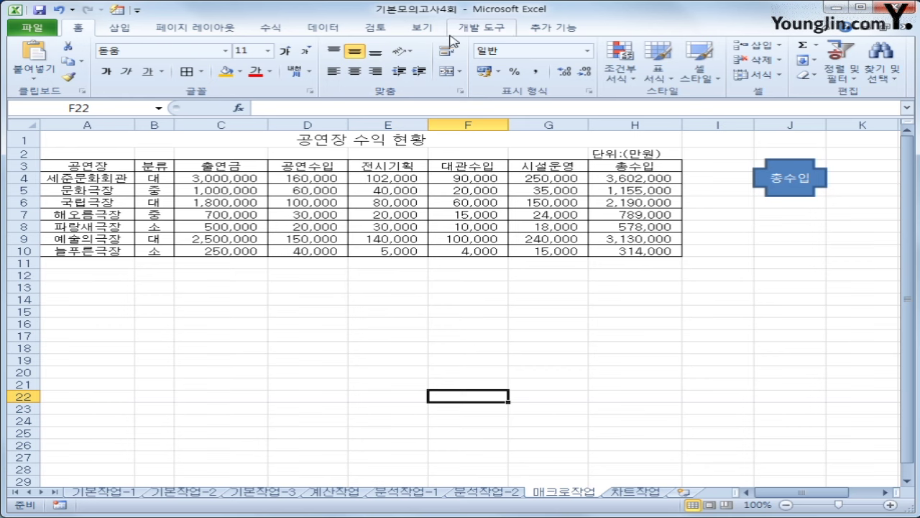
Step: Start recording a new macro named 서식 in the current workbook
click(59, 505)
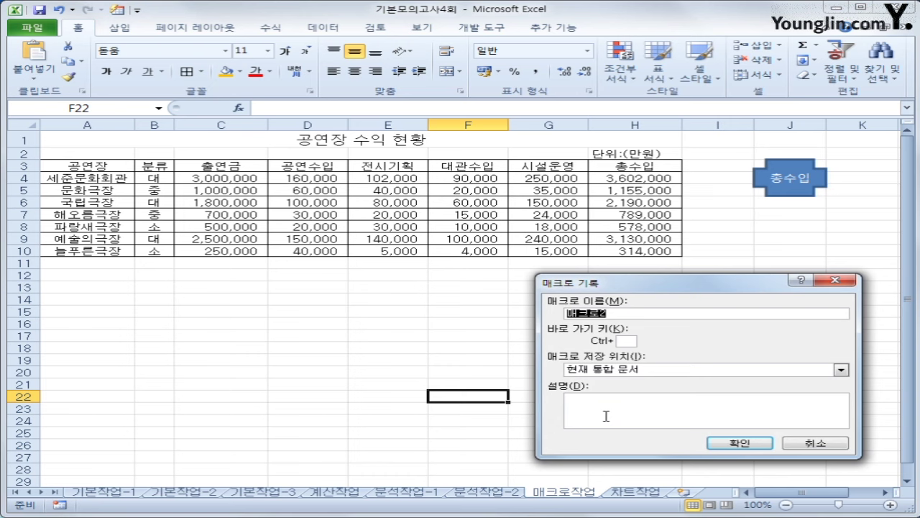
text(서식)
click(733, 443)
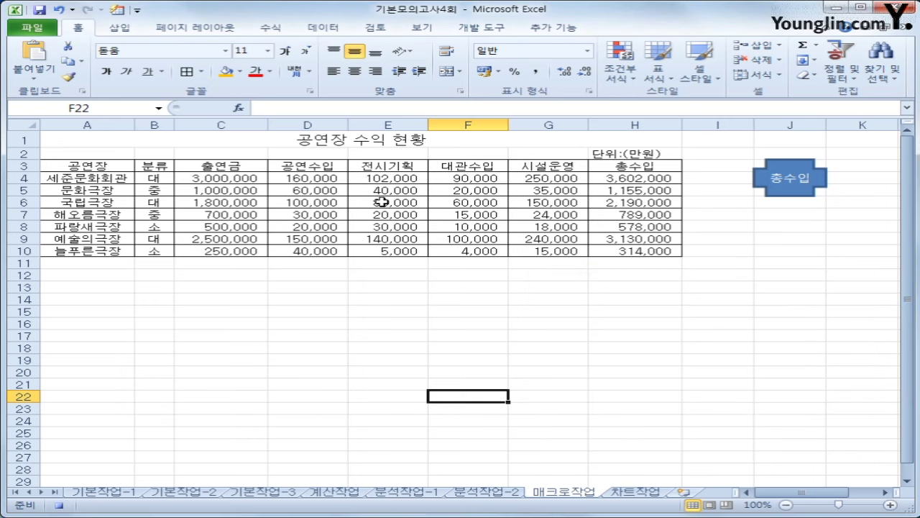
Step: Apply the 회계 number format to C4:G10 and stop recording the macro
click(220, 175)
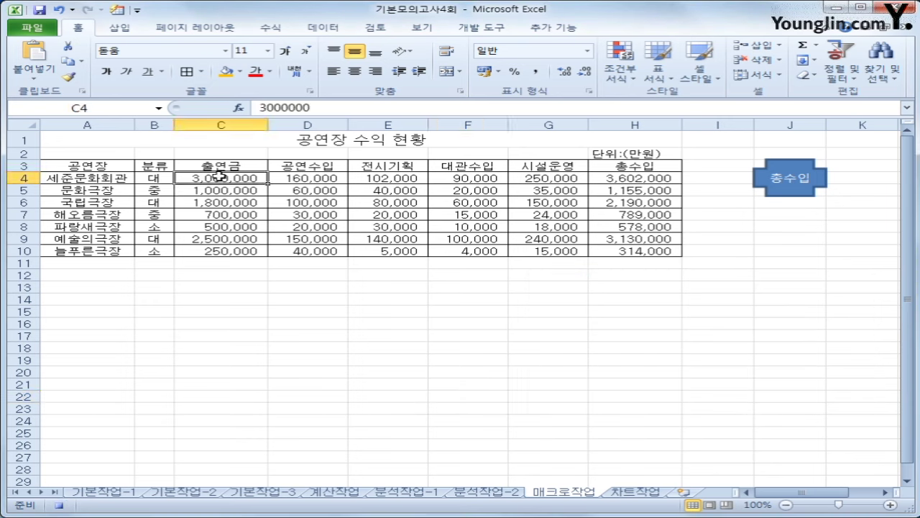
drag(219, 175, 513, 257)
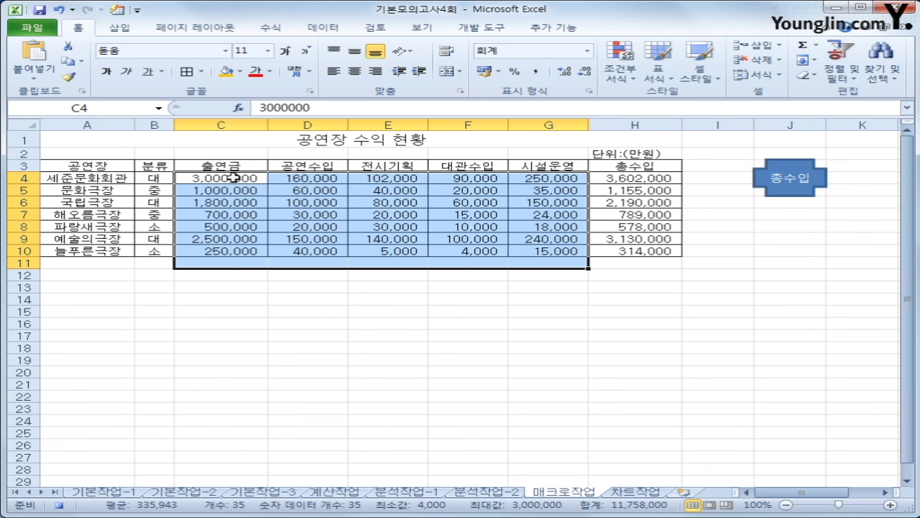
drag(234, 177, 527, 251)
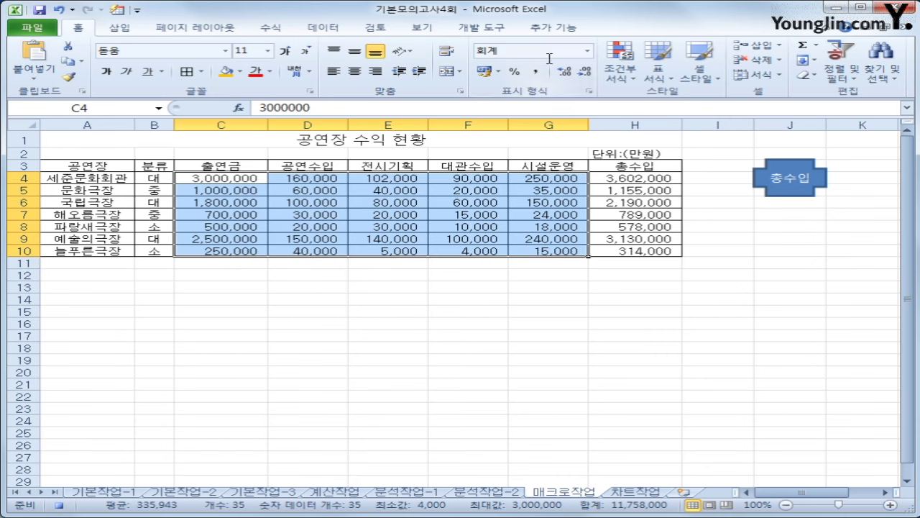
click(588, 51)
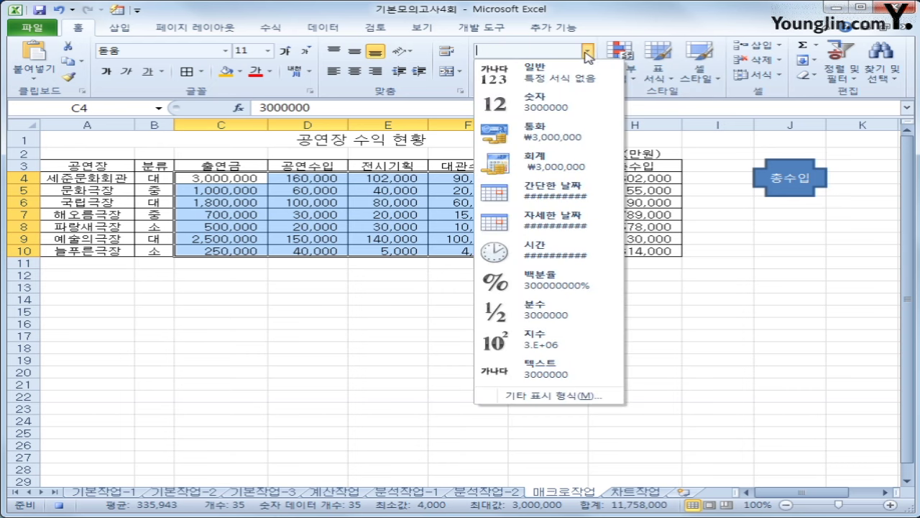
click(533, 167)
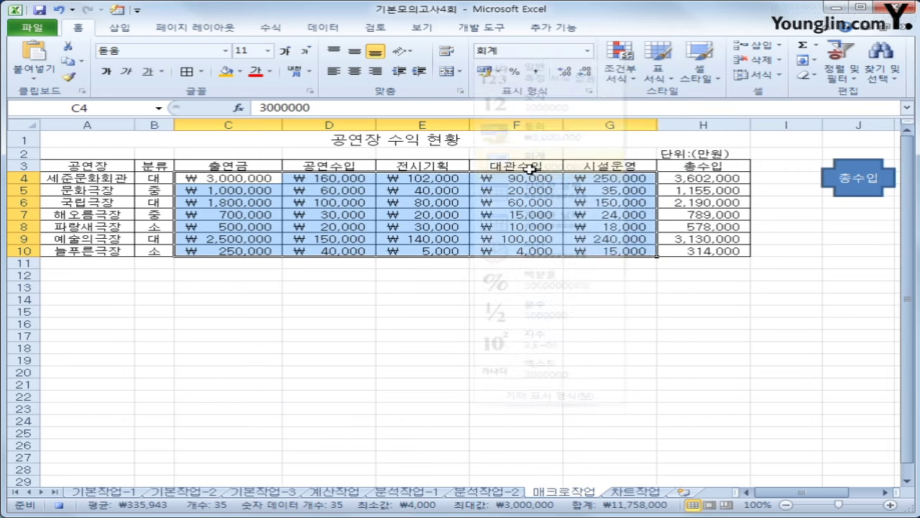
click(588, 250)
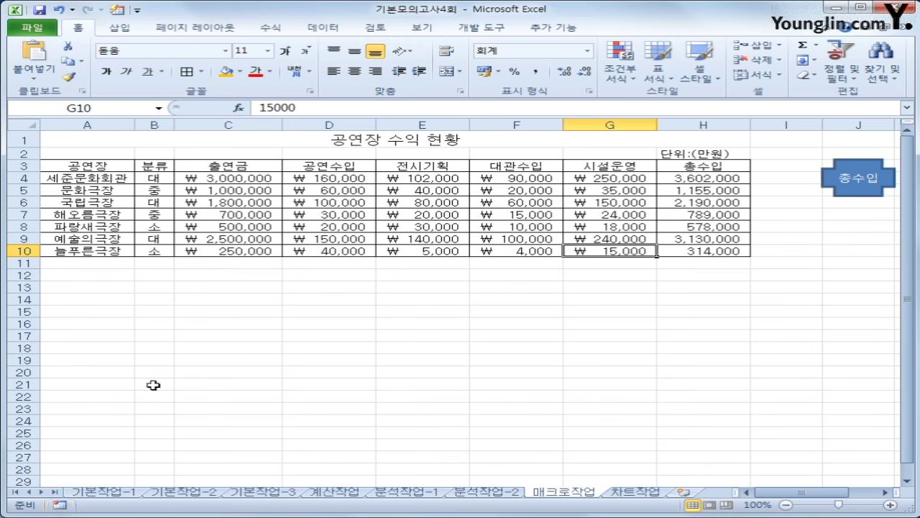
Step: Draw a 육각형 shape of about 1.43 × 2.12 cm over cells J7:J9 and label it 서식
click(123, 27)
click(210, 46)
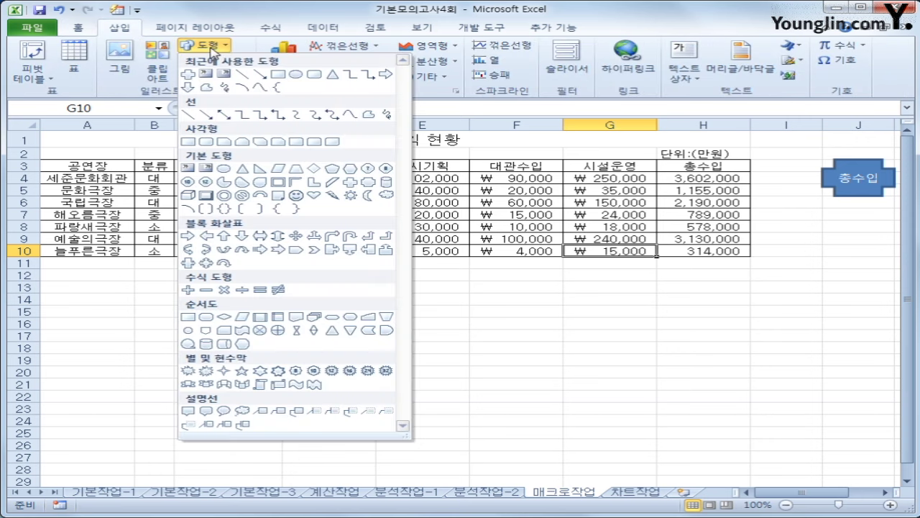
click(349, 169)
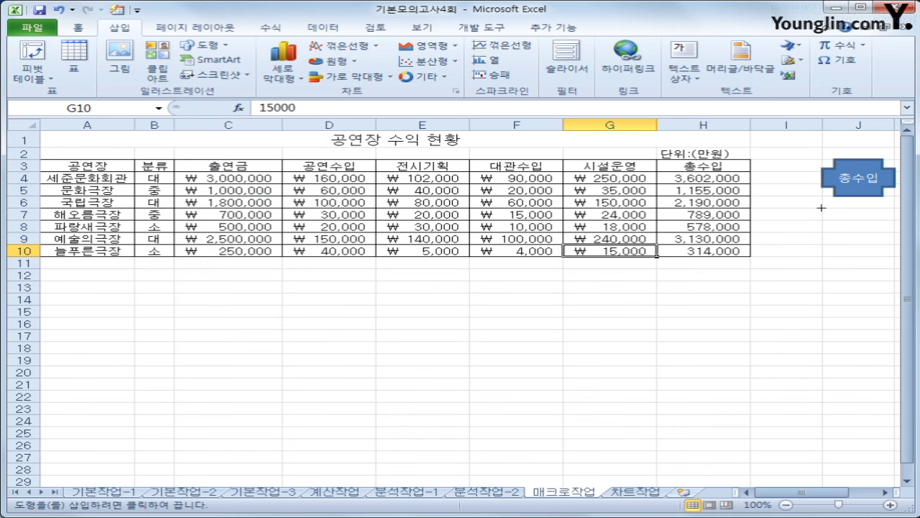
mouse_move(821, 208)
mouse_down()
mouse_move(850, 213)
mouse_move(859, 237)
mouse_move(876, 243)
mouse_up()
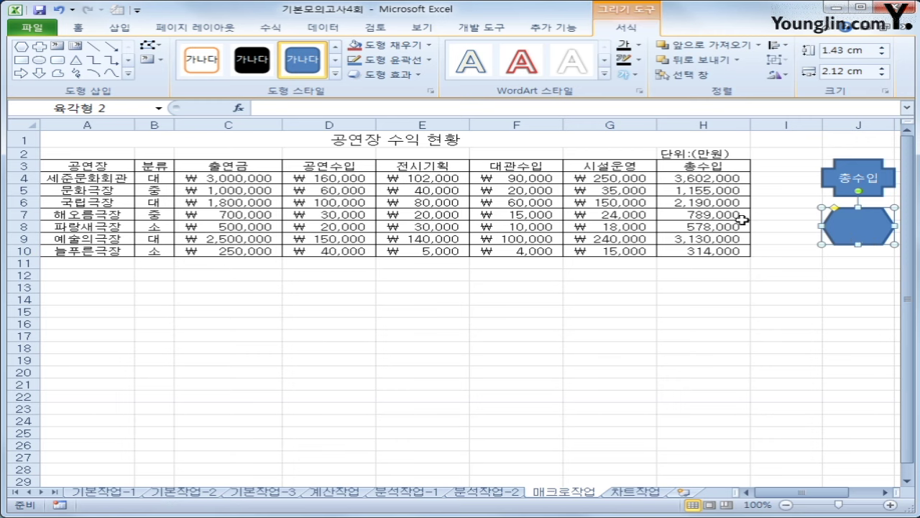
text(서식)
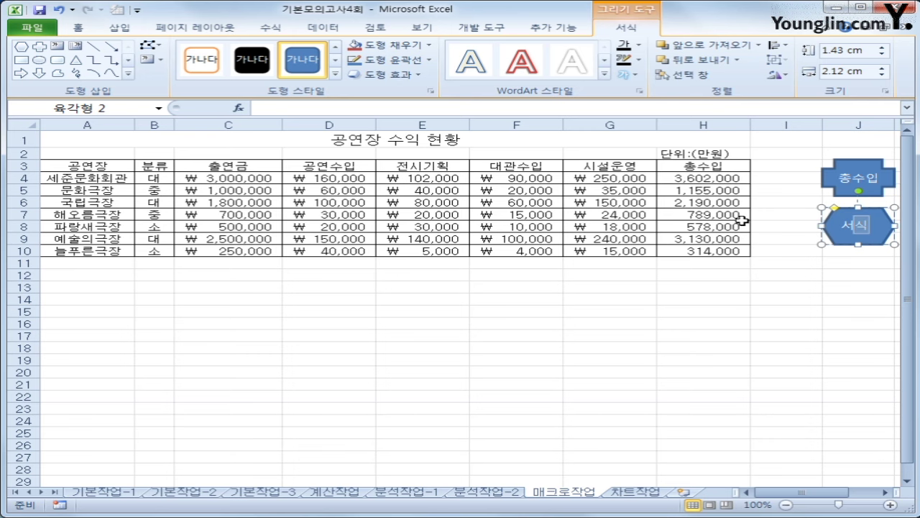
click(740, 221)
Step: Assign the 서식 macro to the hexagon and centre its label horizontally and vertically
click(847, 232)
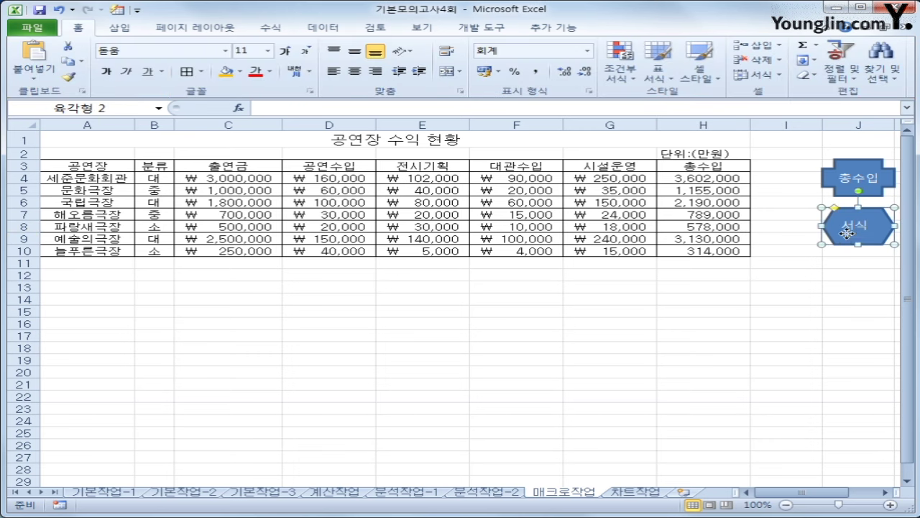
right_click(846, 232)
click(476, 320)
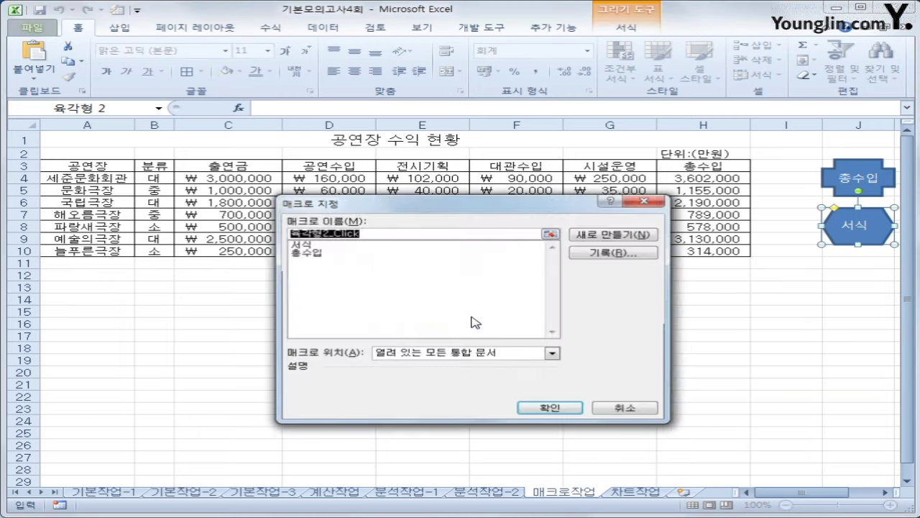
click(327, 245)
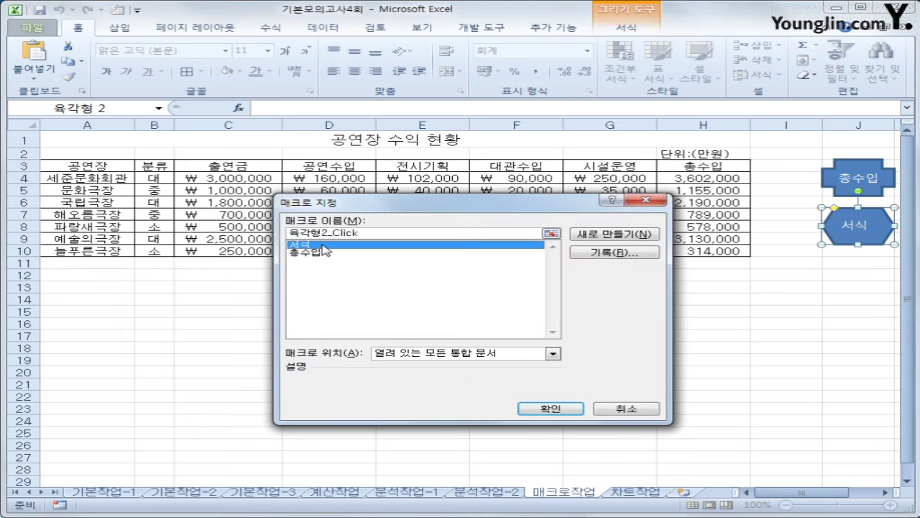
click(551, 408)
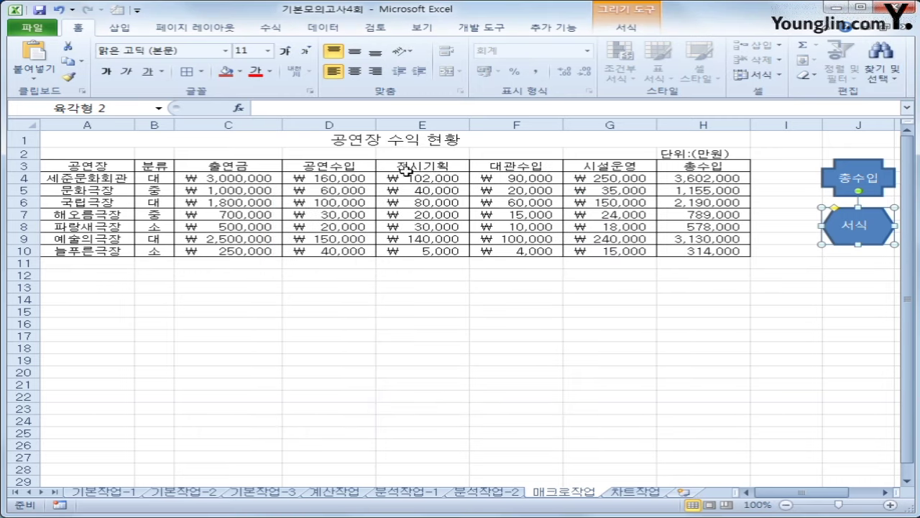
click(355, 52)
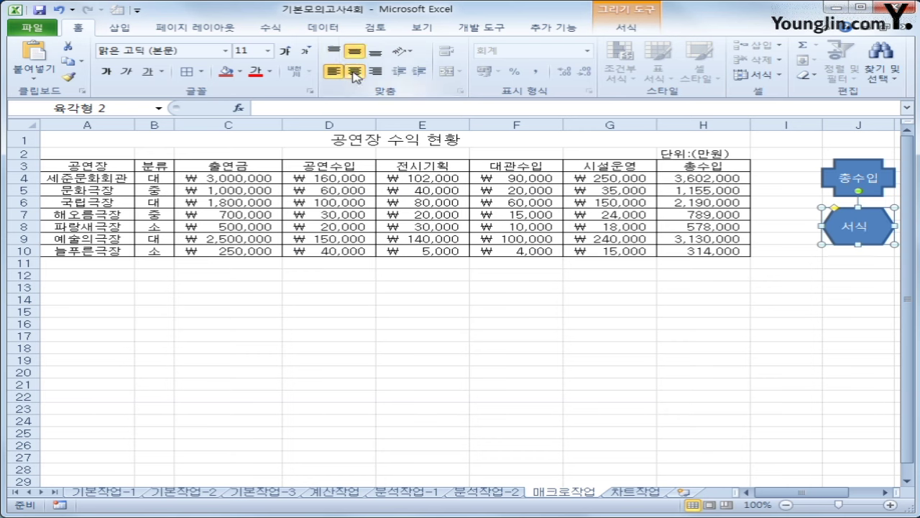
click(354, 72)
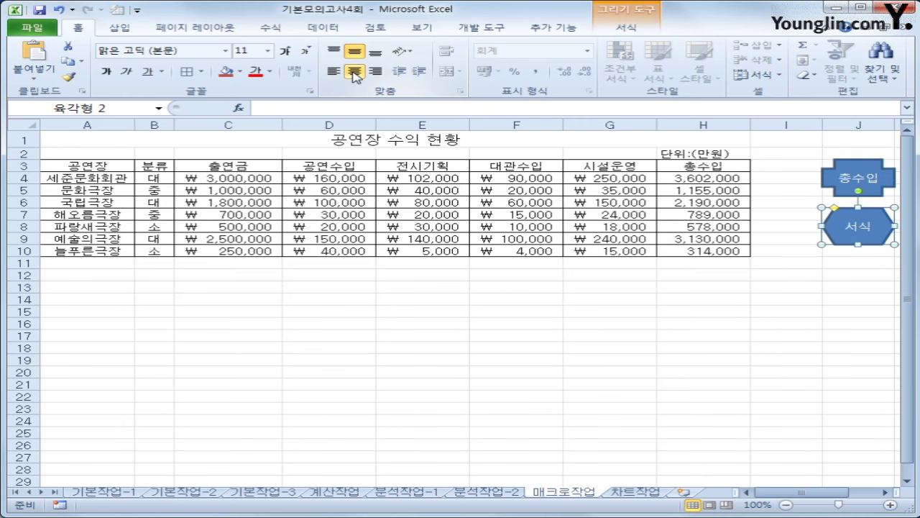
Step: On the 차트작업 sheet, add the 수입금액 data in E3:E8 to the chart as a new series
click(629, 491)
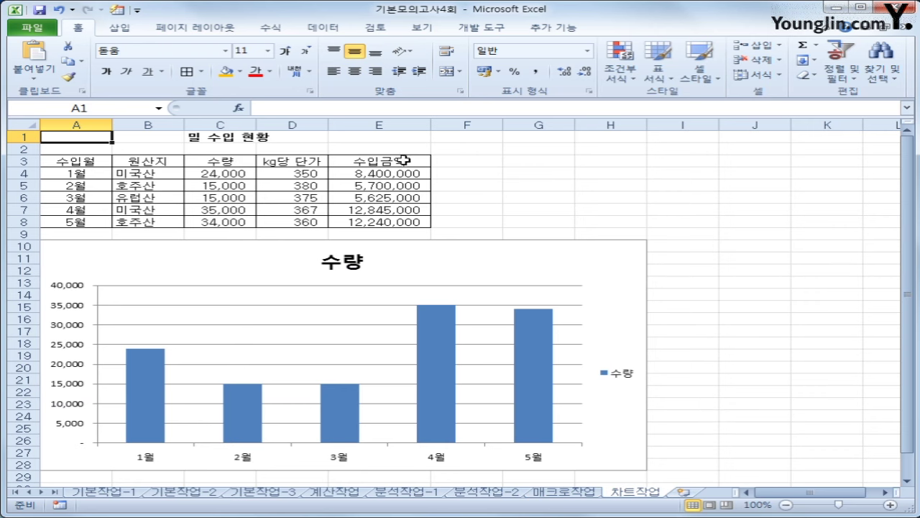
drag(404, 159, 406, 220)
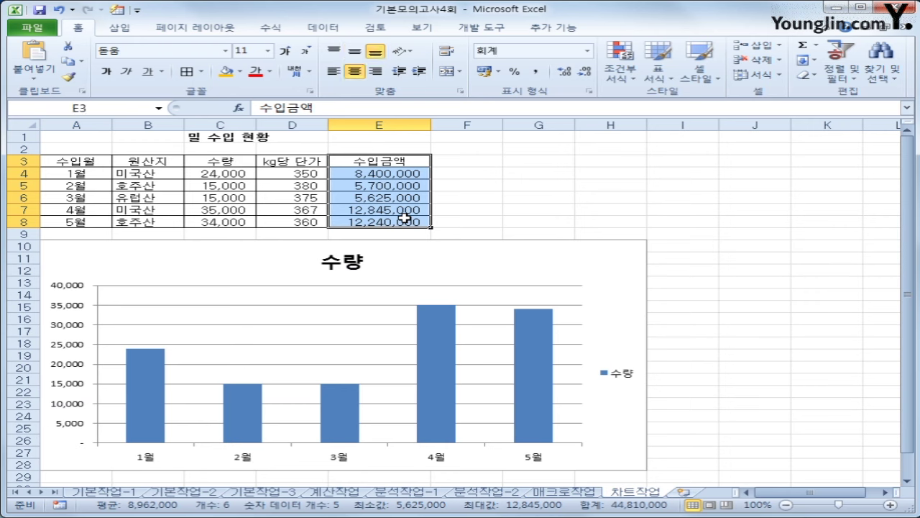
key(ctrl+c)
click(611, 269)
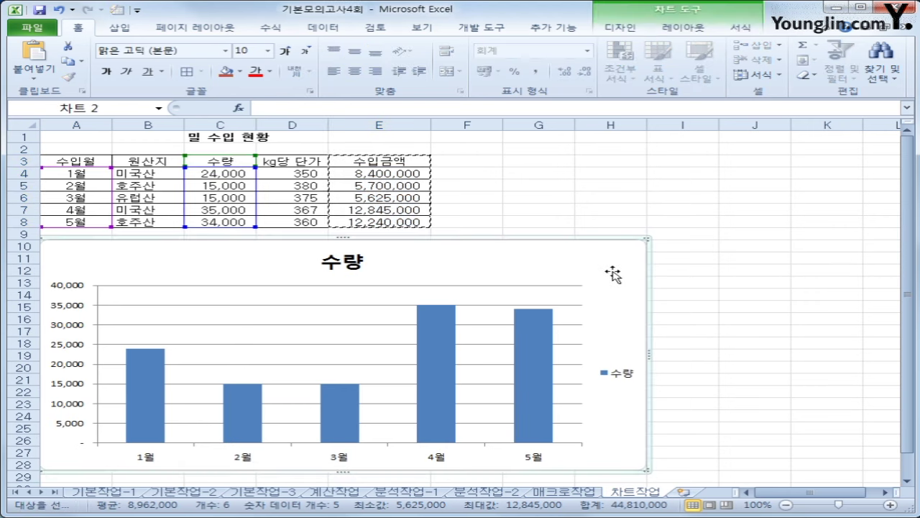
key(ctrl+v)
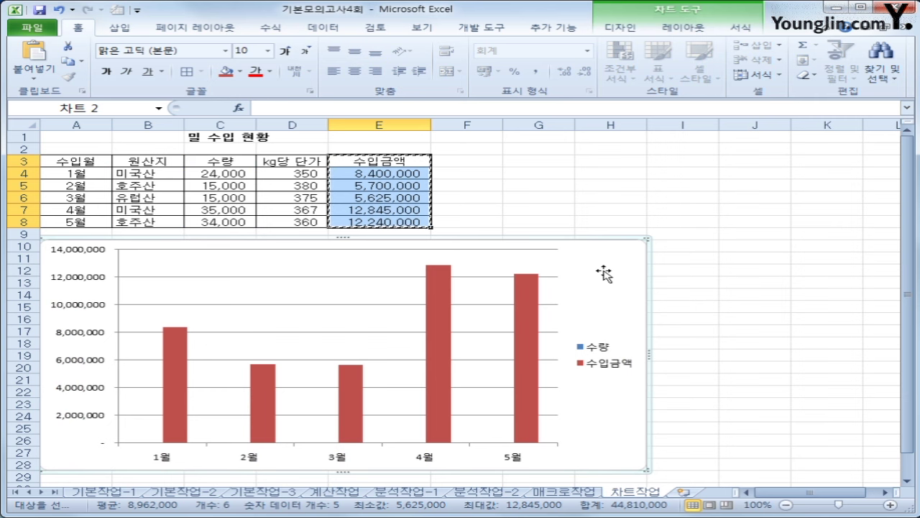
Step: Change the whole chart's type from clustered columns to a 꺾은선형 line chart with markers
right_click(606, 275)
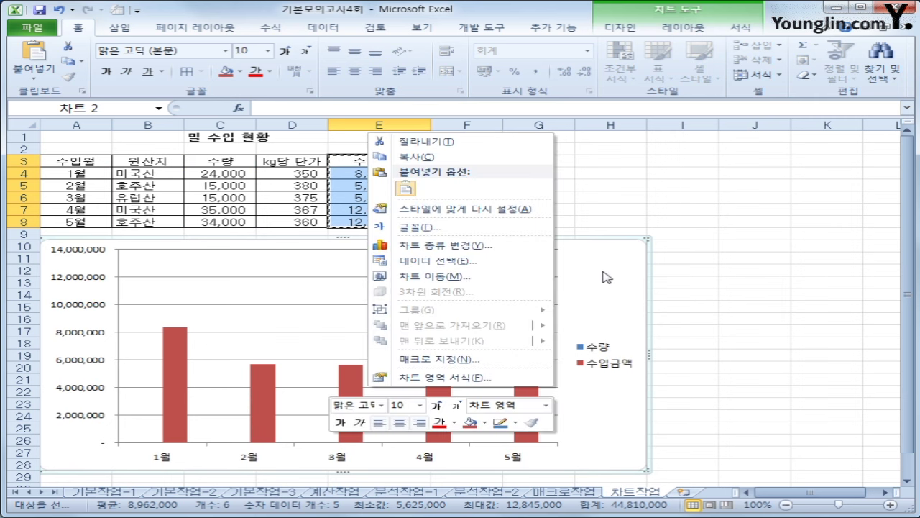
click(489, 259)
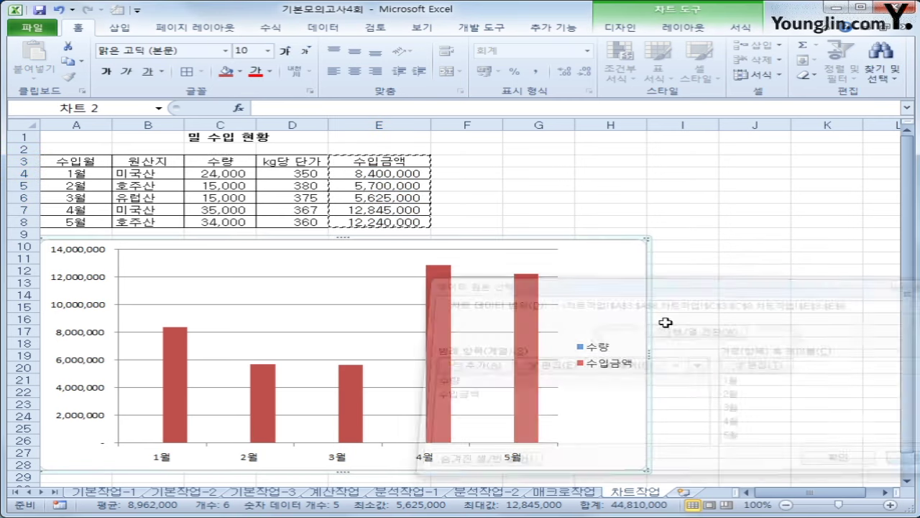
right_click(600, 265)
click(460, 240)
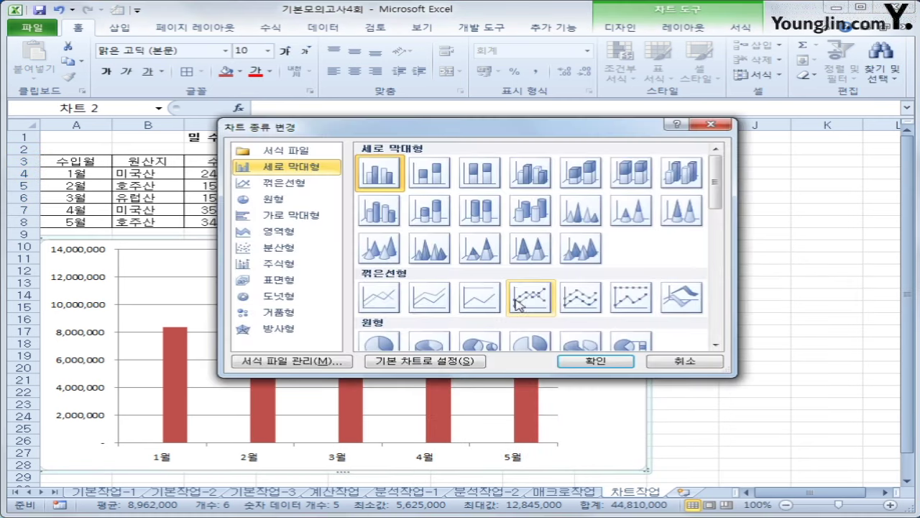
click(519, 302)
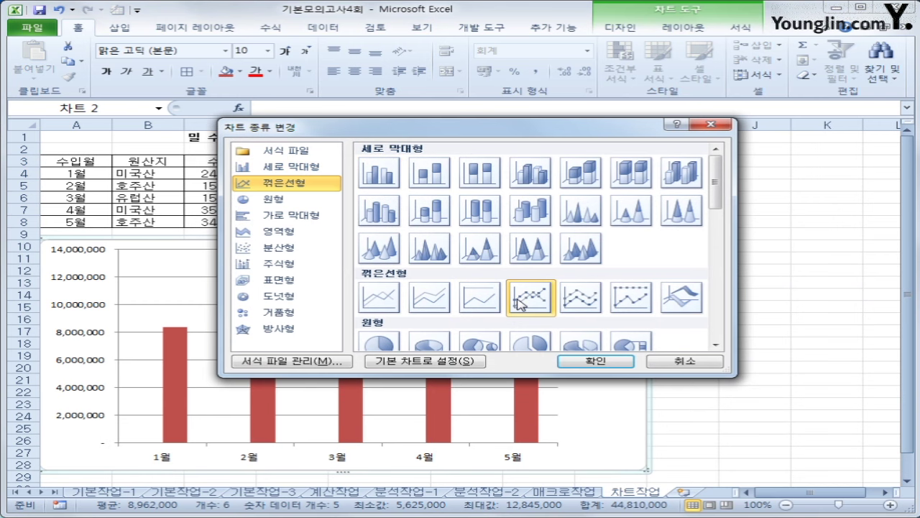
click(570, 363)
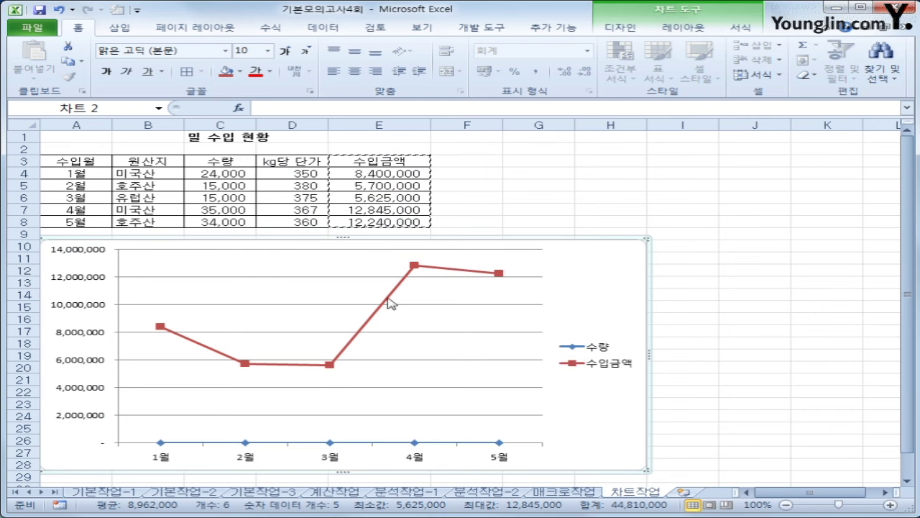
Step: Plot the 수입금액 series on the secondary axis (보조 축)
click(414, 264)
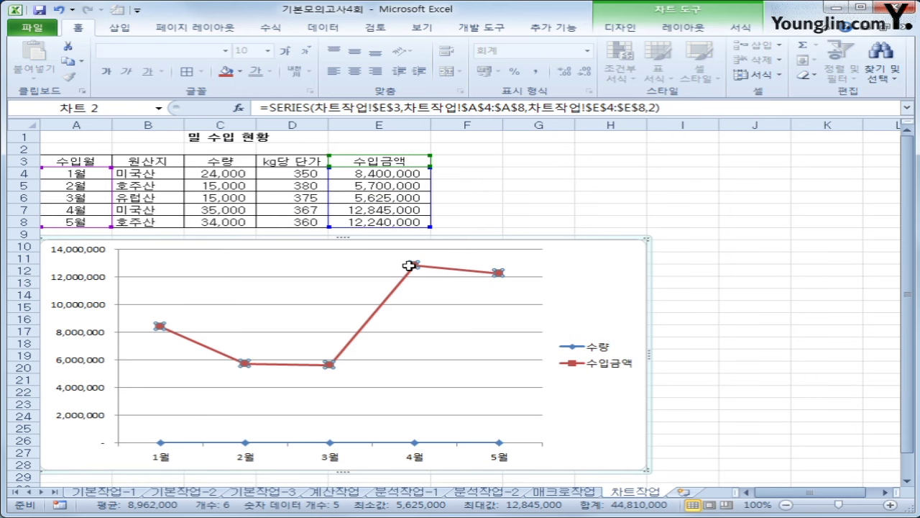
right_click(413, 265)
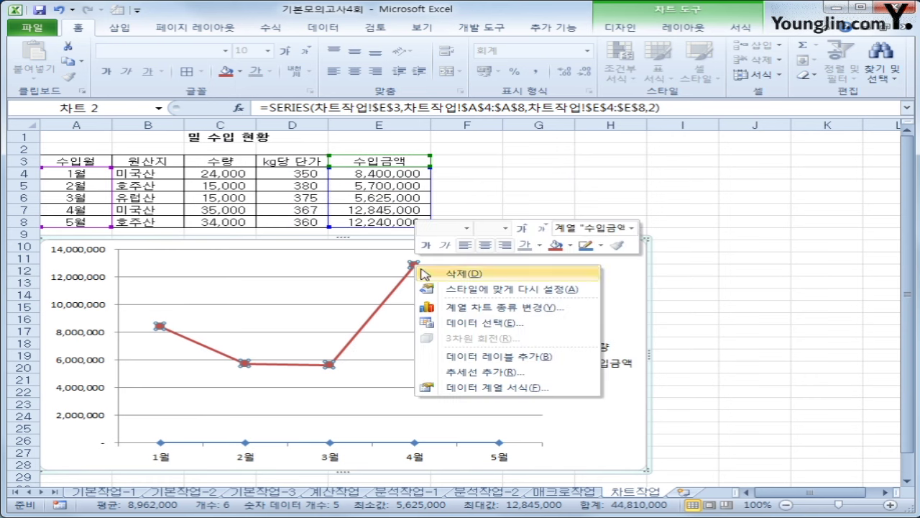
click(486, 389)
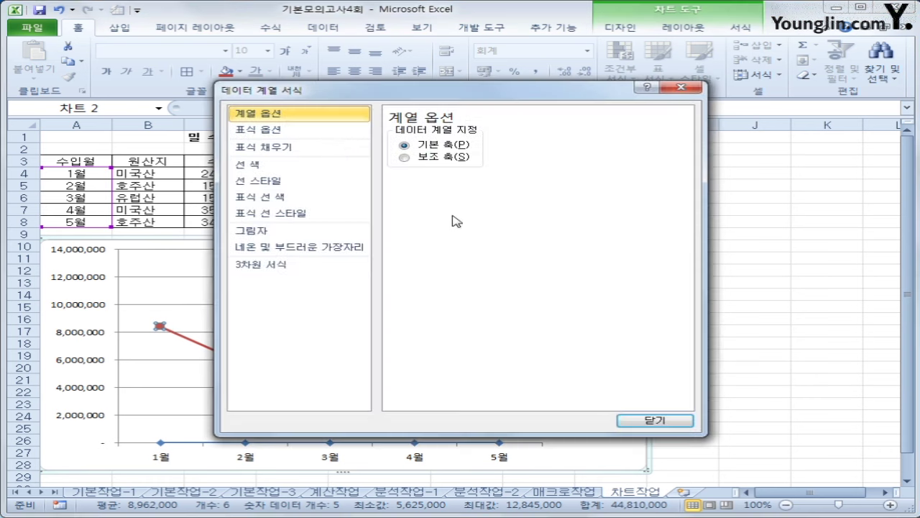
click(435, 164)
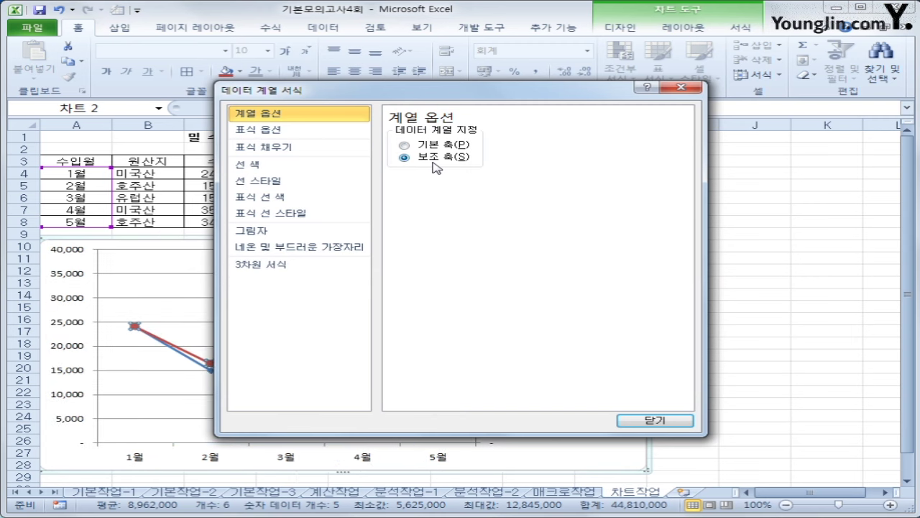
click(661, 420)
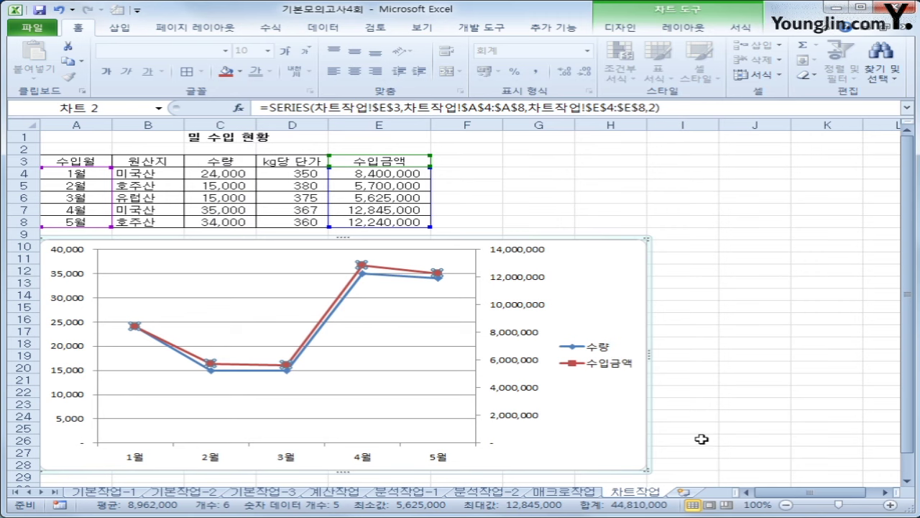
Step: Set the secondary vertical axis display unit to 천, keeping the unit label shown on the chart
click(516, 307)
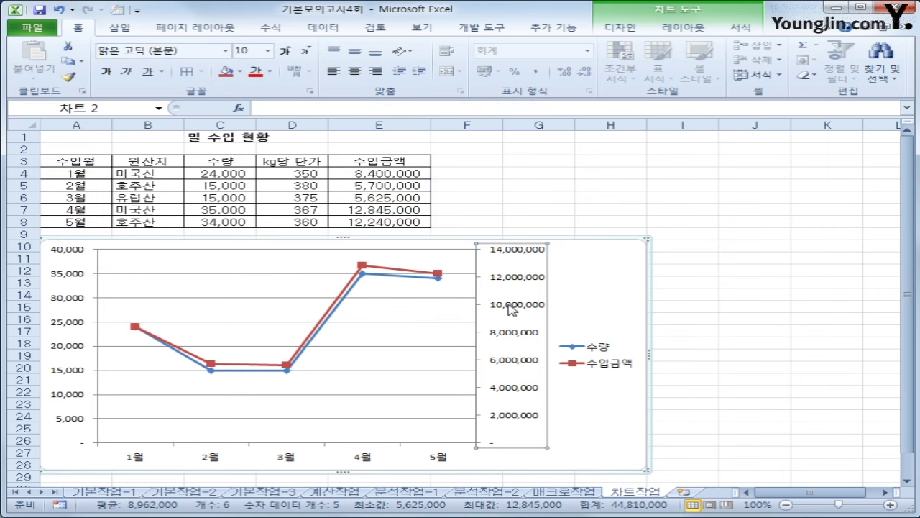
right_click(514, 309)
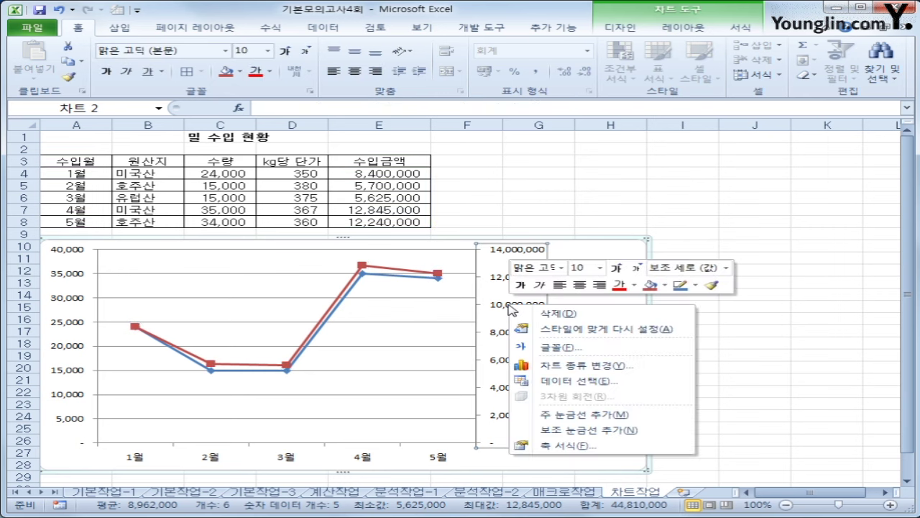
click(566, 447)
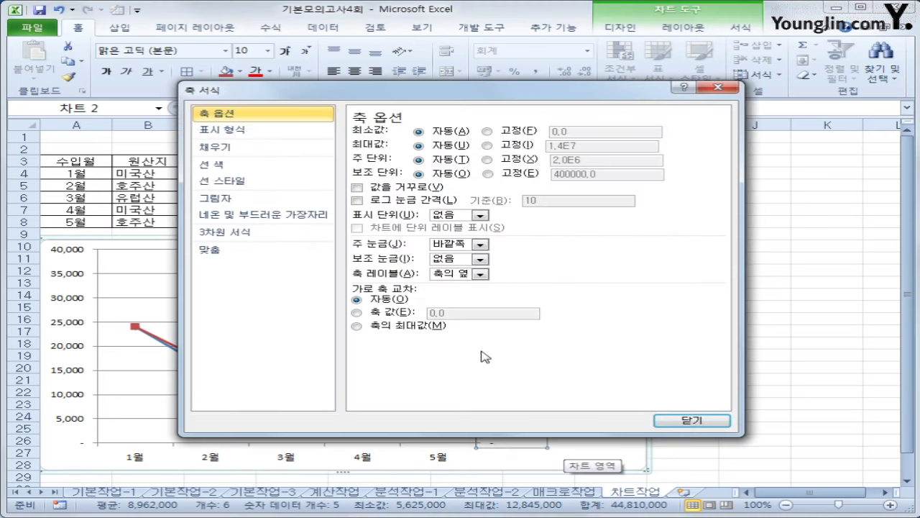
click(479, 215)
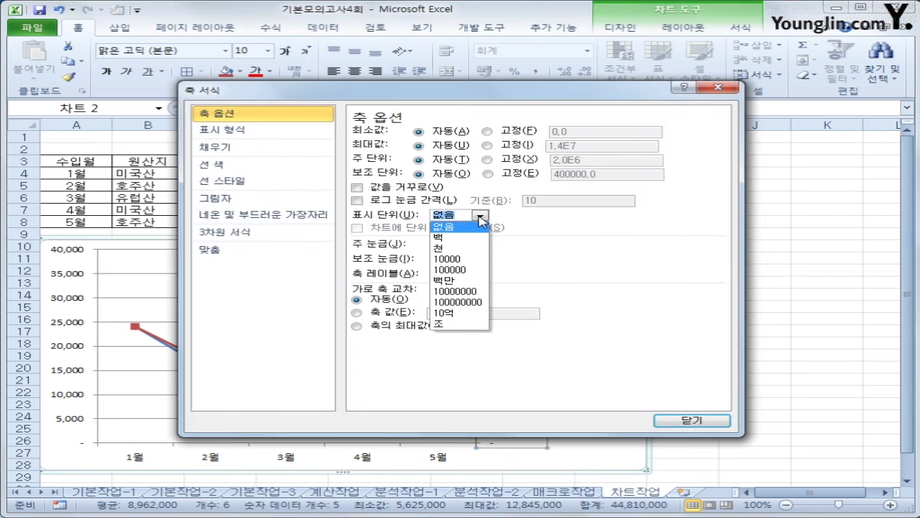
click(463, 250)
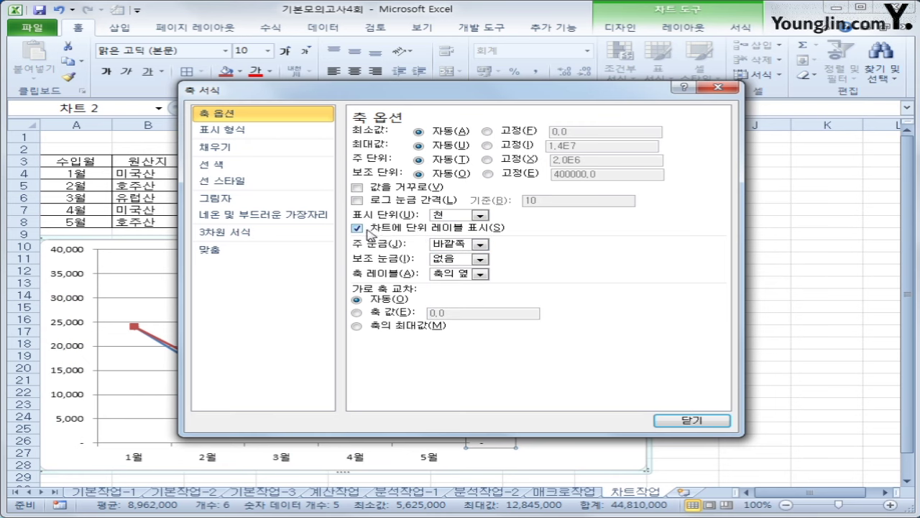
click(679, 420)
click(739, 417)
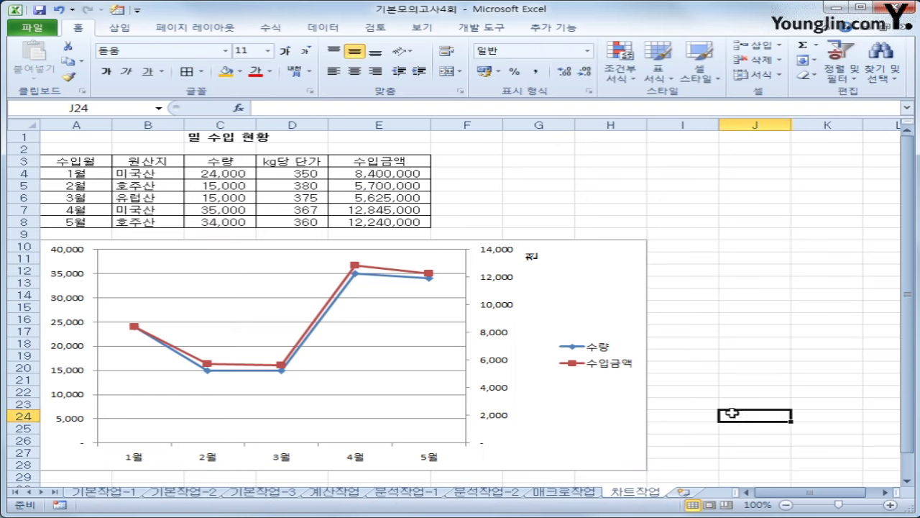
Step: Change the text direction of the secondary axis's 천 unit label to 가로 (horizontal)
click(568, 309)
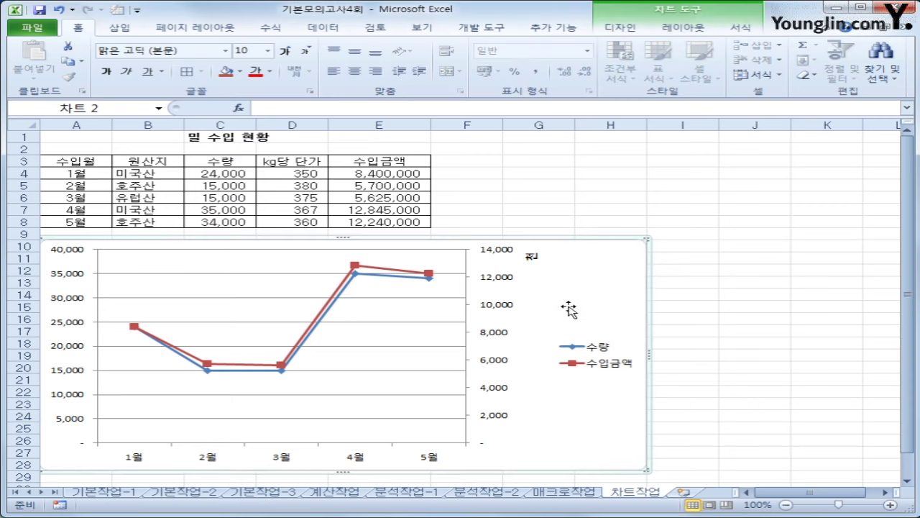
click(532, 256)
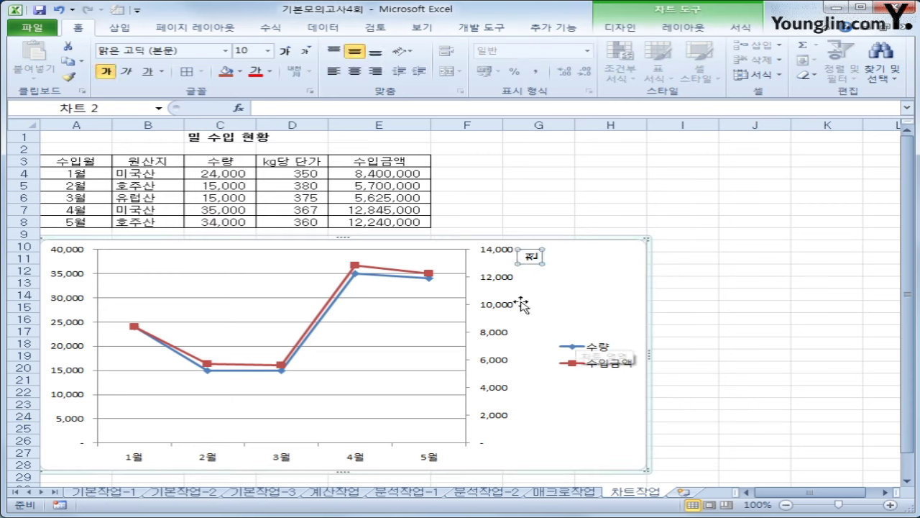
right_click(530, 257)
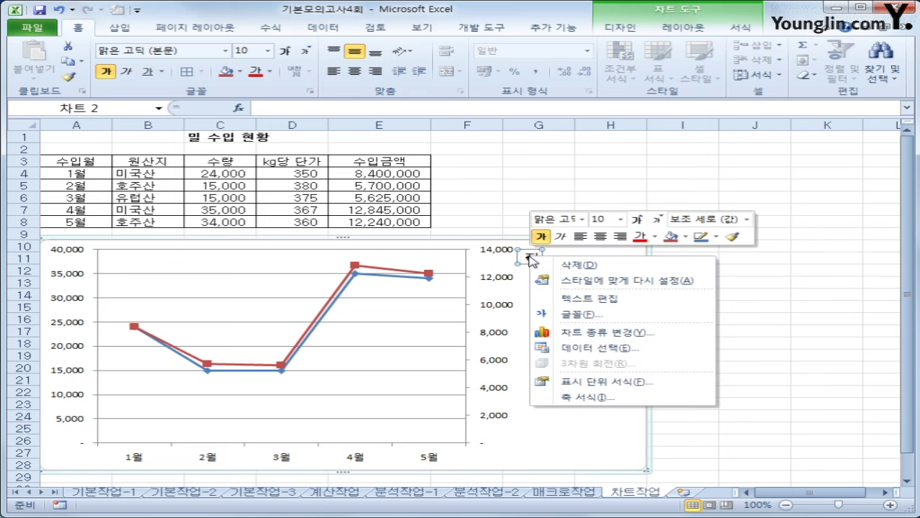
click(575, 382)
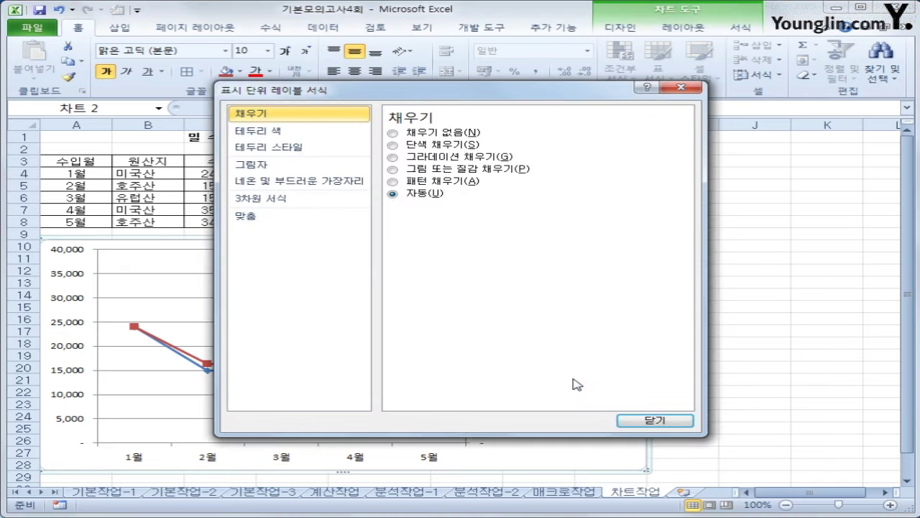
click(318, 215)
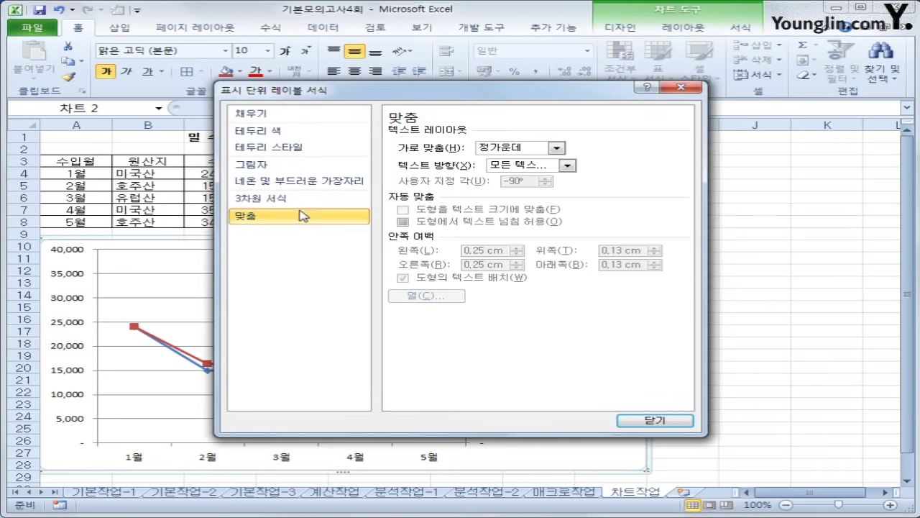
click(528, 165)
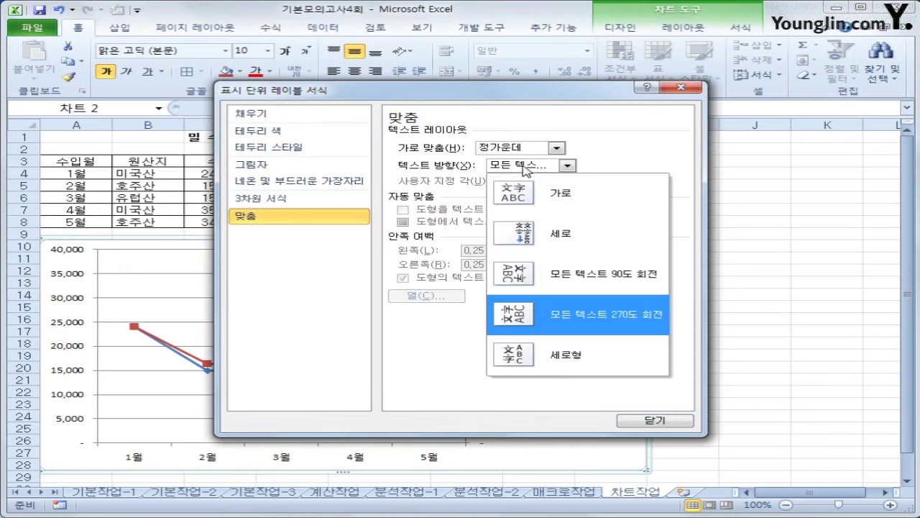
click(540, 207)
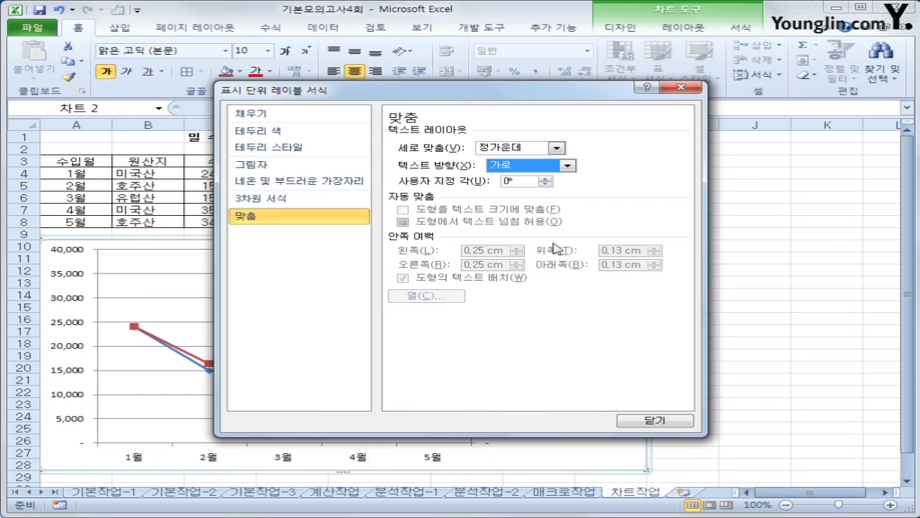
click(653, 421)
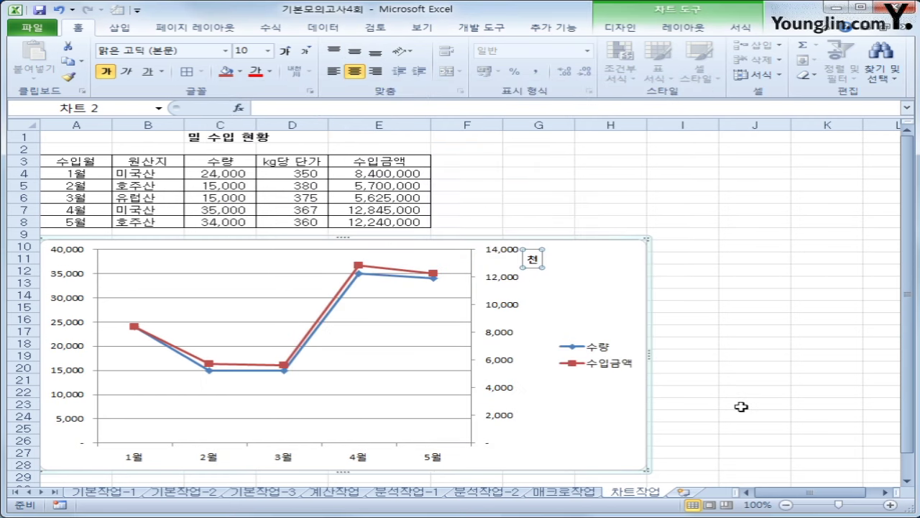
Step: Add a chart title above the plot (차트 위) reading "밀 수입 현황"
click(591, 303)
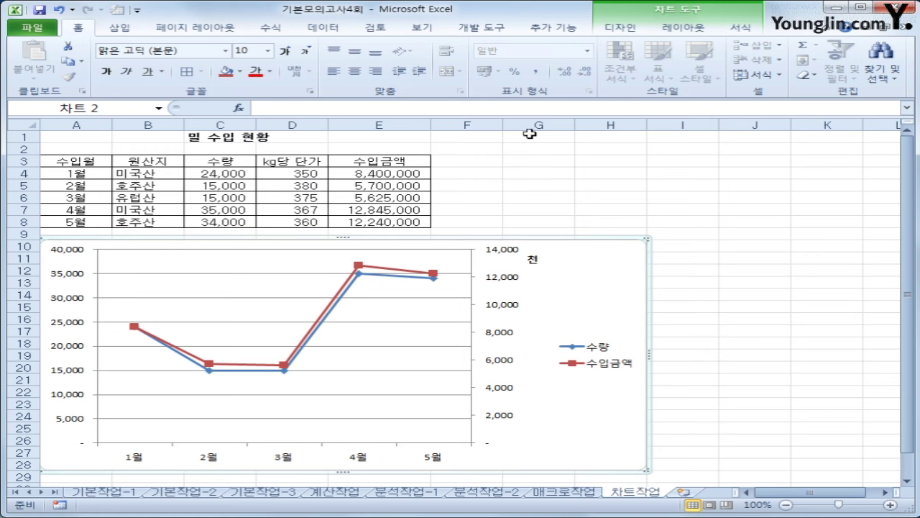
click(684, 30)
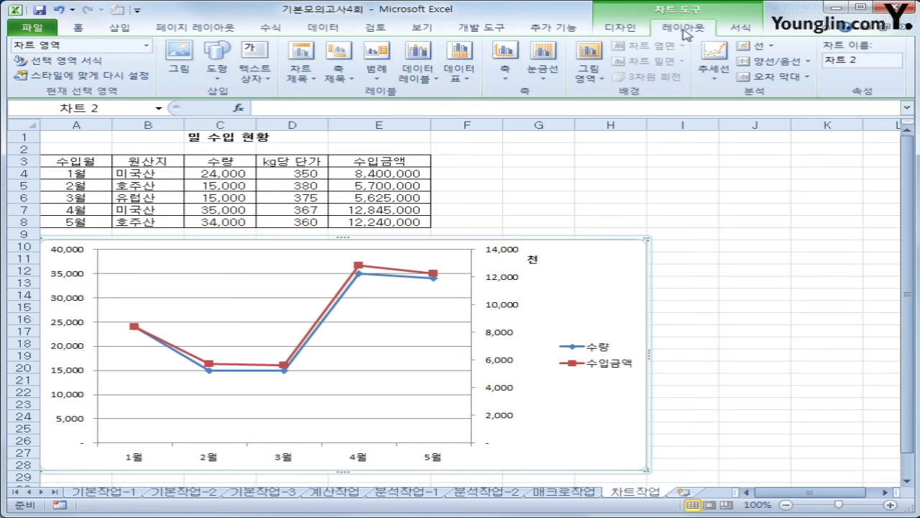
click(296, 75)
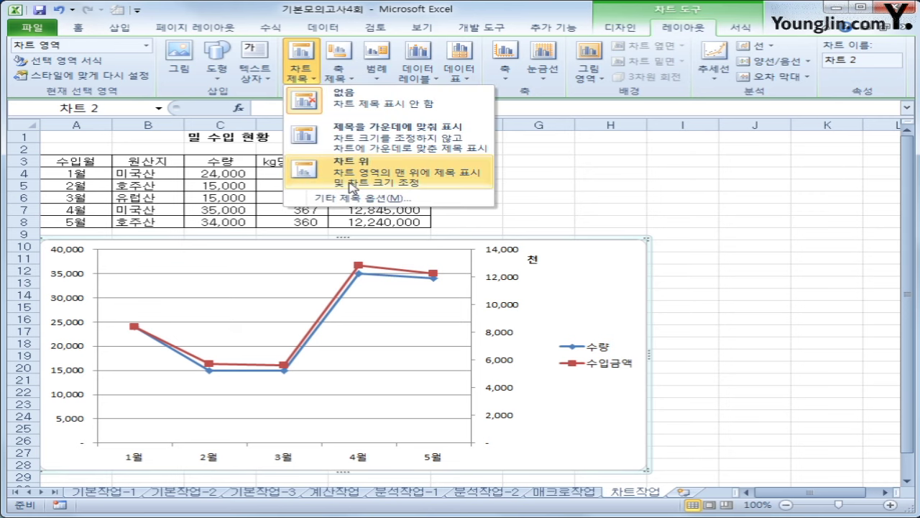
click(353, 187)
drag(297, 263, 375, 267)
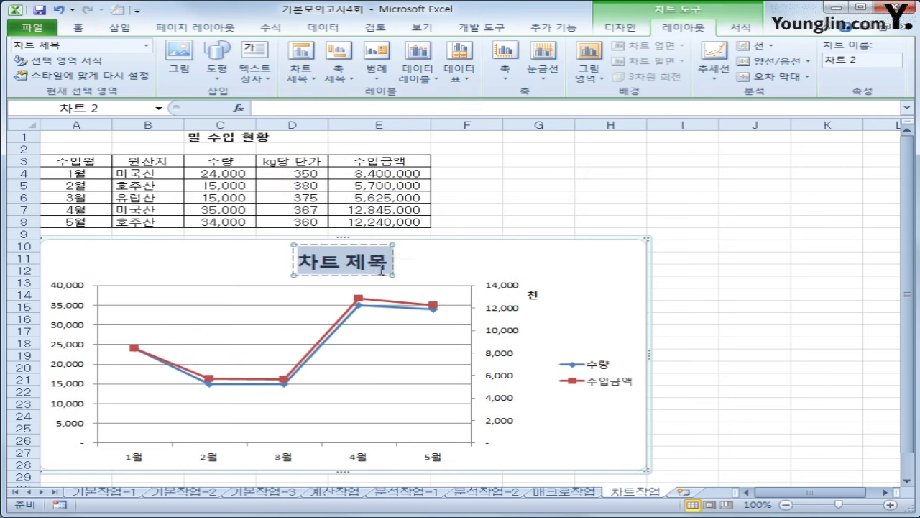
text(밀 수입)
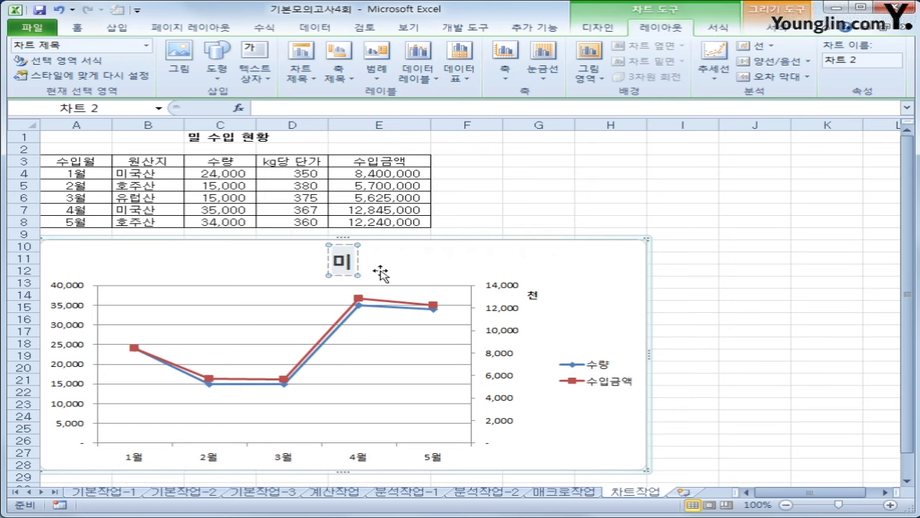
text( 현황)
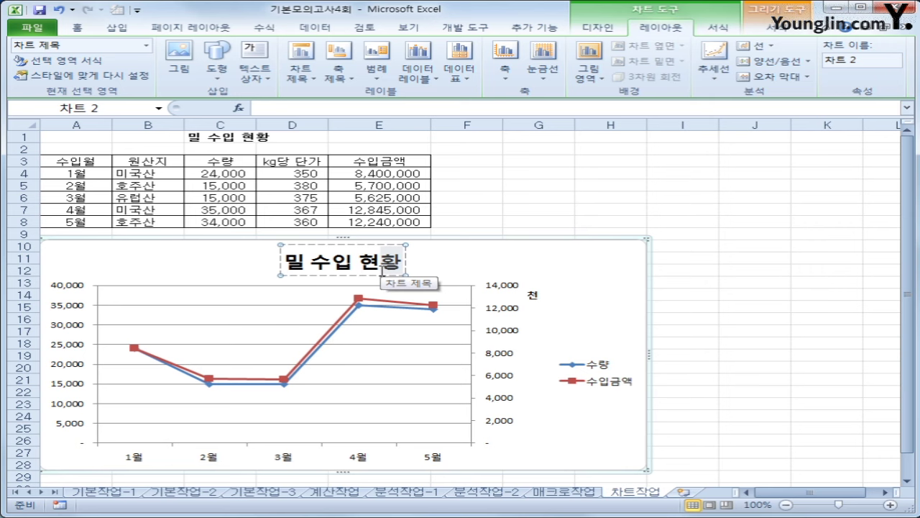
Step: Add a 세로 제목 title to the primary vertical axis with the text "수량"
click(340, 72)
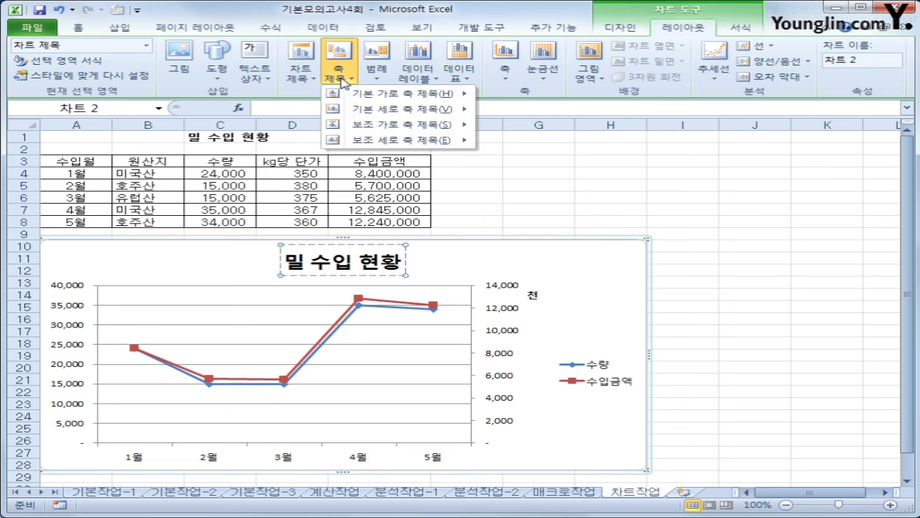
mouse_move(365, 113)
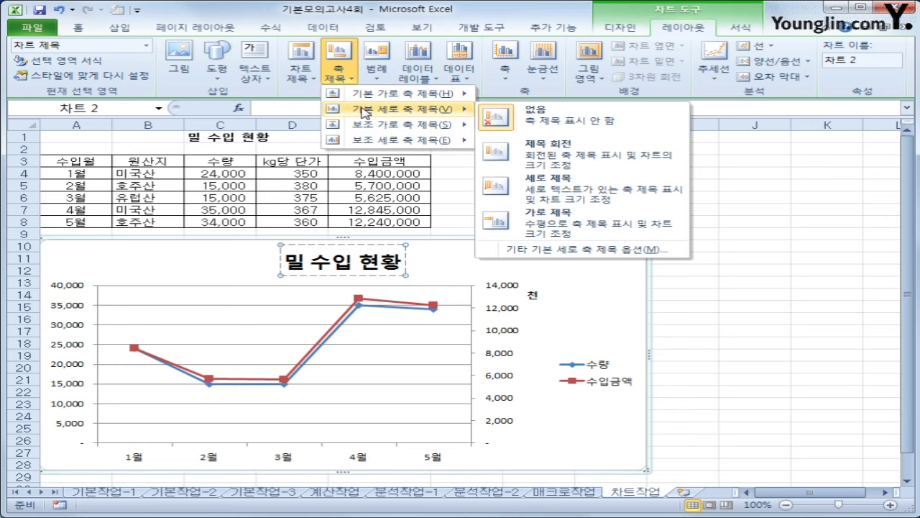
click(548, 196)
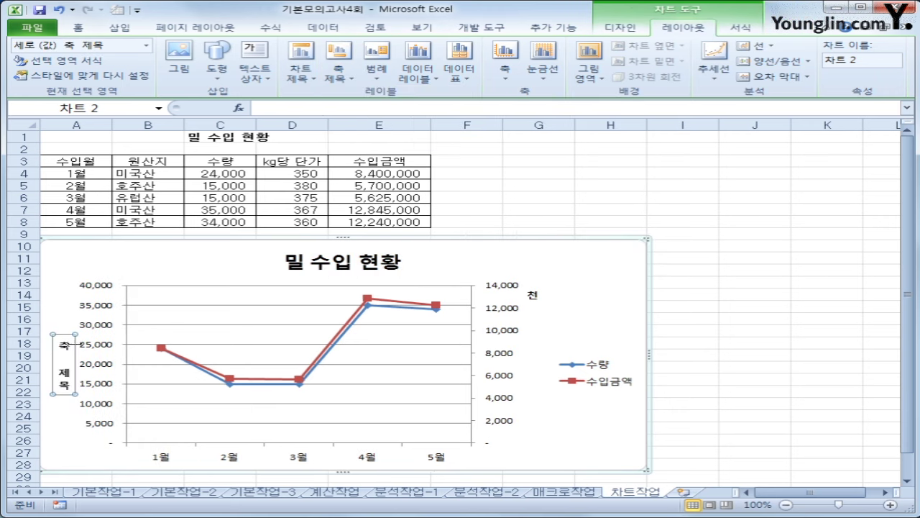
drag(66, 339, 84, 394)
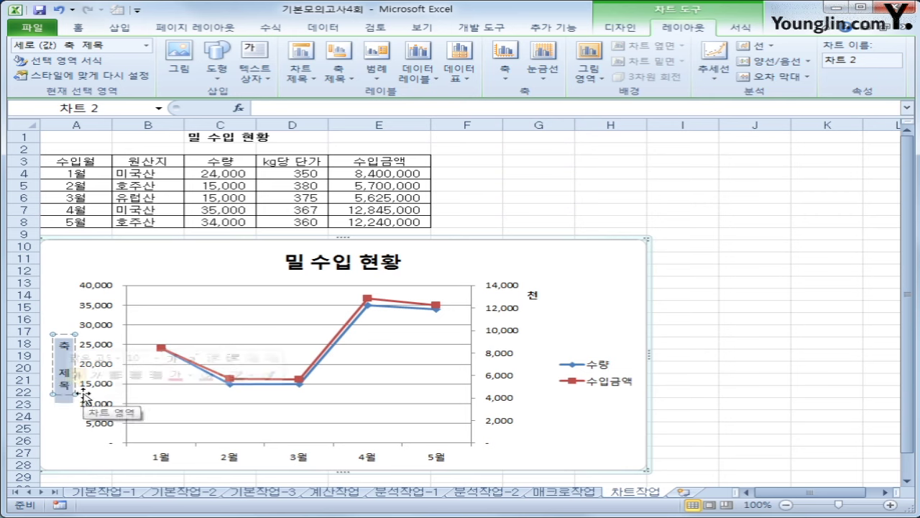
text(수량)
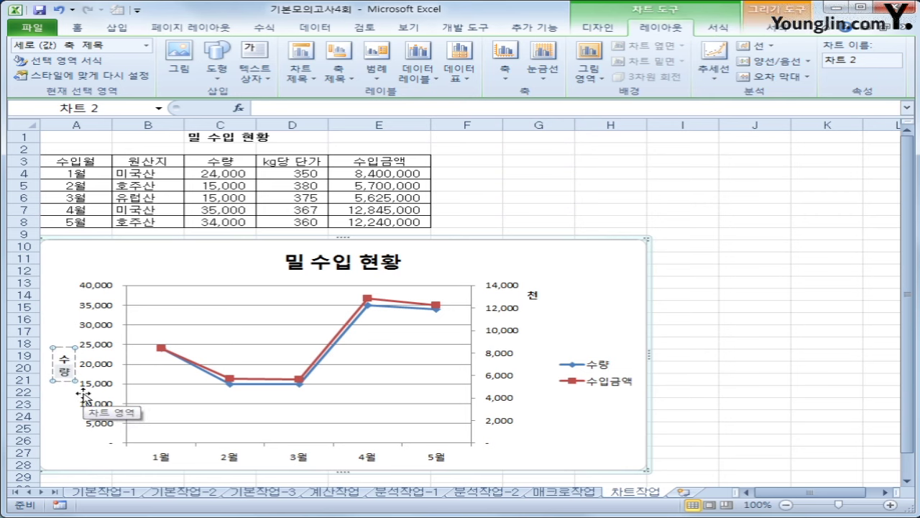
Step: Add a 세로 제목 title to the secondary vertical axis with the text "수입금액"
click(335, 73)
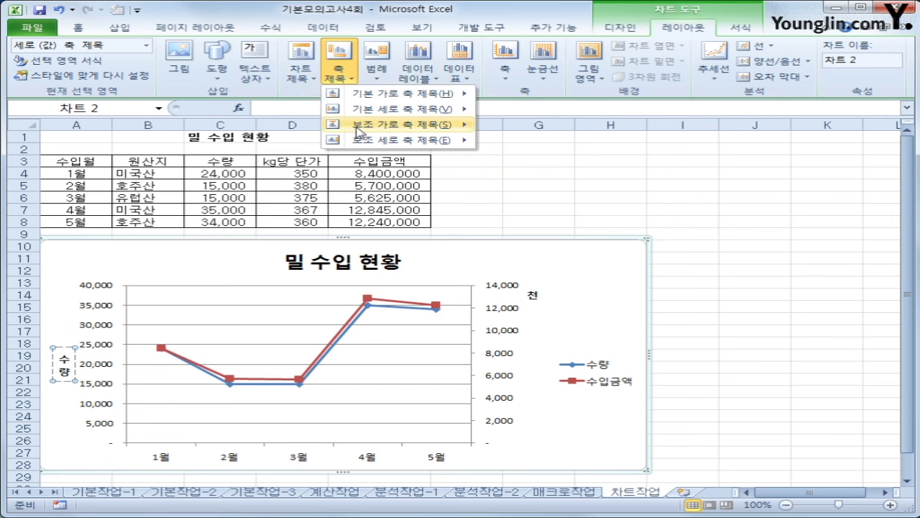
mouse_move(360, 141)
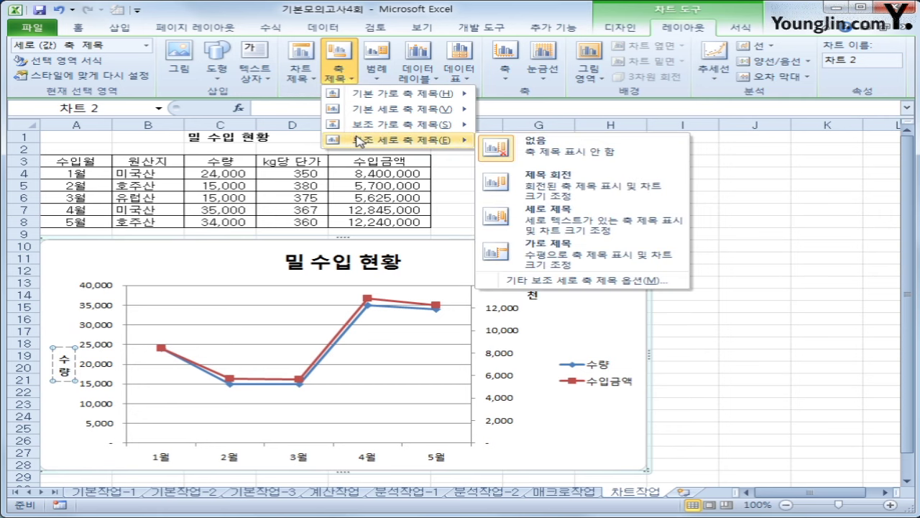
click(540, 224)
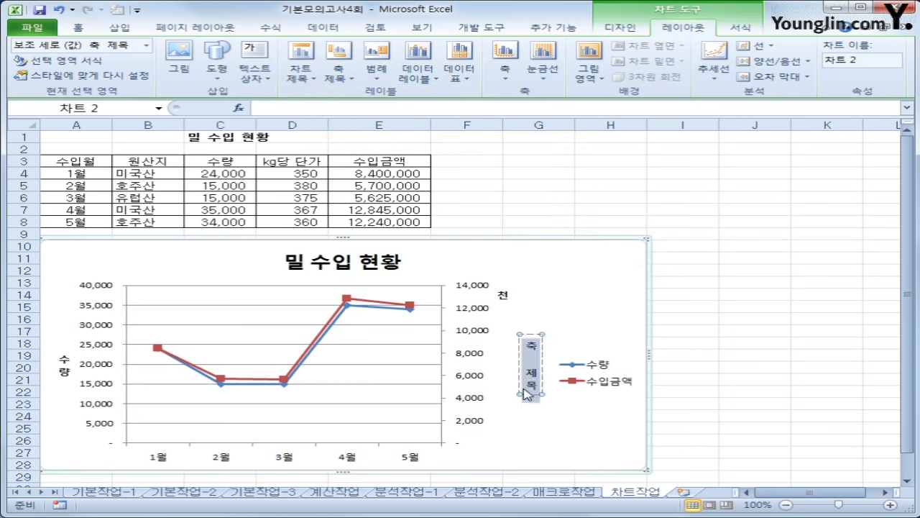
drag(528, 392, 519, 385)
text(수입금액)
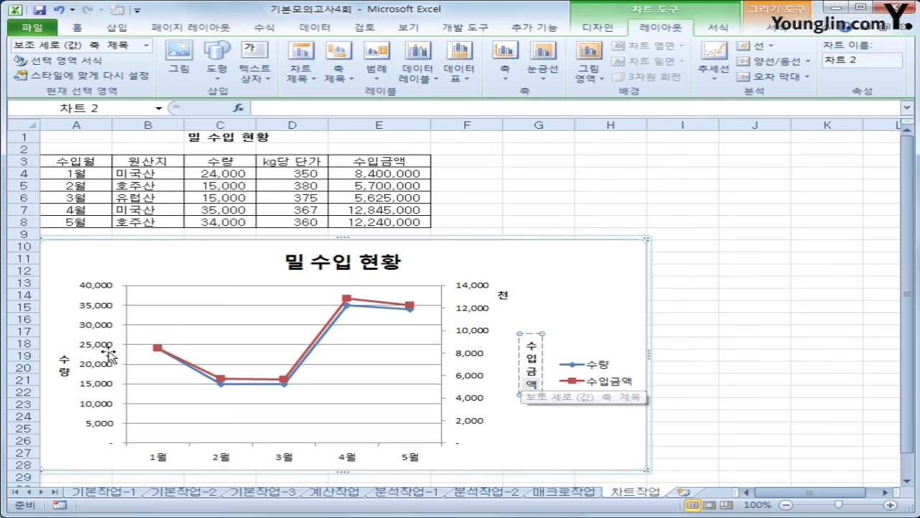
Step: Fix the primary vertical axis minimum (최소값) at 10000
click(107, 327)
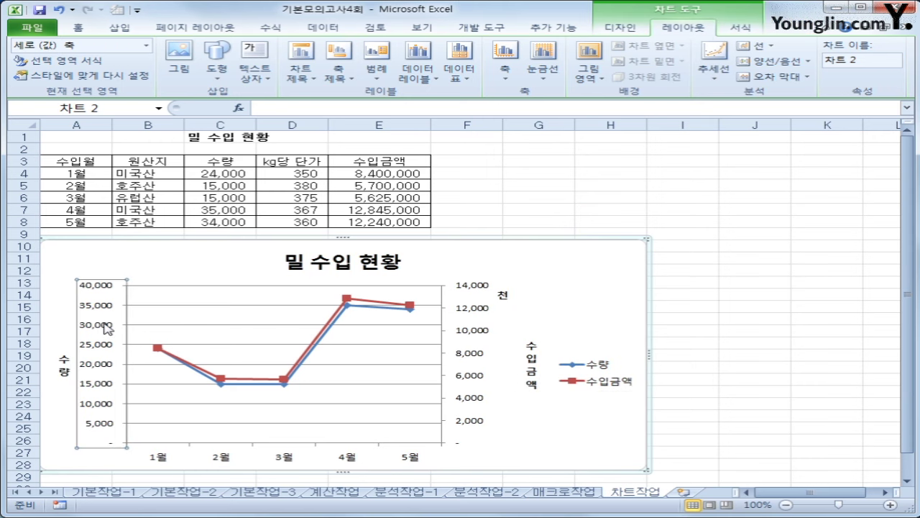
right_click(106, 328)
click(156, 469)
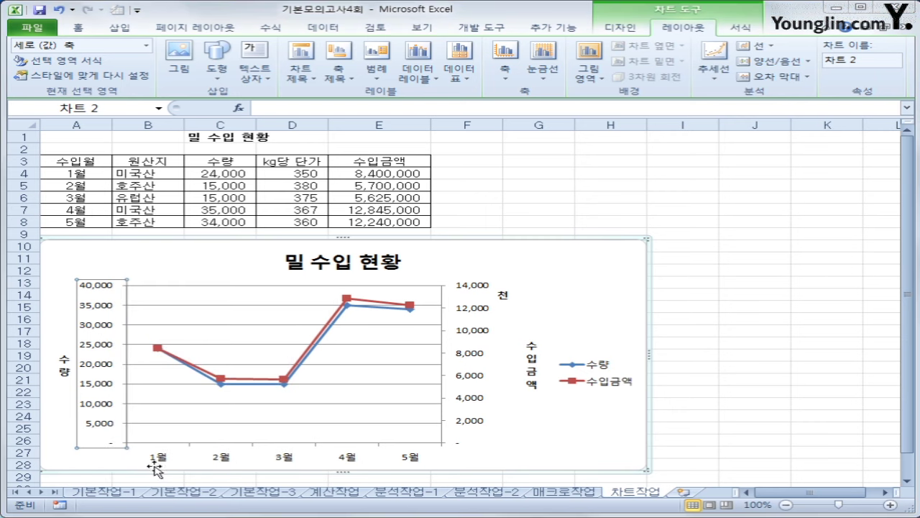
click(521, 132)
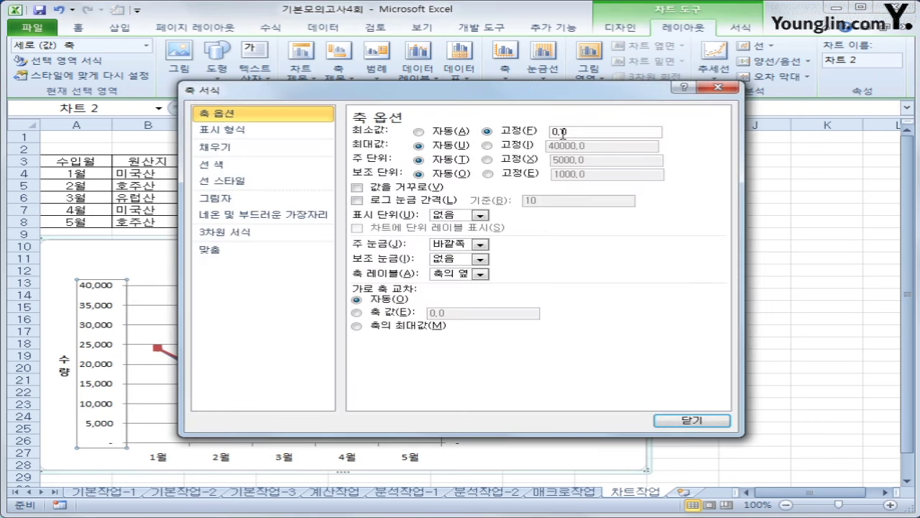
drag(562, 133, 546, 133)
text(10000)
click(720, 423)
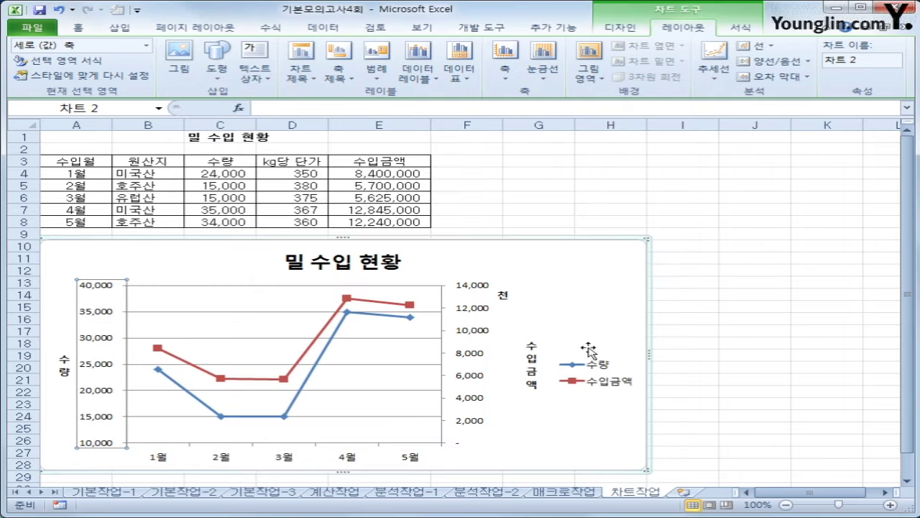
Step: Set the chart legend's position (범례 위치) to 아래쪽 so it sits below the plot
click(570, 369)
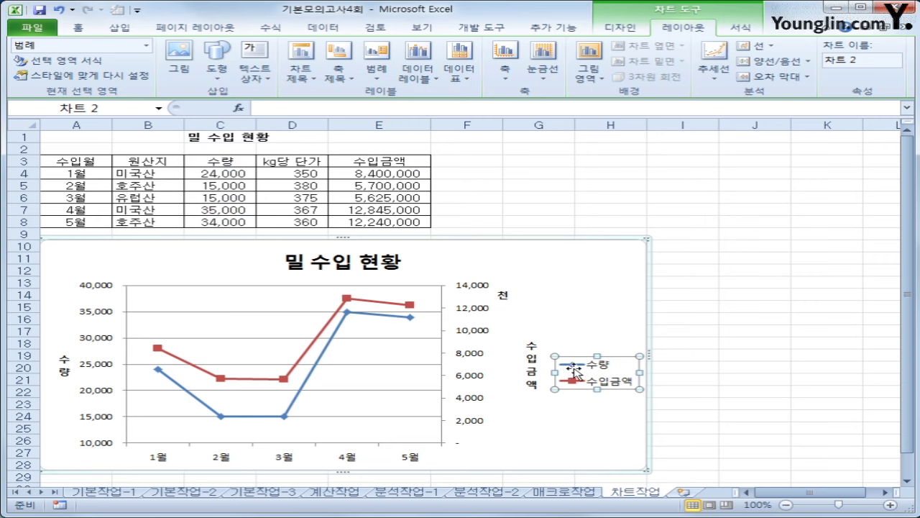
right_click(580, 369)
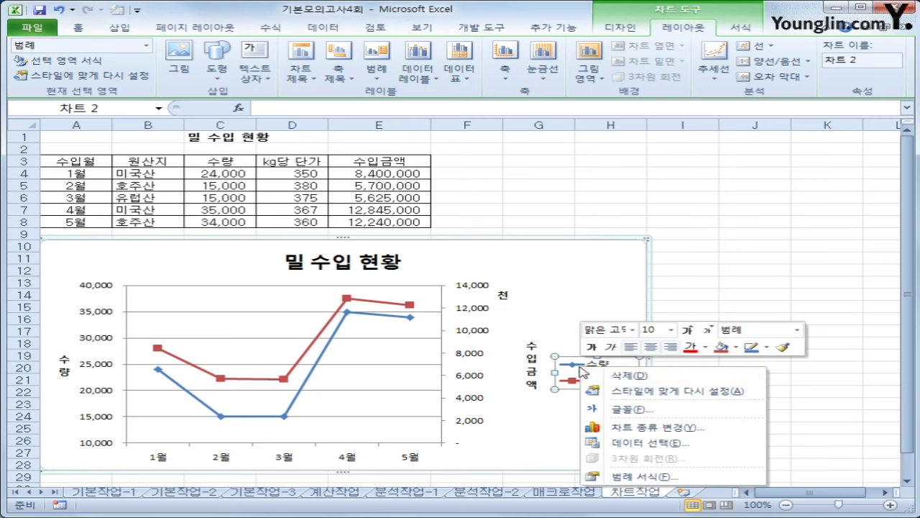
click(649, 477)
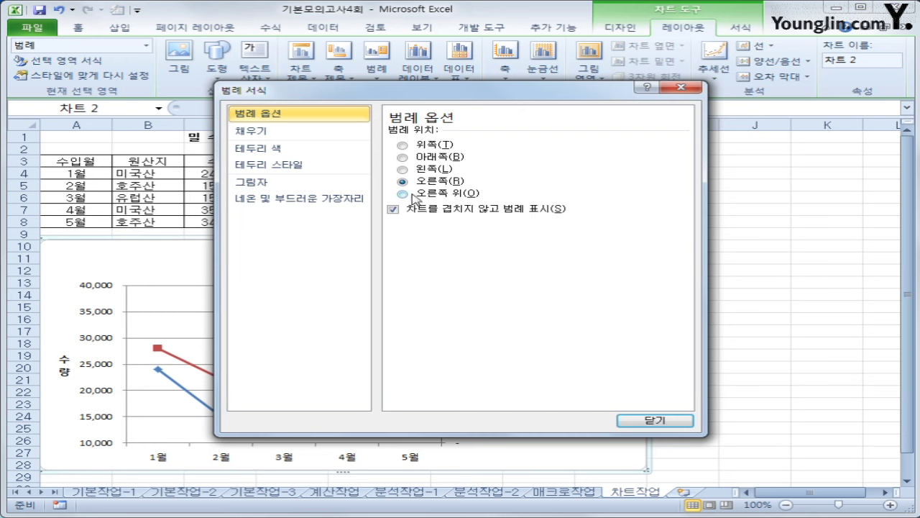
click(431, 158)
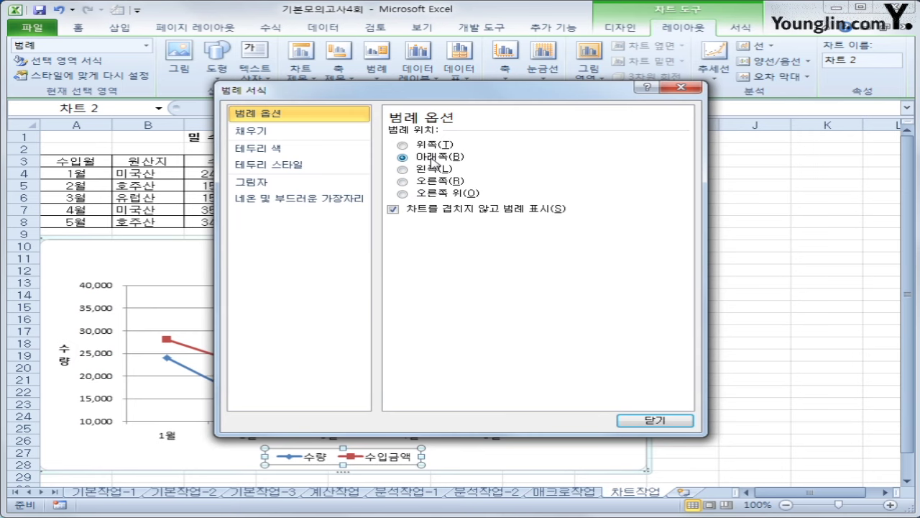
click(644, 419)
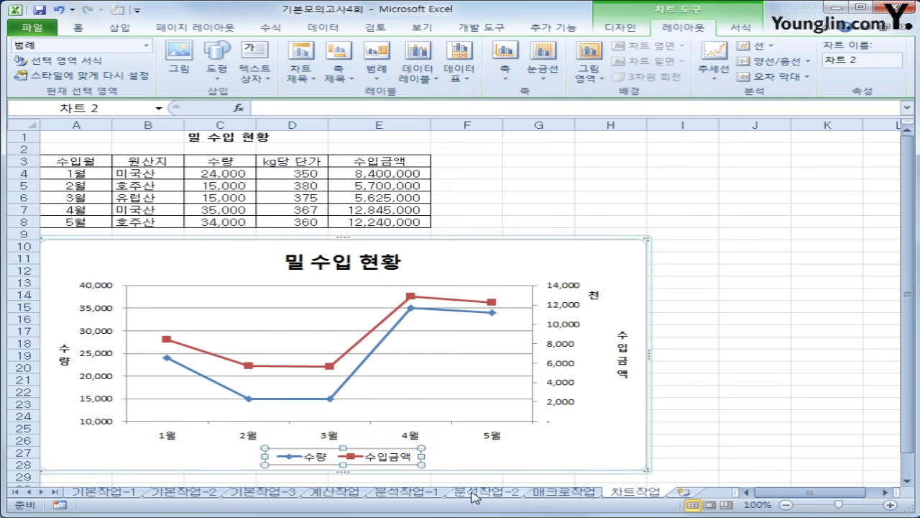
Step: Format the chart legend text with the 돋움 font at size 10, leaving the chart deselected
right_click(405, 461)
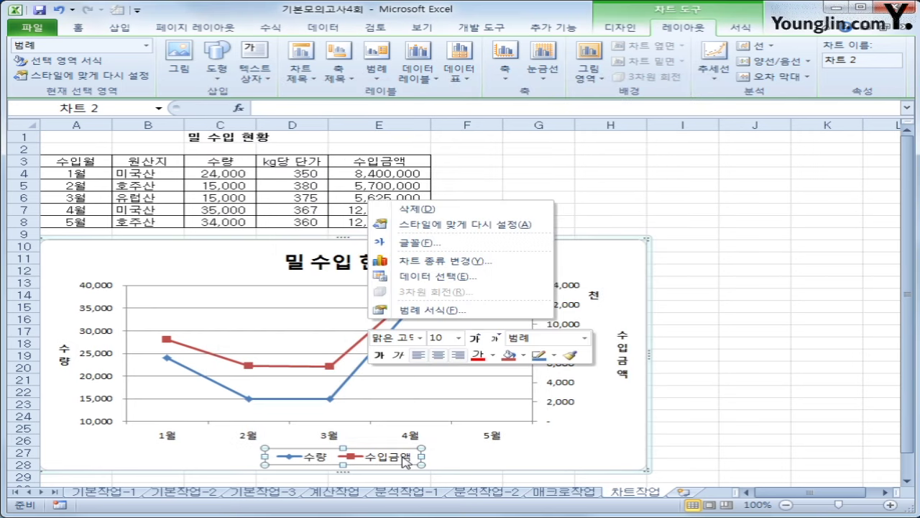
click(421, 337)
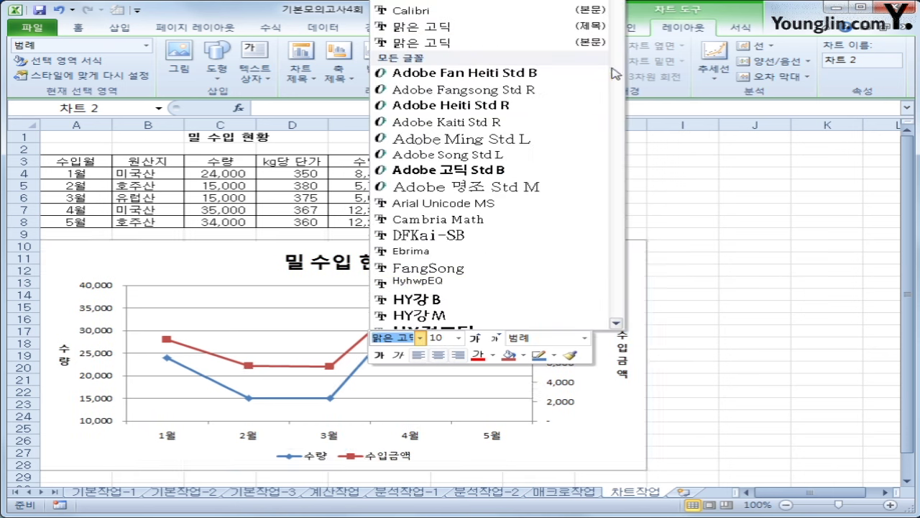
scroll(607, 32, down, 5)
scroll(608, 32, down, 15)
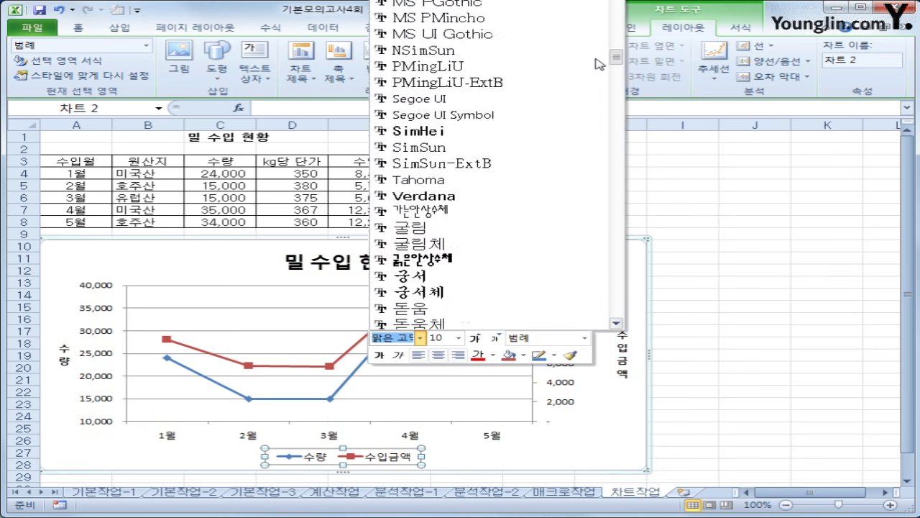
click(434, 217)
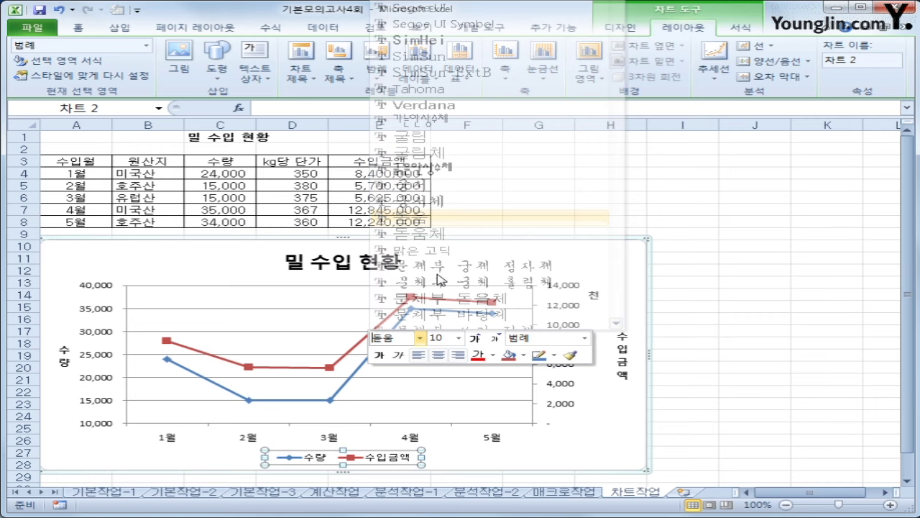
click(458, 338)
click(443, 379)
click(696, 437)
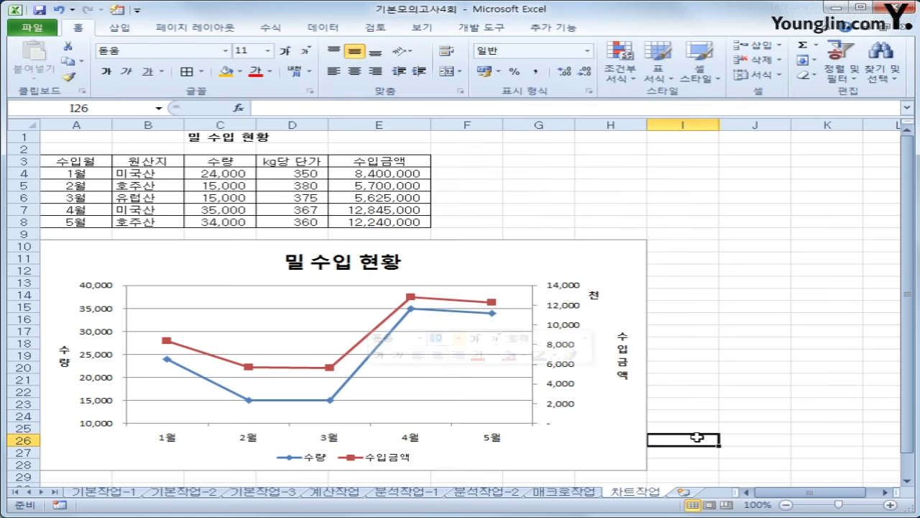